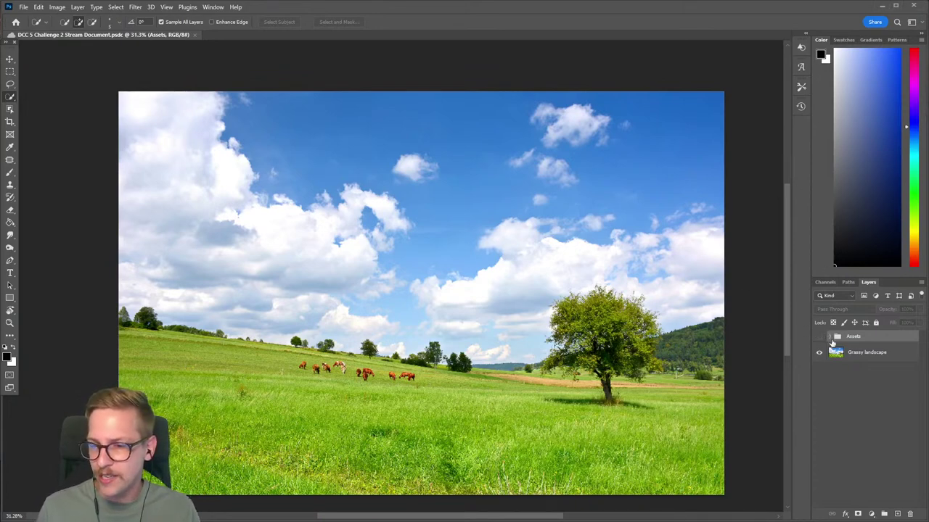
Show the Assets group, duplicate its Layer 4, and place the copy outside the group just above Grassy landscape.
{"action": "left_click", "coordinate": [831, 336]}
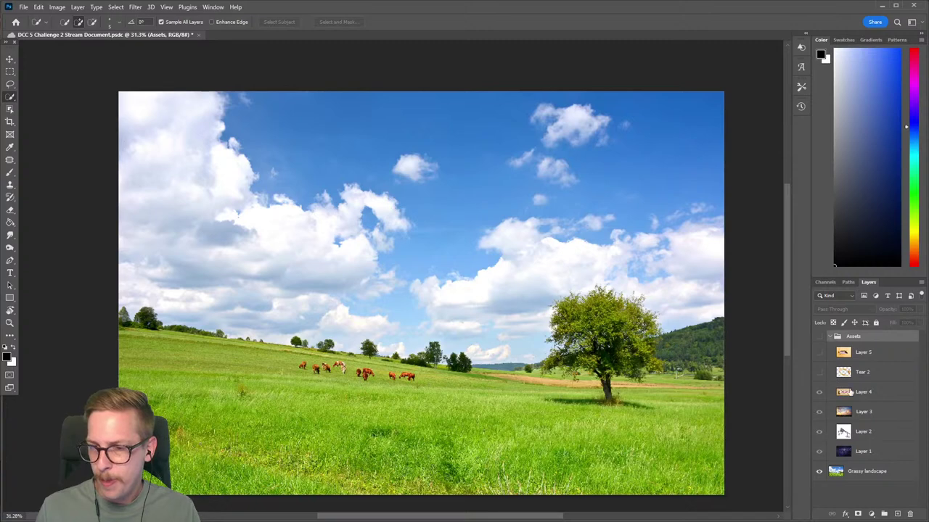
{"action": "left_click", "coordinate": [821, 337]}
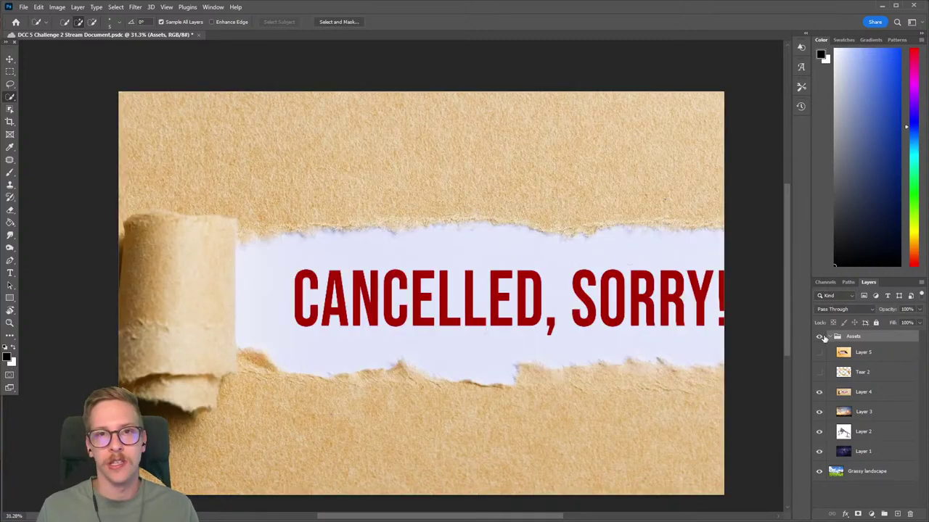
{"action": "left_click", "coordinate": [855, 393]}
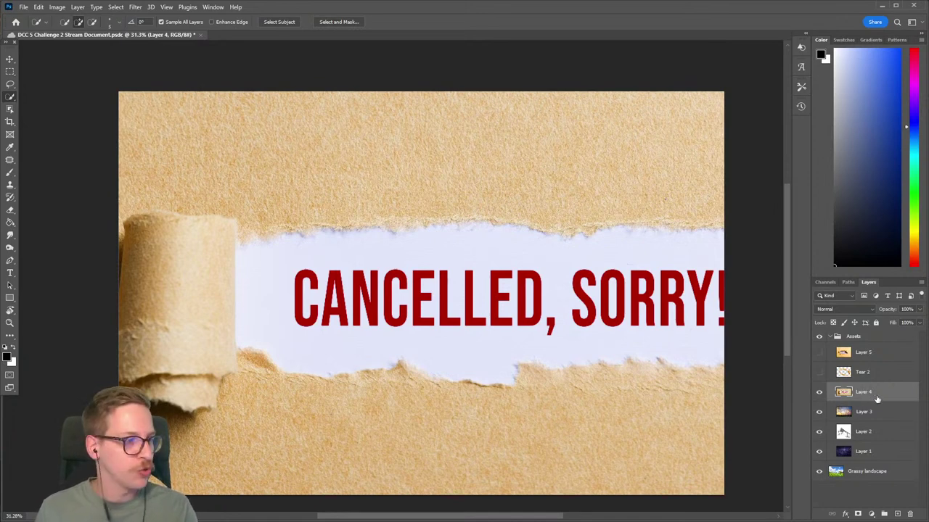
{"action": "key", "text": "ctrl+j"}
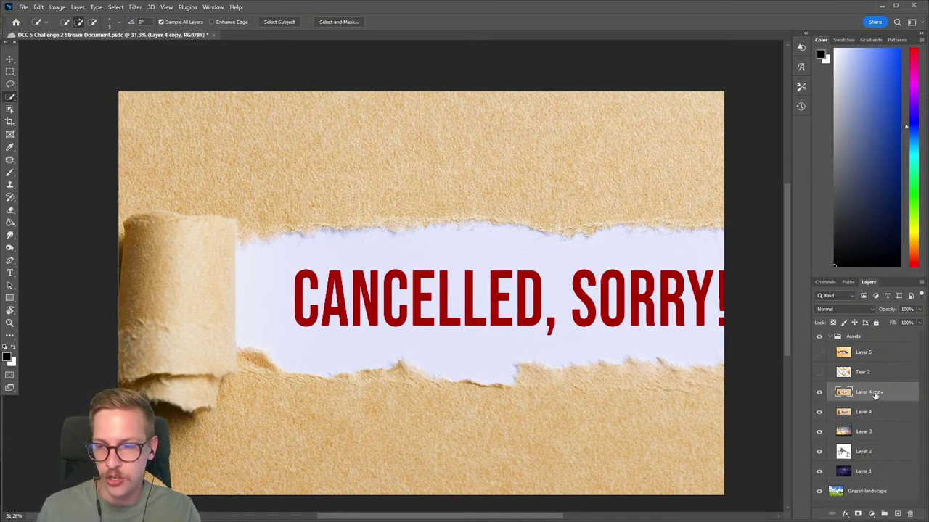
{"action": "left_click_drag", "start_coordinate": [876, 398], "coordinate": [874, 485]}
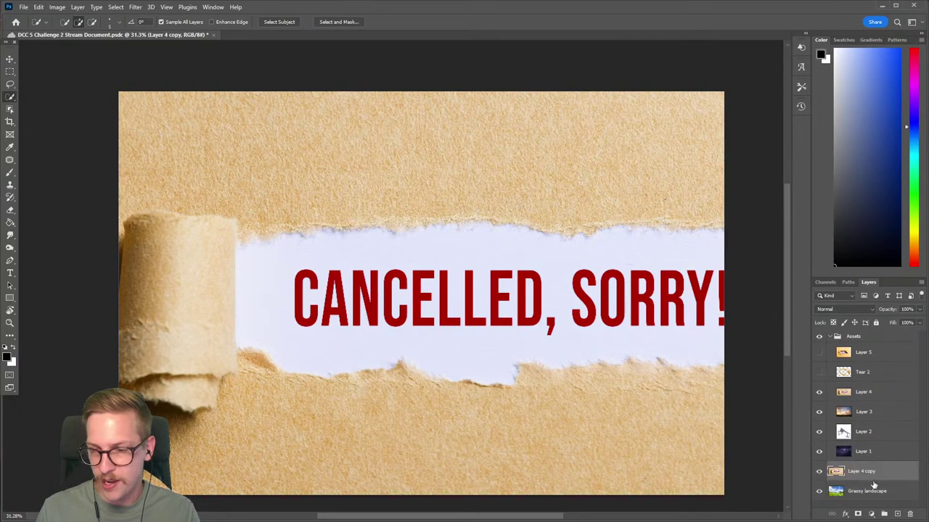
Collapse and hide the Assets group, and convert Layer 4 copy to a smart object.
{"action": "left_click", "coordinate": [835, 336]}
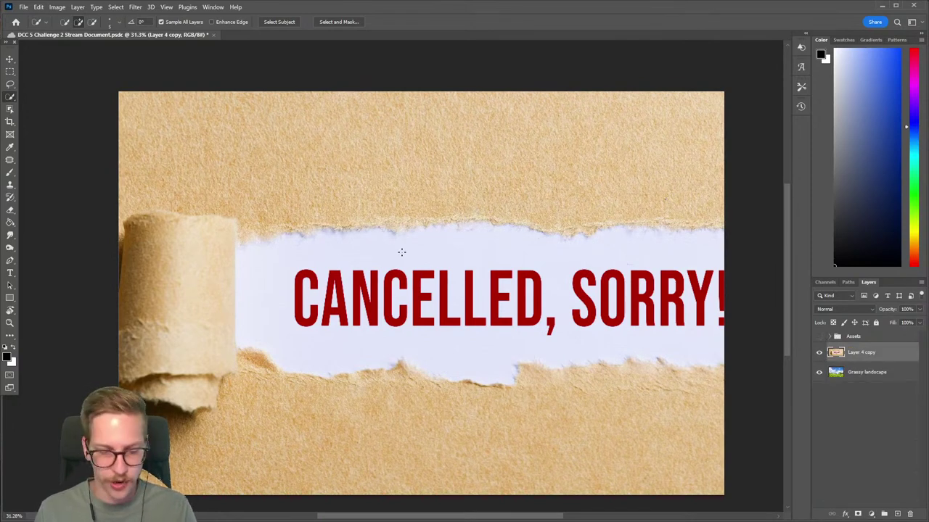
{"action": "key", "text": "v"}
{"action": "right_click", "coordinate": [880, 353]}
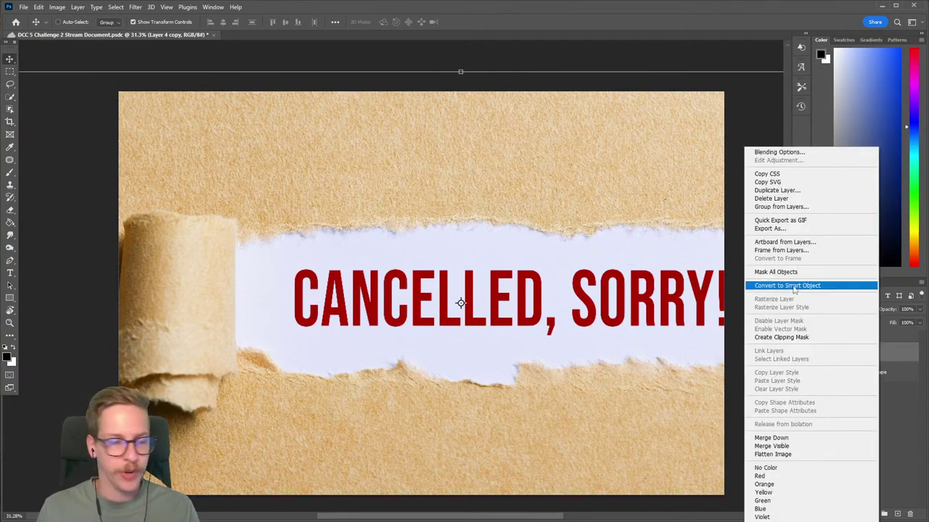
{"action": "left_click", "coordinate": [794, 286]}
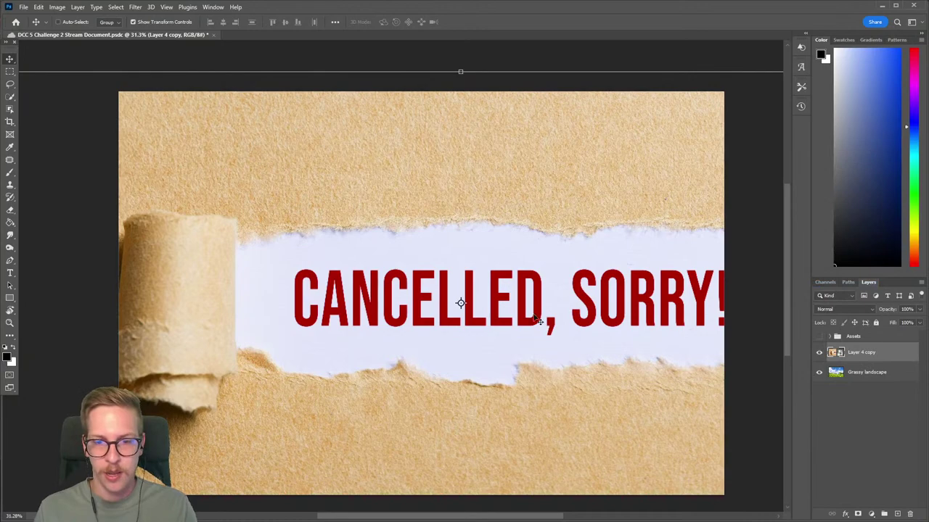
Scale the torn paper to about 69%, position it over the upper landscape, and lower its opacity to 73%.
{"action": "scroll", "coordinate": [238, 125], "scroll_direction": "down", "scroll_amount": 4}
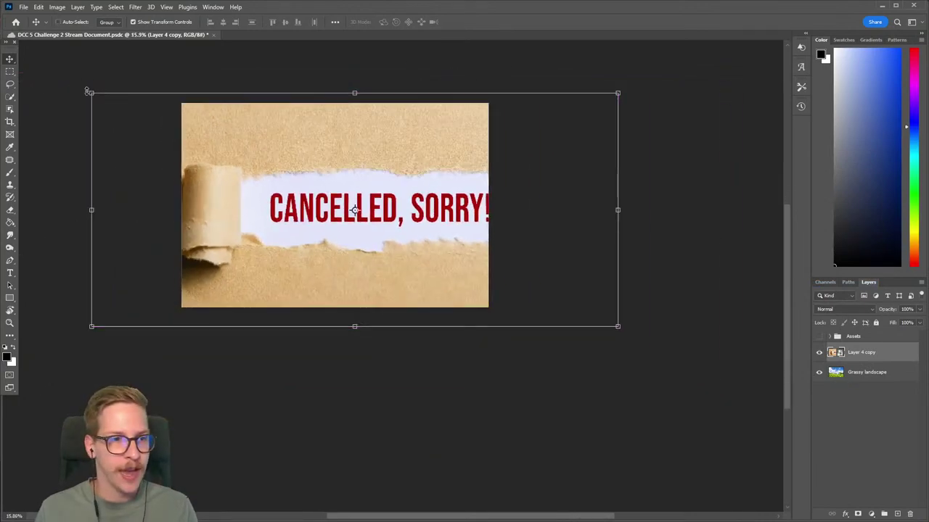
{"action": "left_click_drag", "start_coordinate": [92, 92], "coordinate": [255, 166]}
{"action": "left_click_drag", "start_coordinate": [349, 210], "coordinate": [280, 159]}
{"action": "left_click_drag", "start_coordinate": [476, 206], "coordinate": [460, 201]}
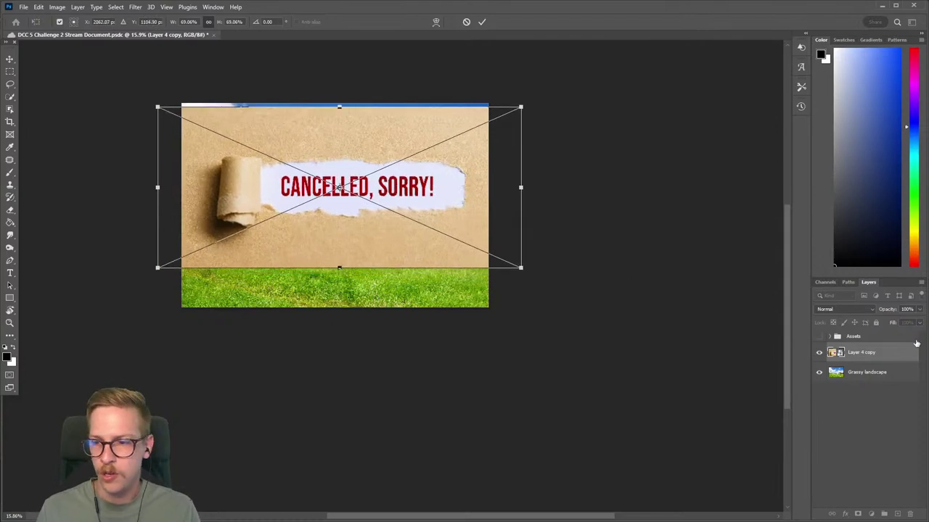
{"action": "left_click_drag", "start_coordinate": [911, 322], "coordinate": [911, 323]}
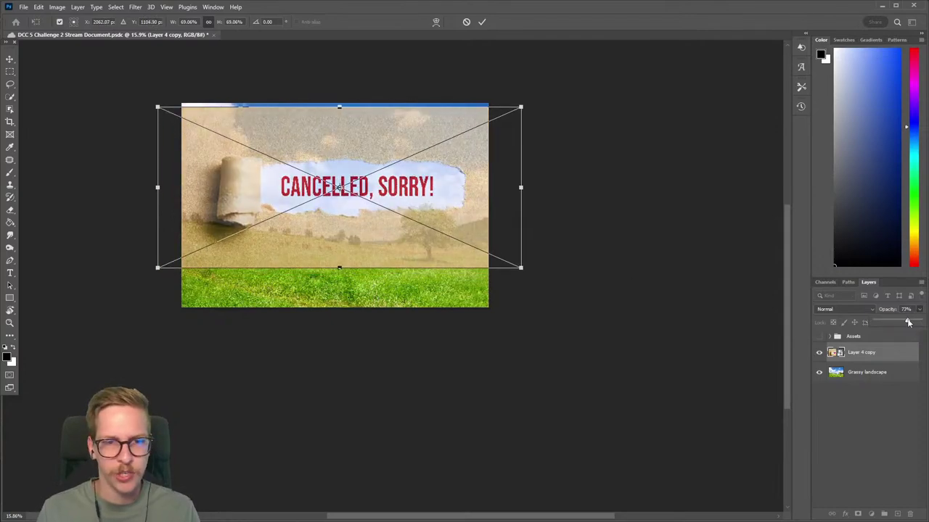
{"action": "scroll", "coordinate": [307, 218], "scroll_direction": "up", "scroll_amount": 2}
{"action": "left_click_drag", "start_coordinate": [319, 199], "coordinate": [347, 241]}
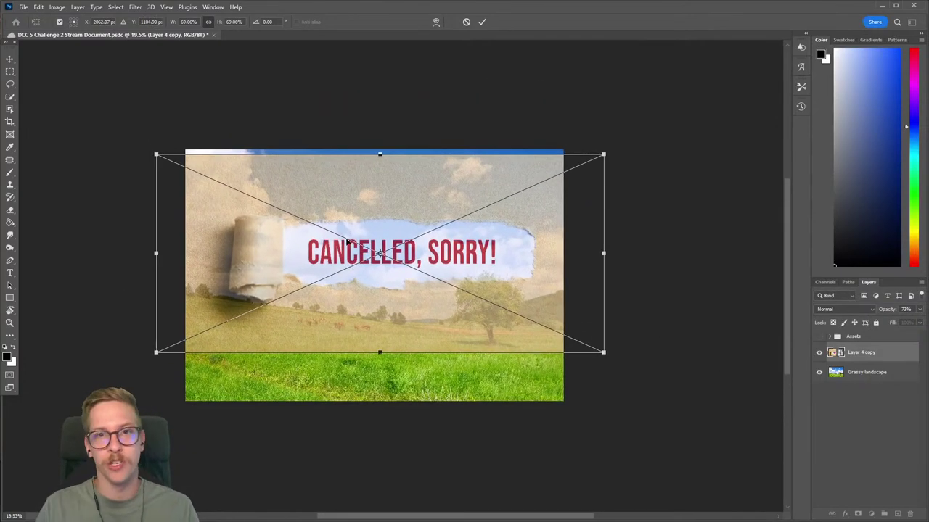
{"action": "scroll", "coordinate": [393, 225], "scroll_direction": "up", "scroll_amount": 1}
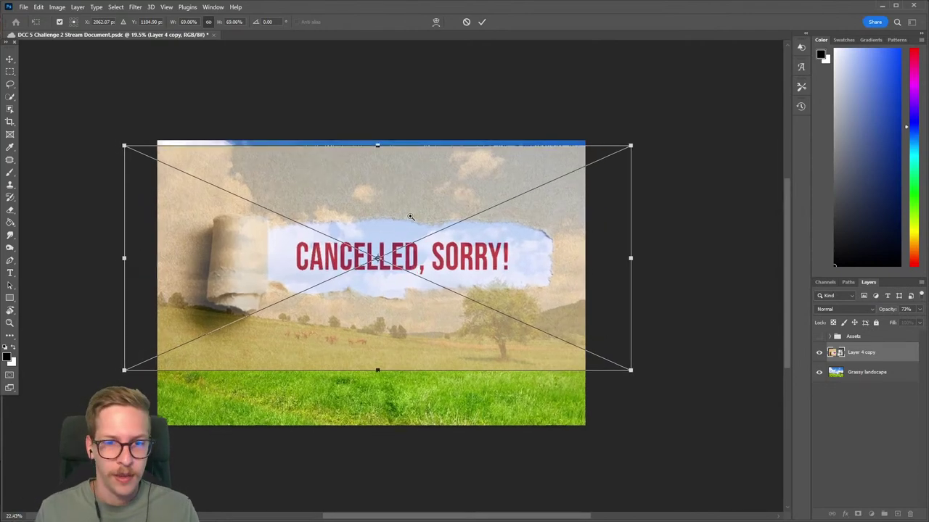
Rotate the torn paper to about -6.55° and stretch its height to about 82%, keeping the opening over the sky.
{"action": "left_click_drag", "start_coordinate": [652, 147], "coordinate": [653, 275]}
{"action": "left_click_drag", "start_coordinate": [664, 312], "coordinate": [662, 319]}
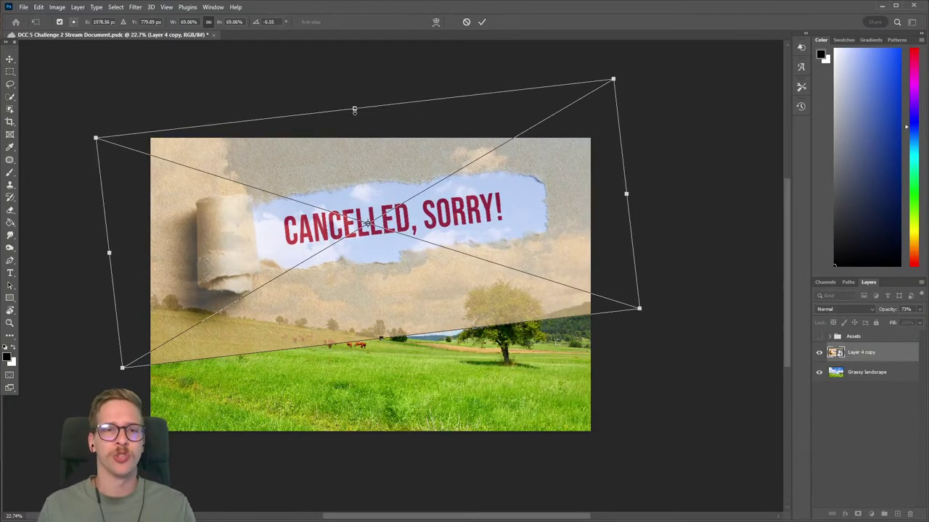
{"action": "left_click_drag", "start_coordinate": [353, 111], "coordinate": [349, 64]}
{"action": "left_click_drag", "start_coordinate": [408, 176], "coordinate": [408, 186]}
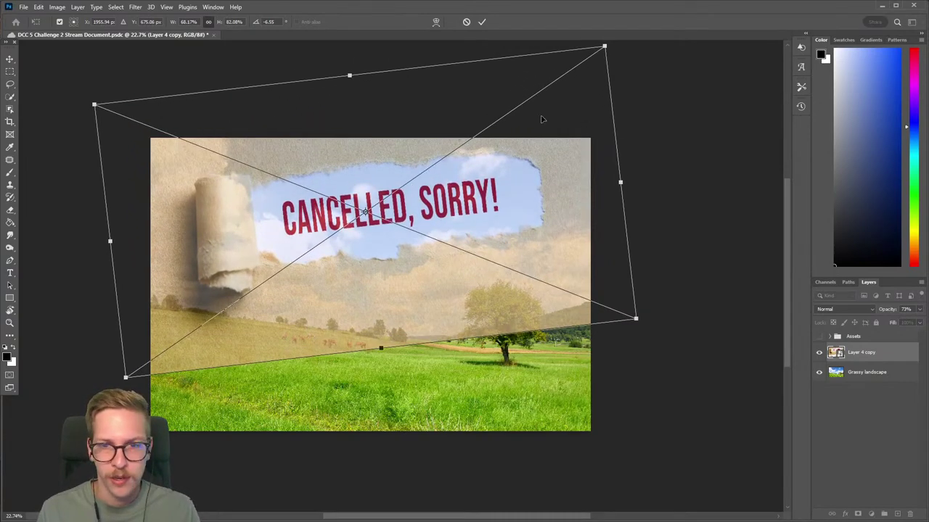
Adjust the torn paper's rotation to about -5.64° and its height to about 84%, and shift it slightly sideways.
{"action": "left_click_drag", "start_coordinate": [615, 49], "coordinate": [581, 67]}
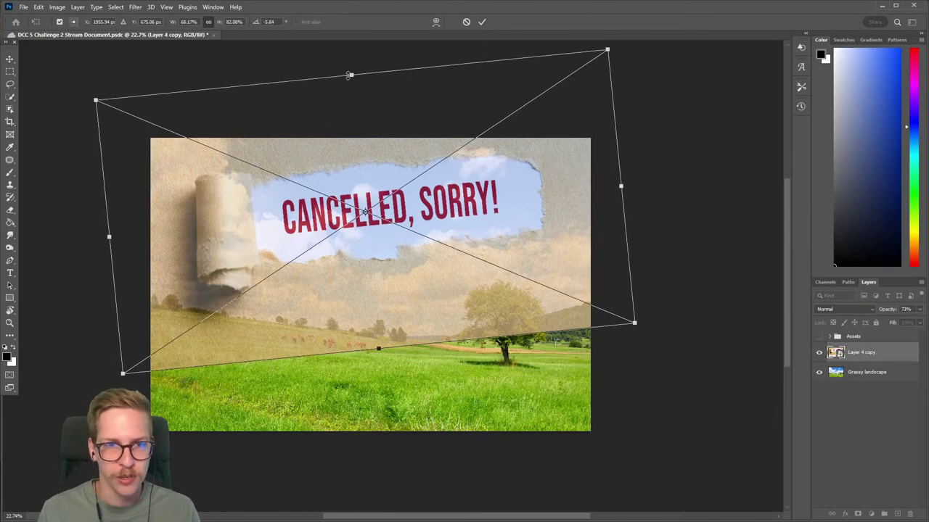
{"action": "left_click_drag", "start_coordinate": [351, 72], "coordinate": [350, 67]}
{"action": "left_click_drag", "start_coordinate": [395, 129], "coordinate": [396, 135]}
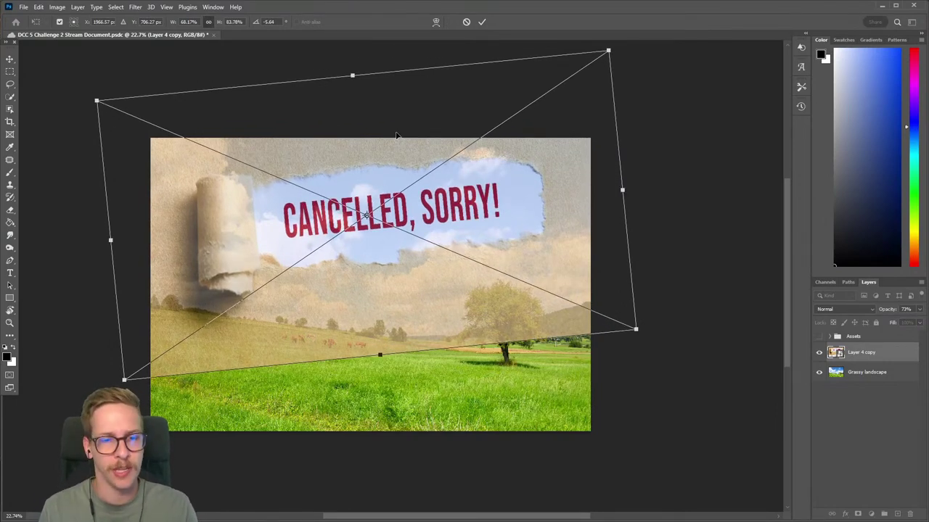
{"action": "left_click_drag", "start_coordinate": [416, 250], "coordinate": [424, 253]}
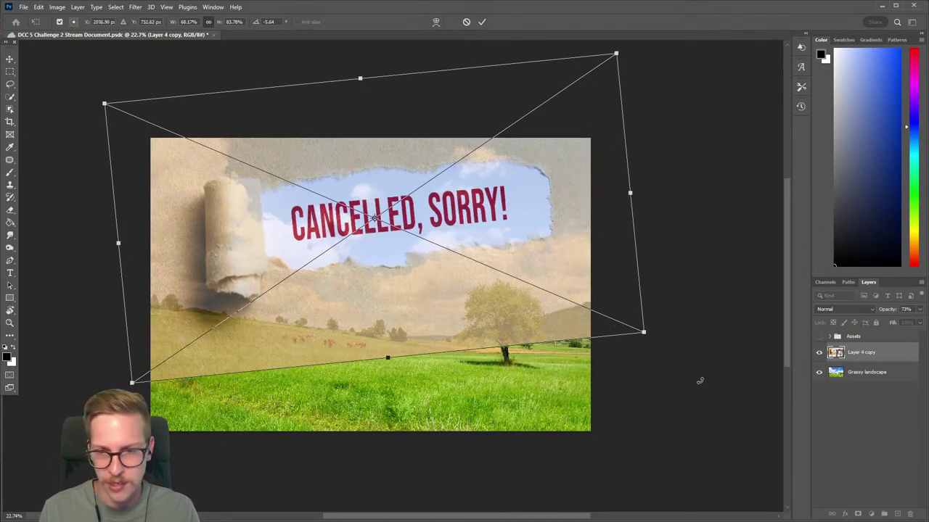
Fine-tune the torn paper's rotation to about -4.75° and its height to about 85%, centring the opening in the sky.
{"action": "left_click_drag", "start_coordinate": [671, 351], "coordinate": [669, 357]}
{"action": "left_click_drag", "start_coordinate": [357, 72], "coordinate": [362, 67]}
{"action": "left_click_drag", "start_coordinate": [365, 114], "coordinate": [368, 127]}
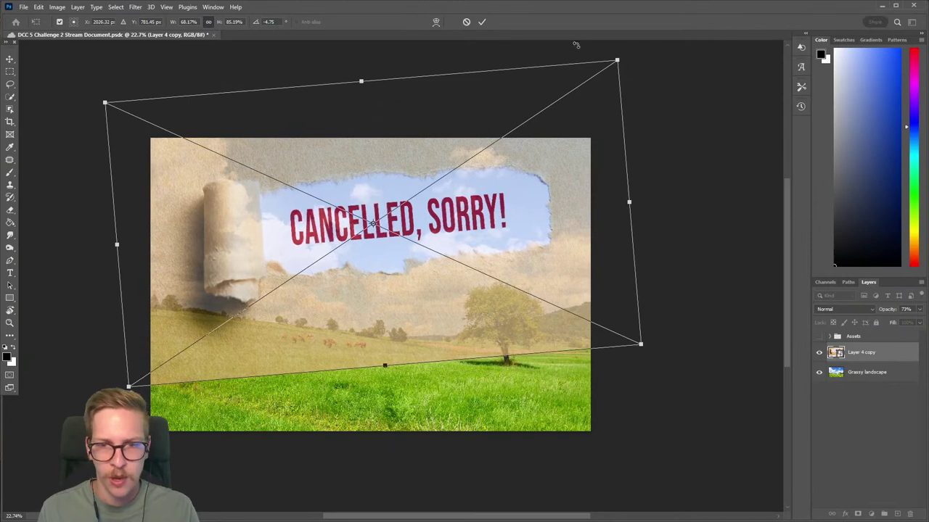
{"action": "left_click_drag", "start_coordinate": [616, 61], "coordinate": [603, 70]}
{"action": "left_click_drag", "start_coordinate": [519, 139], "coordinate": [531, 128]}
Apply the transform and restore the torn paper layer's opacity to 100%.
{"action": "key", "text": "Return"}
{"action": "key", "text": "Return"}
{"action": "left_click", "coordinate": [921, 310]}
{"action": "left_click_drag", "start_coordinate": [922, 325], "coordinate": [928, 325]}
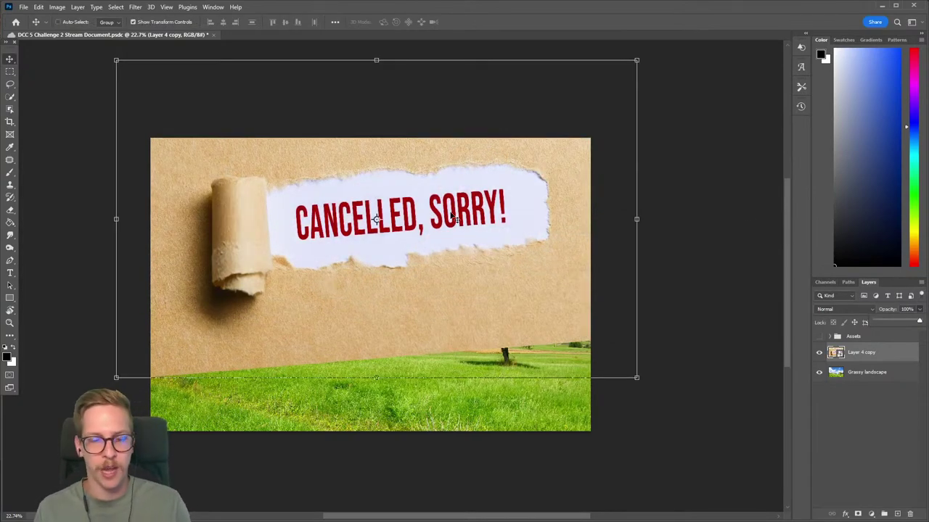
Draw a loose Lasso selection around the torn opening and paper roll, copy the area, and deselect.
{"action": "key", "text": "l"}
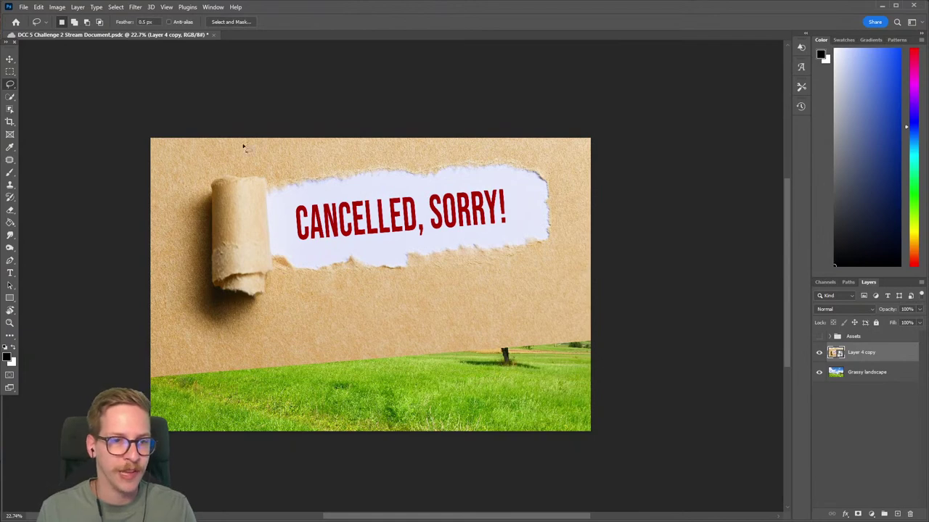
{"action": "mouse_move", "coordinate": [261, 333]}
{"action": "left_mouse_down"}
{"action": "mouse_move", "coordinate": [341, 332]}
{"action": "mouse_move", "coordinate": [511, 303]}
{"action": "mouse_move", "coordinate": [584, 266]}
{"action": "mouse_move", "coordinate": [597, 230]}
{"action": "mouse_move", "coordinate": [544, 152]}
{"action": "left_mouse_up"}
{"action": "left_click_drag", "start_coordinate": [267, 148], "coordinate": [261, 146]}
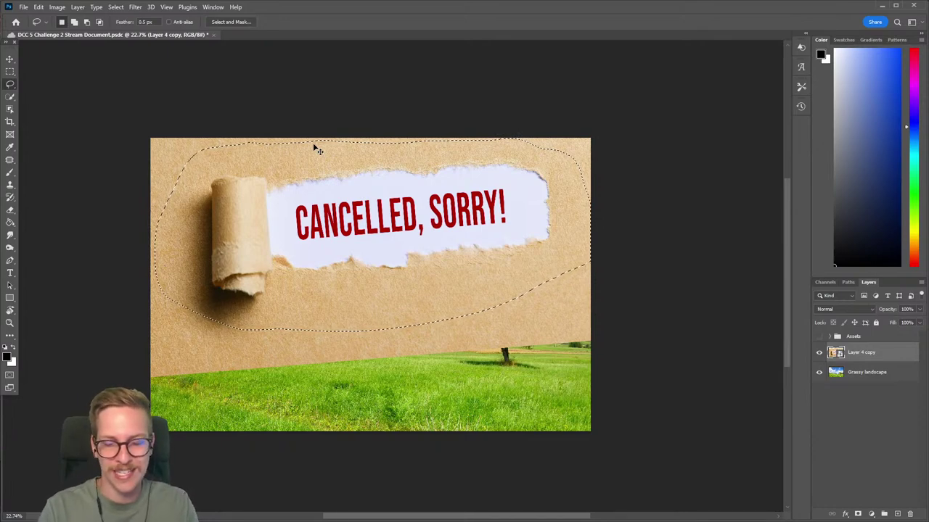
{"action": "key", "text": "ctrl+d"}
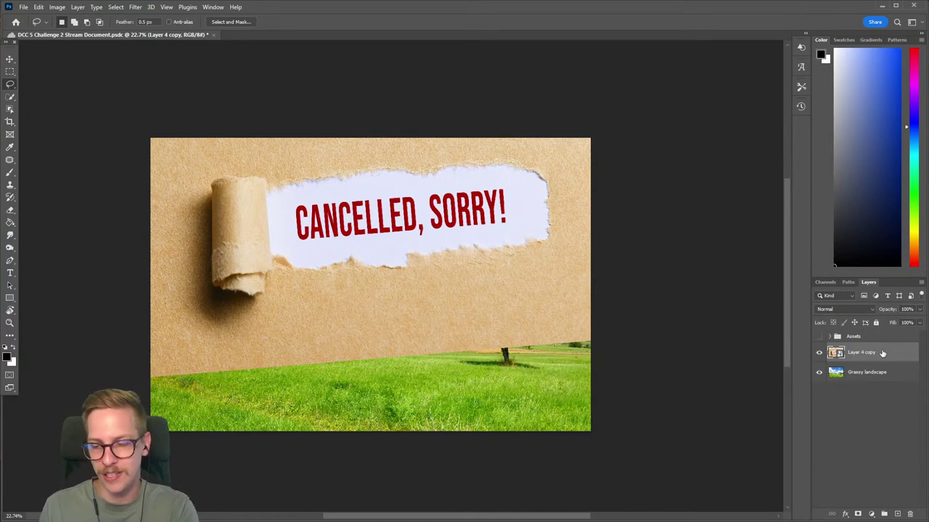
Delete the Layer 4 copy layer and paste the copied paper piece as a new layer above Grassy landscape.
{"action": "key", "text": "Delete"}
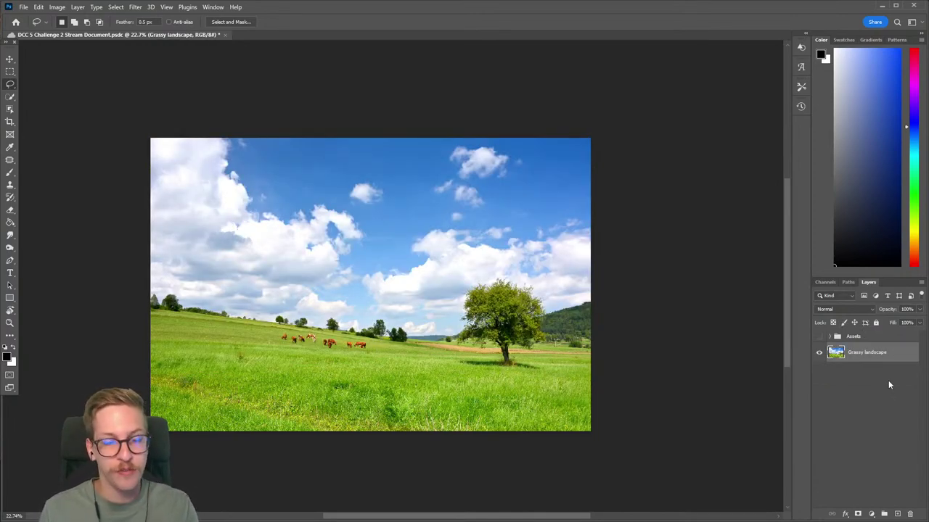
{"action": "key", "text": "ctrl+v"}
{"action": "scroll", "coordinate": [361, 255], "scroll_direction": "up", "scroll_amount": 3}
{"action": "left_click_drag", "start_coordinate": [356, 246], "coordinate": [353, 261]}
{"action": "scroll", "coordinate": [388, 264], "scroll_direction": "down", "scroll_amount": 1}
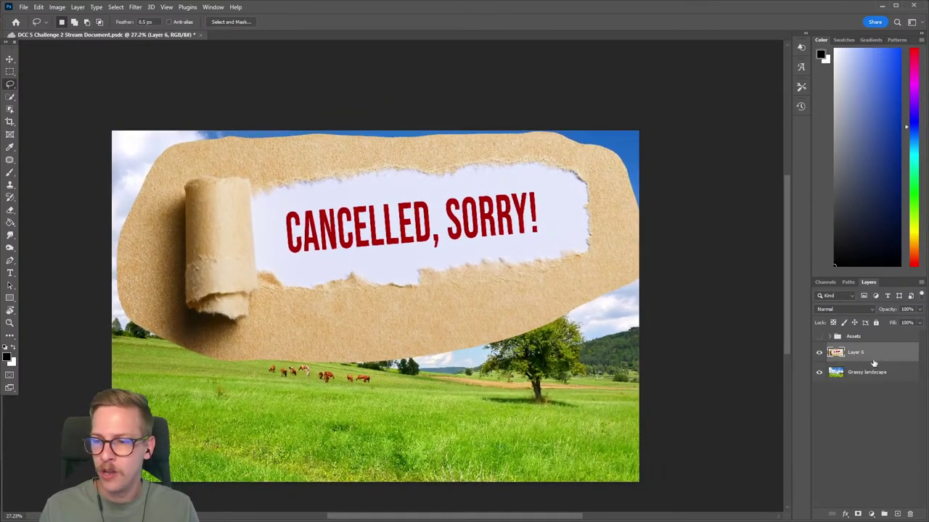
Add a layer mask to the pasted paper and paint its outer edges away in black with the textured Sampled Brush 1 3.
{"action": "left_click", "coordinate": [857, 514]}
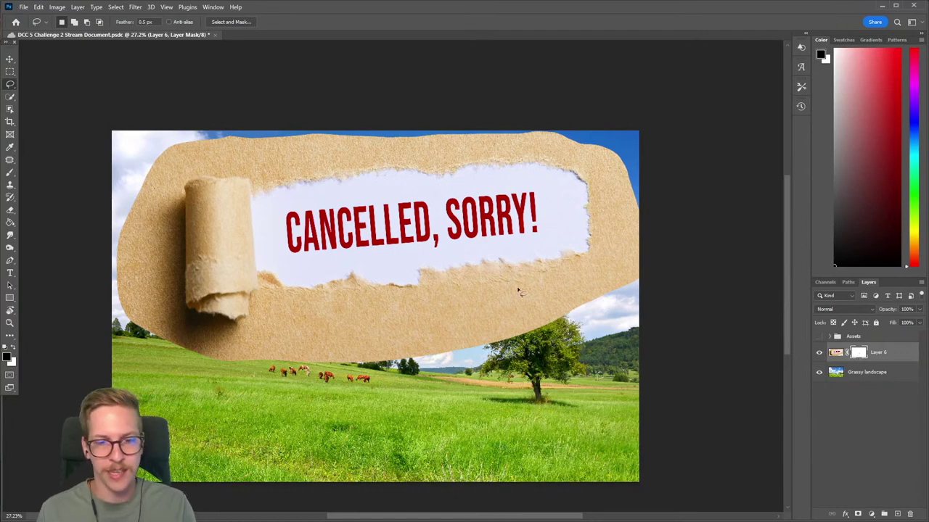
{"action": "key", "text": "b"}
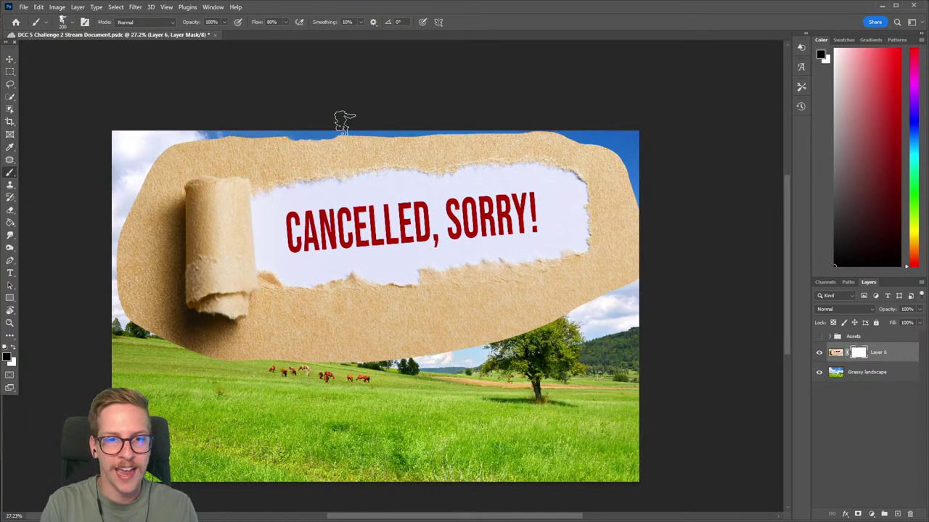
{"action": "left_click", "coordinate": [74, 22]}
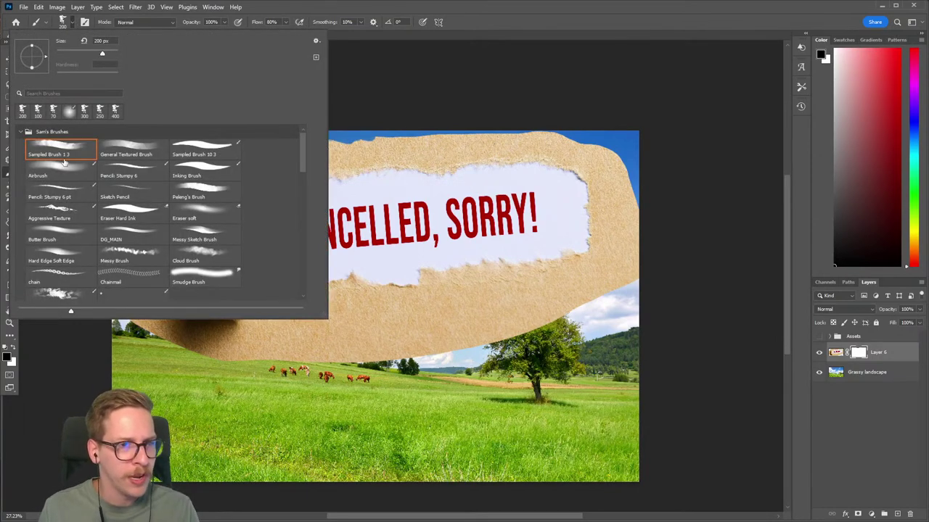
{"action": "left_click", "coordinate": [457, 87]}
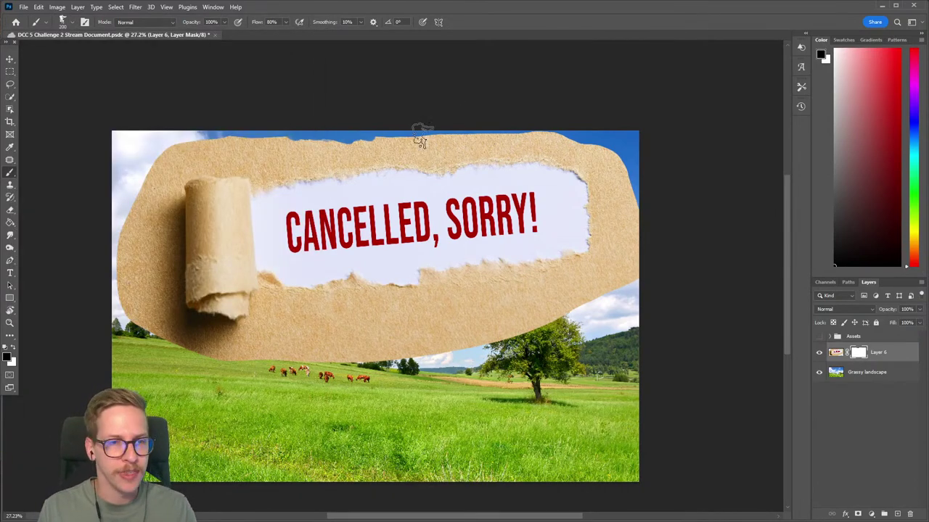
{"action": "mouse_move", "coordinate": [358, 368]}
{"action": "left_mouse_down"}
{"action": "mouse_move", "coordinate": [492, 333]}
{"action": "mouse_move", "coordinate": [392, 341]}
{"action": "mouse_move", "coordinate": [513, 334]}
{"action": "mouse_move", "coordinate": [522, 322]}
{"action": "mouse_move", "coordinate": [513, 309]}
{"action": "mouse_move", "coordinate": [558, 315]}
{"action": "mouse_move", "coordinate": [275, 343]}
{"action": "mouse_move", "coordinate": [373, 322]}
{"action": "mouse_move", "coordinate": [400, 342]}
{"action": "mouse_move", "coordinate": [435, 317]}
{"action": "left_mouse_up"}
{"action": "mouse_move", "coordinate": [558, 301]}
{"action": "left_mouse_down"}
{"action": "mouse_move", "coordinate": [628, 274]}
{"action": "mouse_move", "coordinate": [622, 182]}
{"action": "mouse_move", "coordinate": [596, 133]}
{"action": "mouse_move", "coordinate": [567, 127]}
{"action": "mouse_move", "coordinate": [285, 143]}
{"action": "mouse_move", "coordinate": [192, 148]}
{"action": "left_mouse_up"}
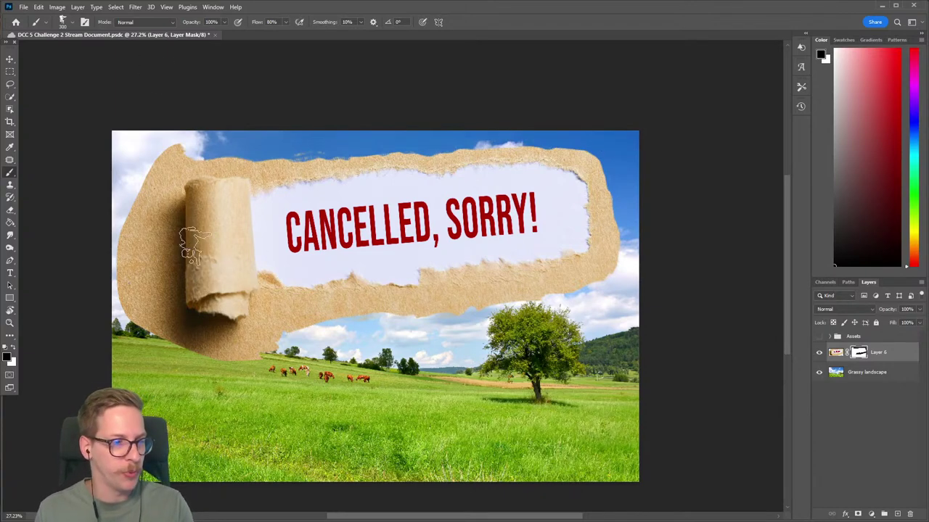
Quick-select the brown paper and shadow to the left of and below the paper roll, plus the strip above it.
{"action": "key", "text": "w"}
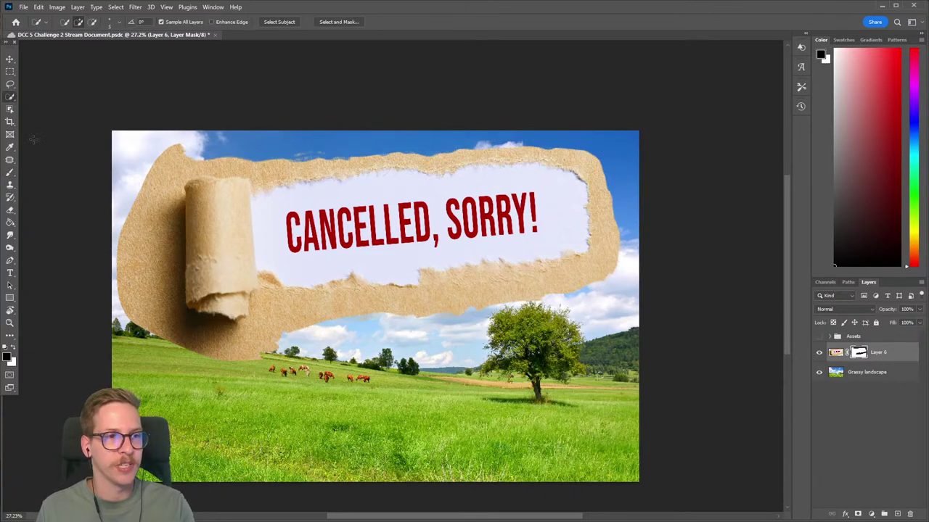
{"action": "right_click", "coordinate": [10, 98]}
{"action": "left_click", "coordinate": [58, 98]}
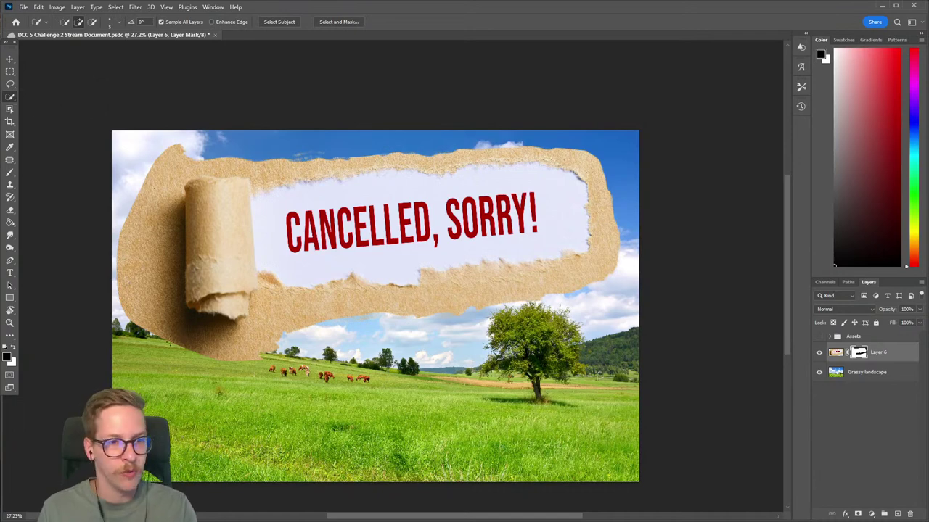
{"action": "mouse_move", "coordinate": [142, 300]}
{"action": "left_mouse_down"}
{"action": "mouse_move", "coordinate": [154, 186]}
{"action": "mouse_move", "coordinate": [164, 299]}
{"action": "left_mouse_up"}
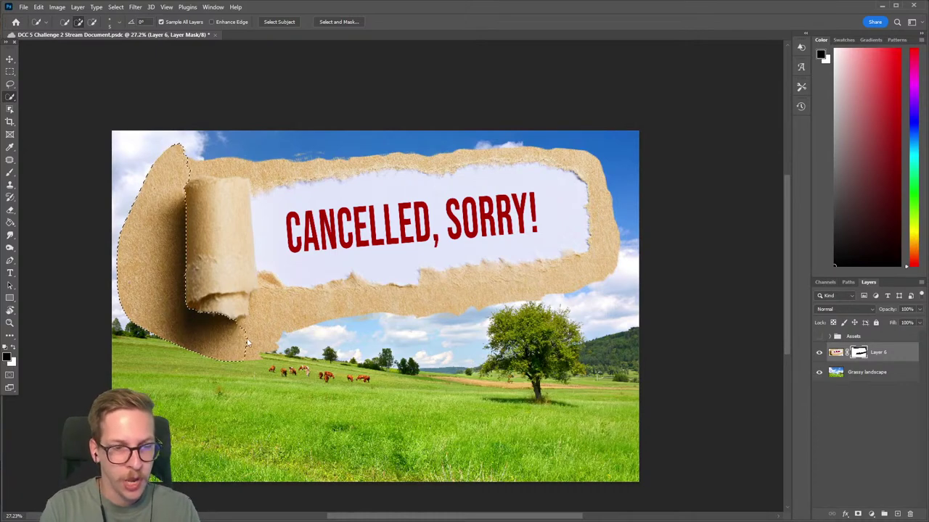
{"action": "key", "text": "shift"}
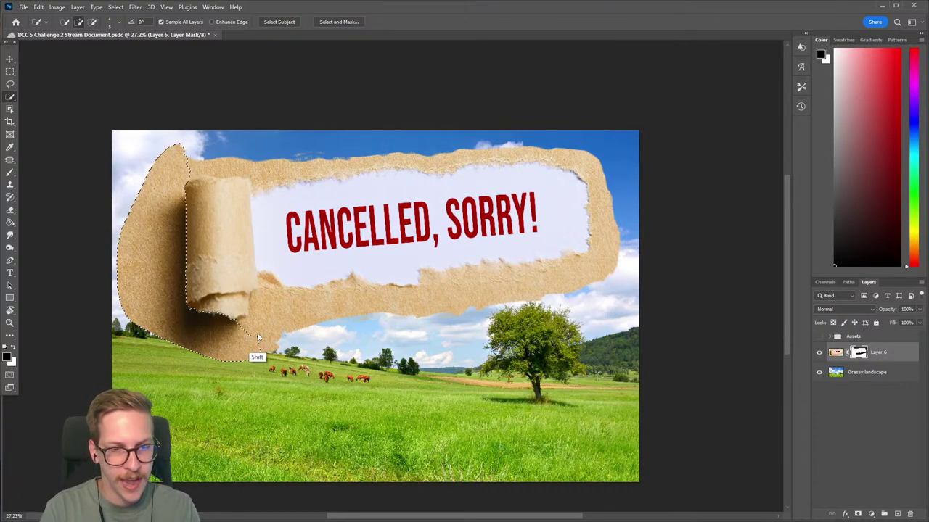
{"action": "key", "text": "alt"}
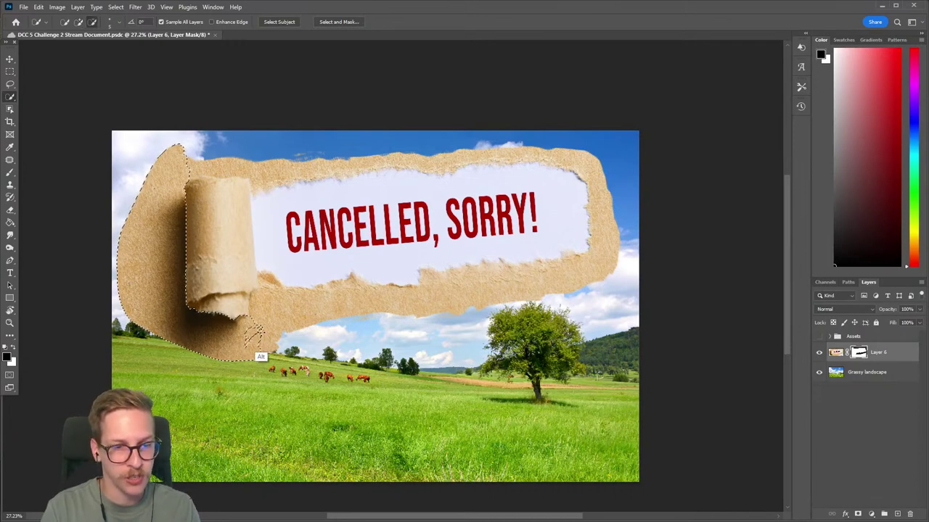
{"action": "mouse_move", "coordinate": [238, 344]}
{"action": "left_mouse_down"}
{"action": "mouse_move", "coordinate": [261, 336]}
{"action": "mouse_move", "coordinate": [261, 320]}
{"action": "left_mouse_up"}
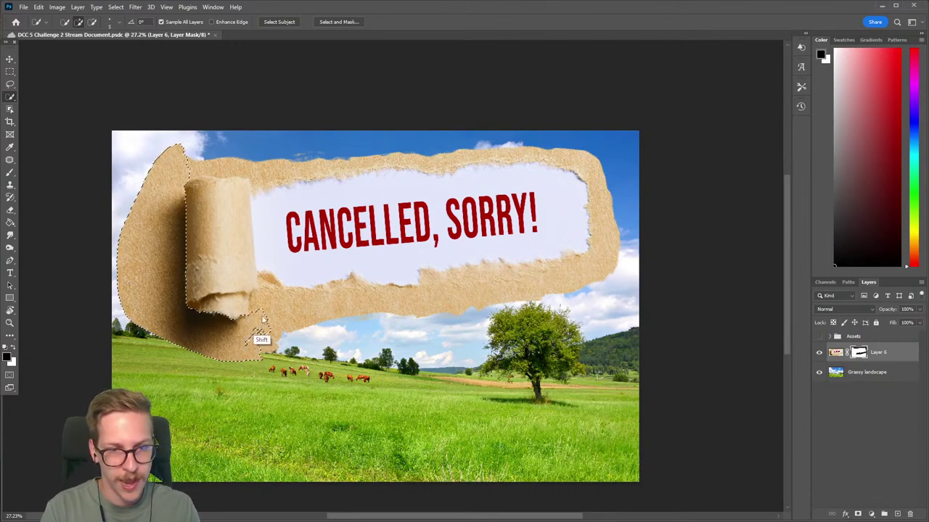
{"action": "left_click", "coordinate": [258, 313], "text": "shift"}
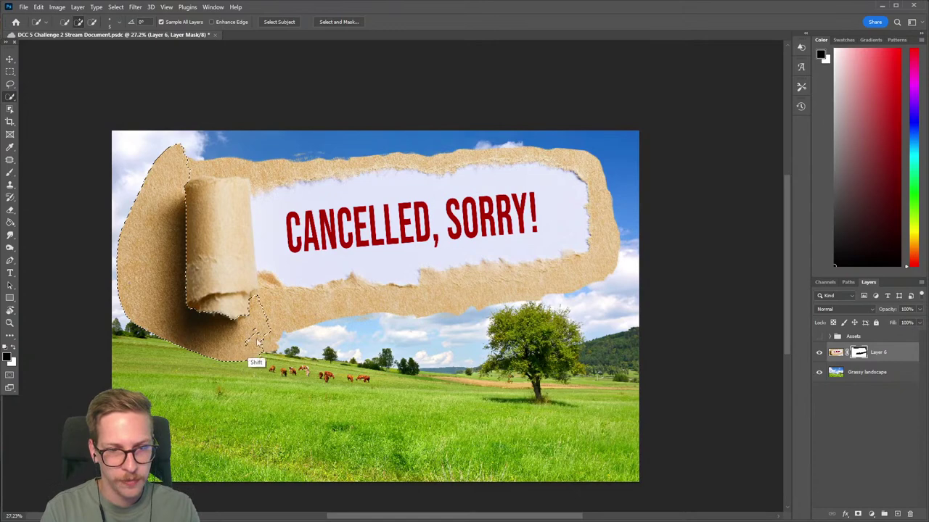
{"action": "mouse_move", "coordinate": [187, 176]}
{"action": "left_mouse_down"}
{"action": "mouse_move", "coordinate": [257, 180]}
{"action": "mouse_move", "coordinate": [258, 168]}
{"action": "left_mouse_up"}
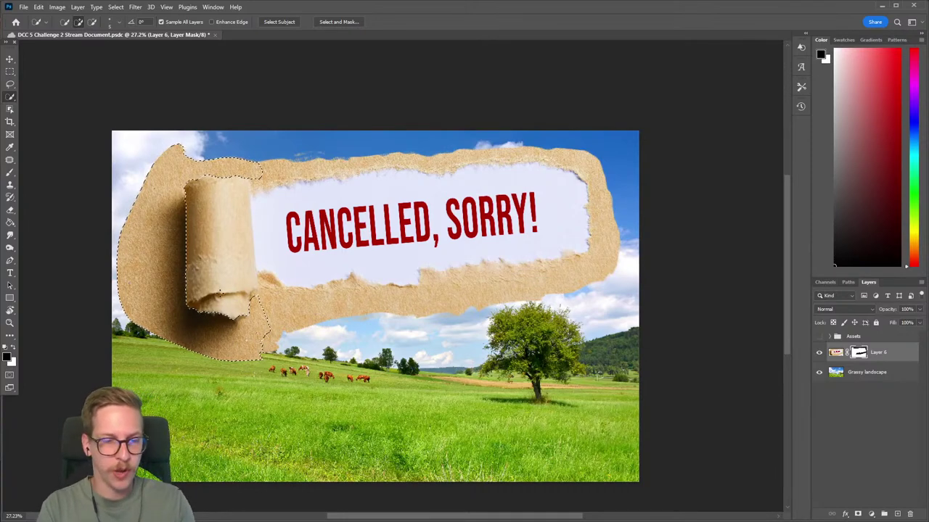
Paint the selected paper around the roll away in black on Layer 6's mask and deselect.
{"action": "key", "text": "b"}
{"action": "mouse_move", "coordinate": [164, 173]}
{"action": "left_mouse_down"}
{"action": "mouse_move", "coordinate": [167, 286]}
{"action": "mouse_move", "coordinate": [145, 207]}
{"action": "mouse_move", "coordinate": [150, 168]}
{"action": "mouse_move", "coordinate": [214, 154]}
{"action": "mouse_move", "coordinate": [232, 165]}
{"action": "left_mouse_up"}
{"action": "mouse_move", "coordinate": [181, 290]}
{"action": "left_mouse_down"}
{"action": "mouse_move", "coordinate": [246, 331]}
{"action": "mouse_move", "coordinate": [196, 334]}
{"action": "mouse_move", "coordinate": [175, 351]}
{"action": "mouse_move", "coordinate": [180, 332]}
{"action": "mouse_move", "coordinate": [262, 375]}
{"action": "left_mouse_up"}
{"action": "key", "text": "ctrl+d"}
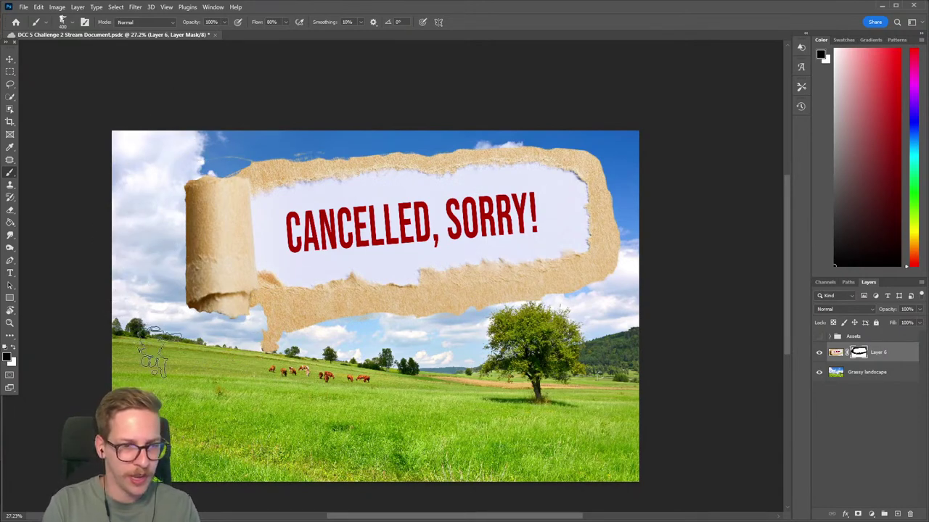
Trim the leftover paper below the roll and around the outer torn edge with the mask brush, reduced to size 150, and save the document.
{"action": "key", "text": "bracketleft"}
{"action": "mouse_move", "coordinate": [273, 366]}
{"action": "left_mouse_down"}
{"action": "mouse_move", "coordinate": [314, 323]}
{"action": "mouse_move", "coordinate": [287, 337]}
{"action": "mouse_move", "coordinate": [280, 324]}
{"action": "mouse_move", "coordinate": [470, 321]}
{"action": "mouse_move", "coordinate": [460, 313]}
{"action": "mouse_move", "coordinate": [604, 293]}
{"action": "mouse_move", "coordinate": [628, 259]}
{"action": "mouse_move", "coordinate": [623, 221]}
{"action": "mouse_move", "coordinate": [605, 136]}
{"action": "mouse_move", "coordinate": [580, 140]}
{"action": "left_mouse_up"}
{"action": "key", "text": "bracketleft"}
{"action": "key", "text": "bracketleft"}
{"action": "key", "text": "bracketleft"}
{"action": "key", "text": "bracketleft"}
{"action": "left_click_drag", "start_coordinate": [259, 152], "coordinate": [261, 147]}
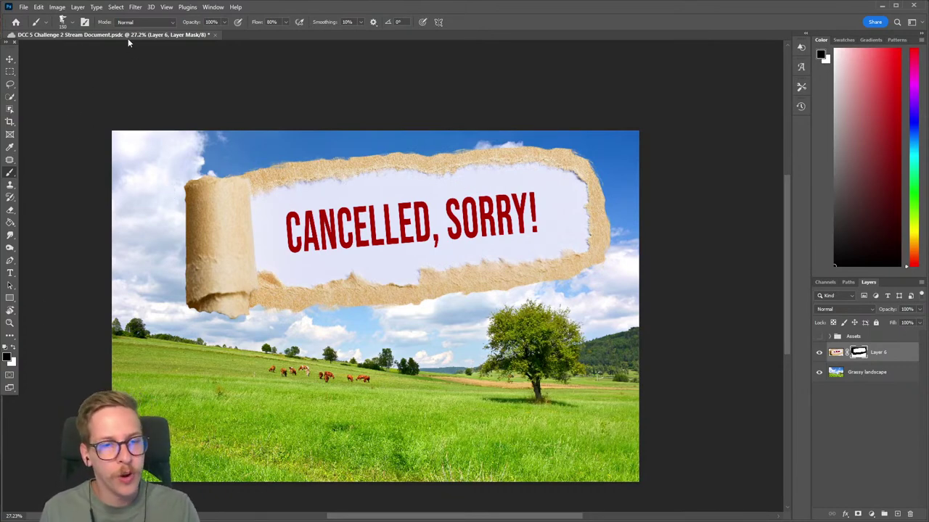
{"action": "key", "text": "ctrl+s"}
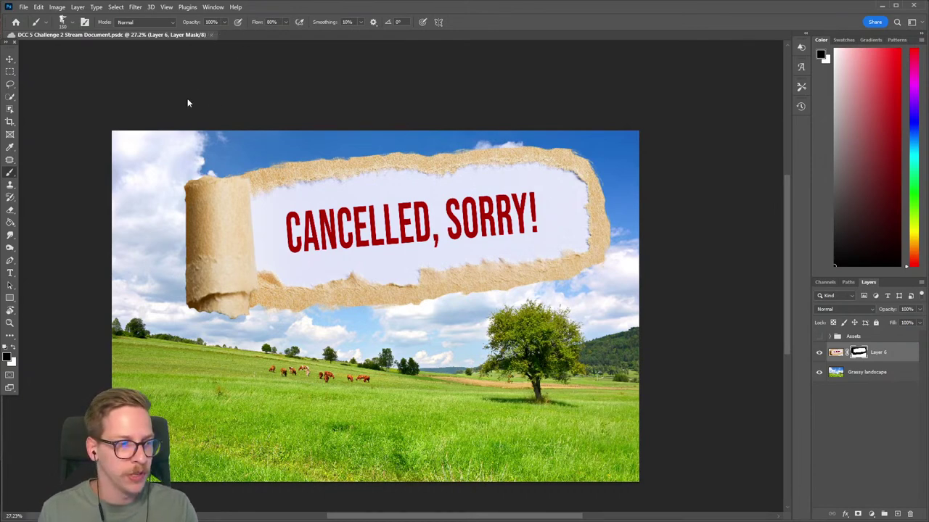
Start a Color Range selection and sample the pale background around the CANCELLED, SORRY! lettering, adding several more samples.
{"action": "left_click", "coordinate": [116, 8]}
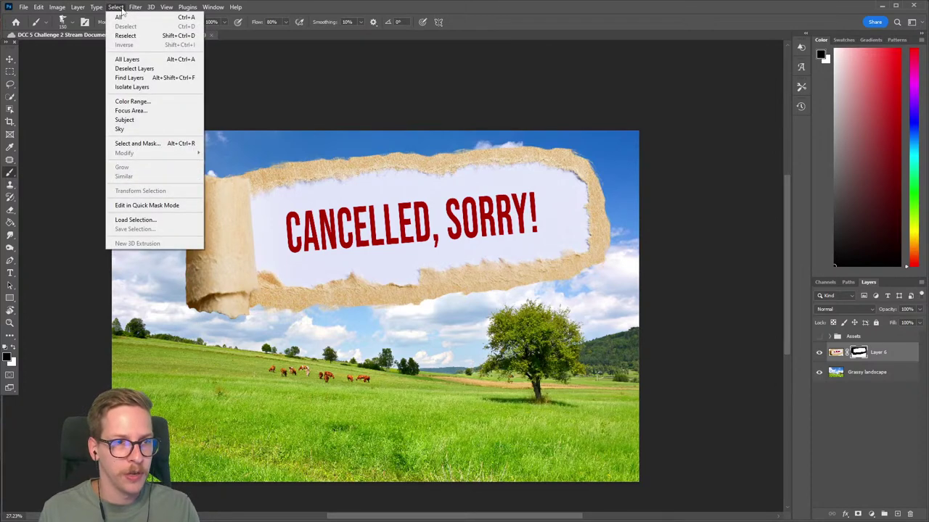
{"action": "left_click", "coordinate": [138, 103]}
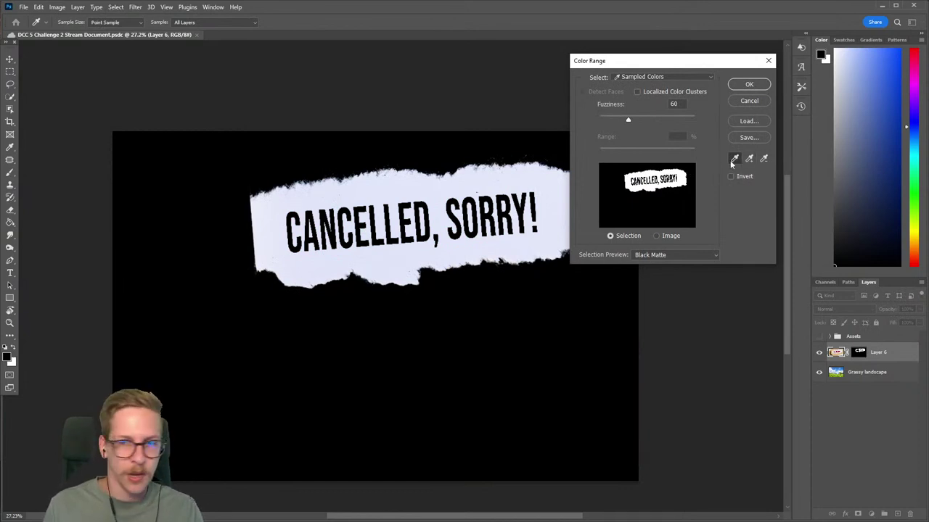
{"action": "left_click", "coordinate": [310, 195]}
{"action": "left_click", "coordinate": [297, 191]}
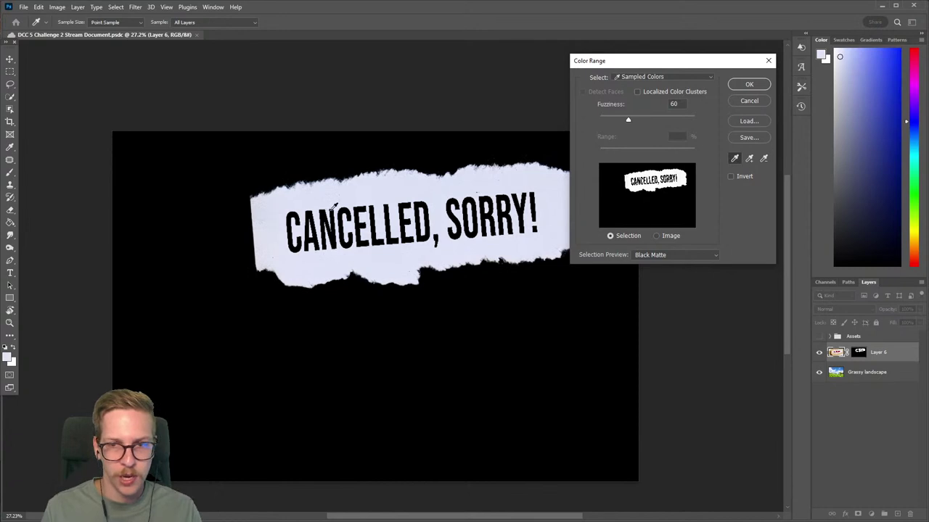
{"action": "left_click", "coordinate": [347, 196]}
{"action": "left_click", "coordinate": [326, 198]}
{"action": "left_click", "coordinate": [321, 198]}
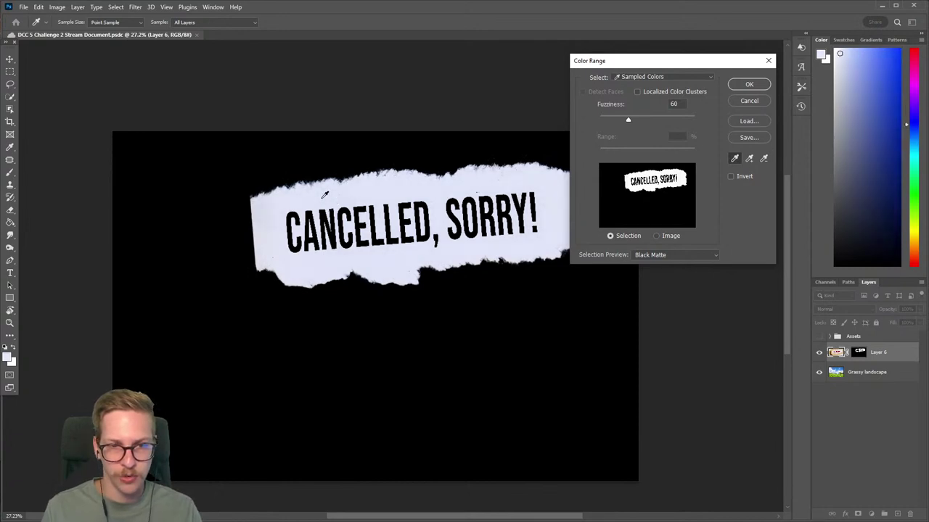
{"action": "left_click", "coordinate": [749, 158]}
{"action": "left_click", "coordinate": [266, 208]}
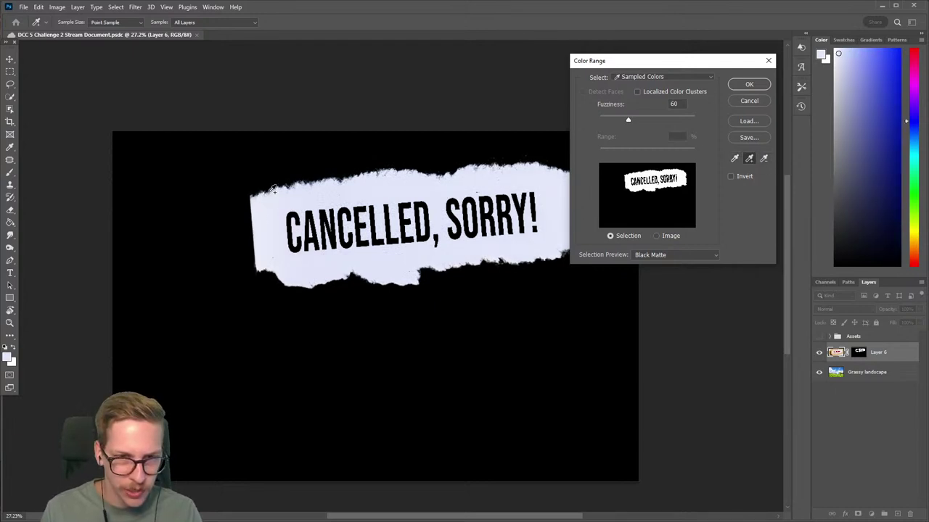
{"action": "left_click", "coordinate": [338, 200]}
{"action": "left_click", "coordinate": [349, 192]}
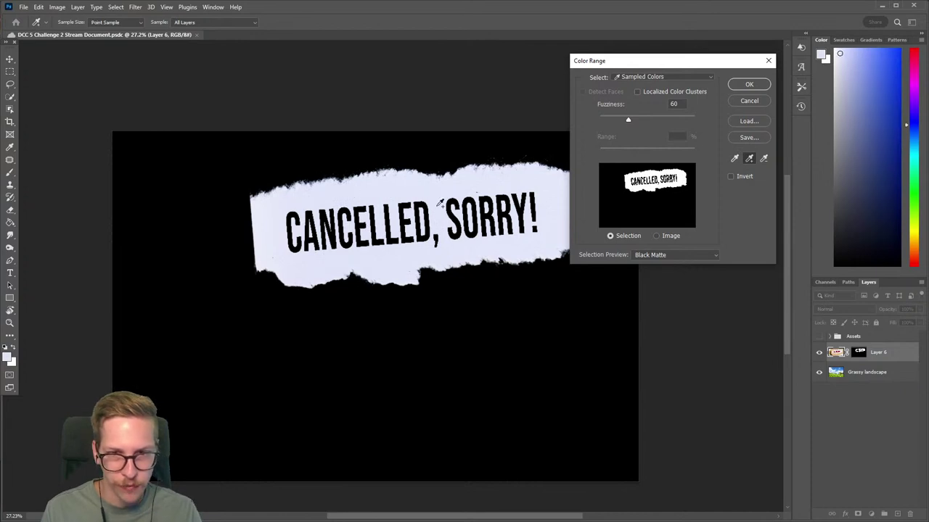
Try lower Fuzziness values, apply the Color Range at Fuzziness 60 to Layer 6's mask, and try inverting it.
{"action": "left_click_drag", "start_coordinate": [628, 121], "coordinate": [607, 120]}
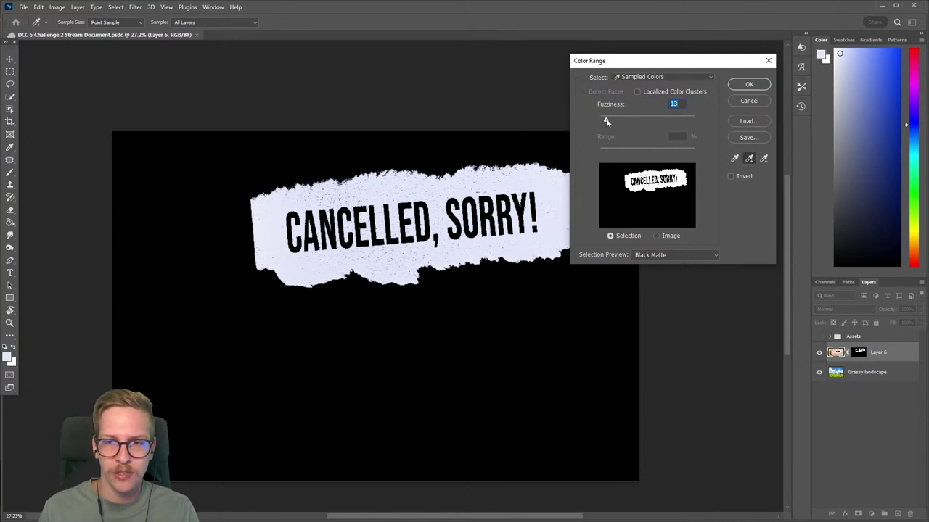
{"action": "left_click_drag", "start_coordinate": [614, 121], "coordinate": [626, 121]}
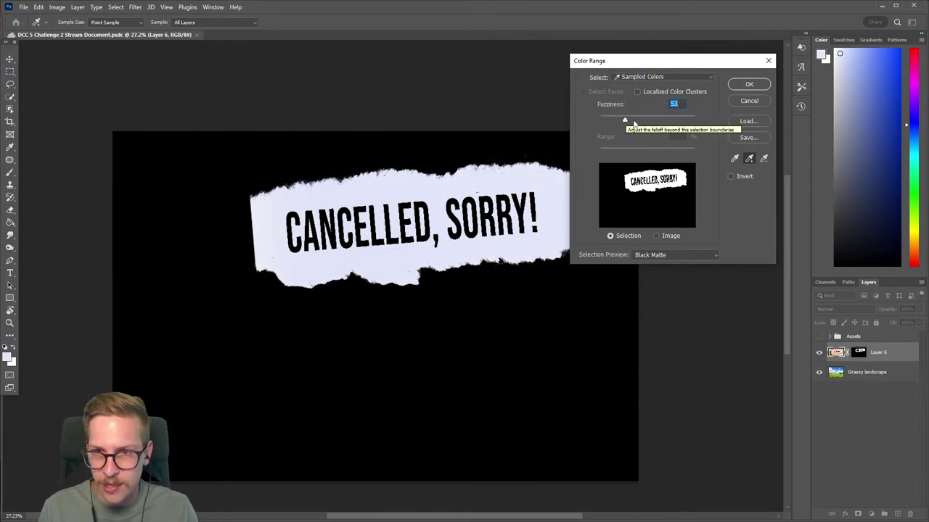
{"action": "left_click_drag", "start_coordinate": [626, 122], "coordinate": [628, 122]}
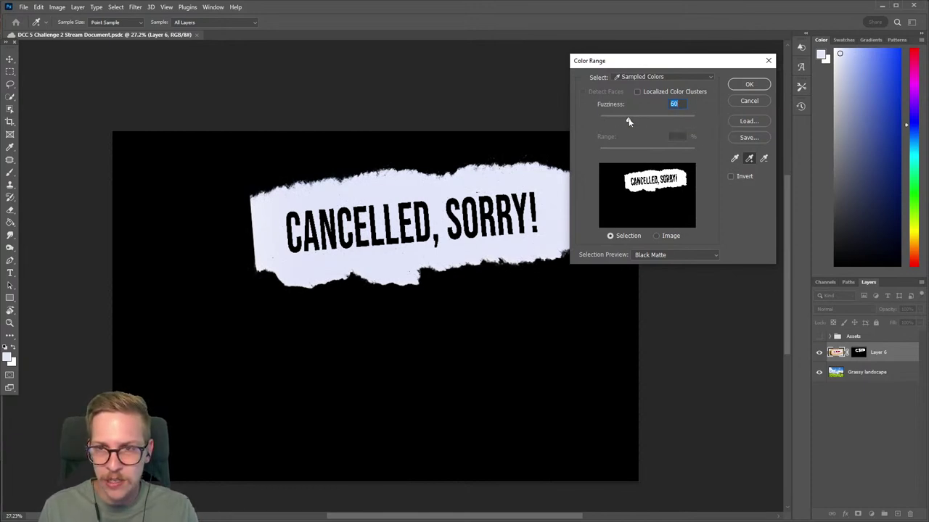
{"action": "left_click", "coordinate": [749, 85]}
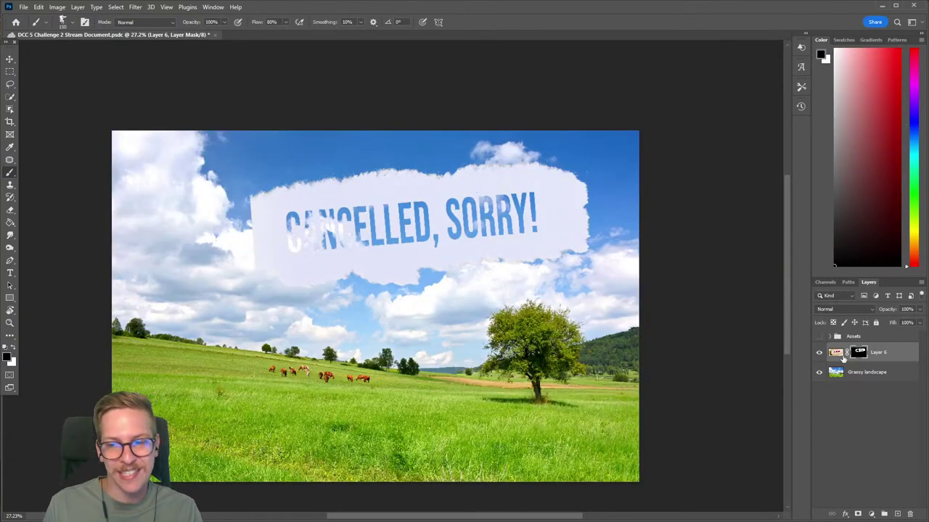
{"action": "key", "text": "ctrl+i"}
Target Layer 6's image instead of its mask and select the pale background with Color Range at Fuzziness 60.
{"action": "left_click", "coordinate": [834, 352]}
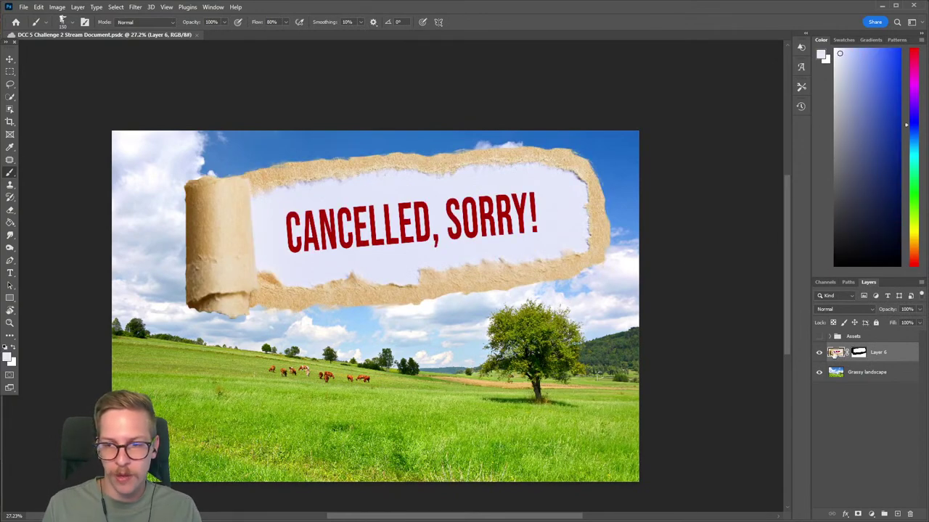
{"action": "left_click", "coordinate": [116, 6]}
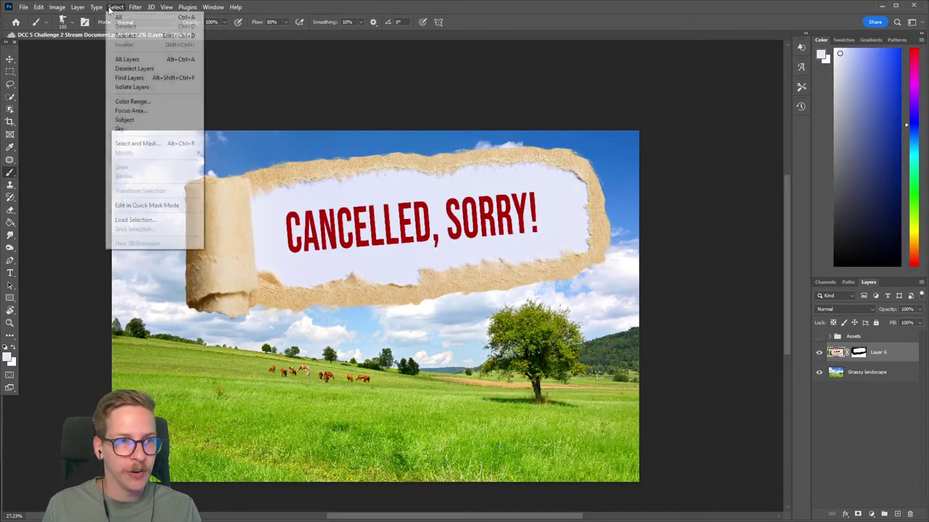
{"action": "left_click", "coordinate": [132, 101]}
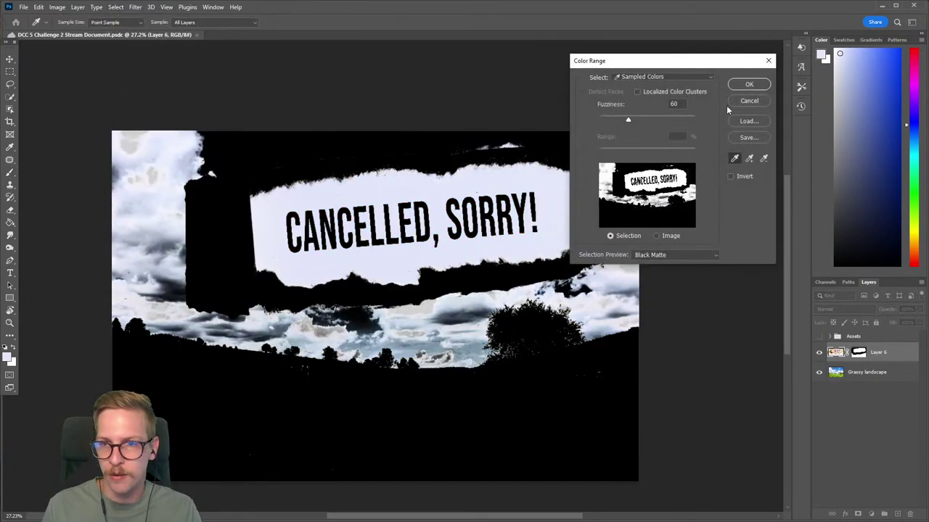
{"action": "left_click", "coordinate": [748, 84]}
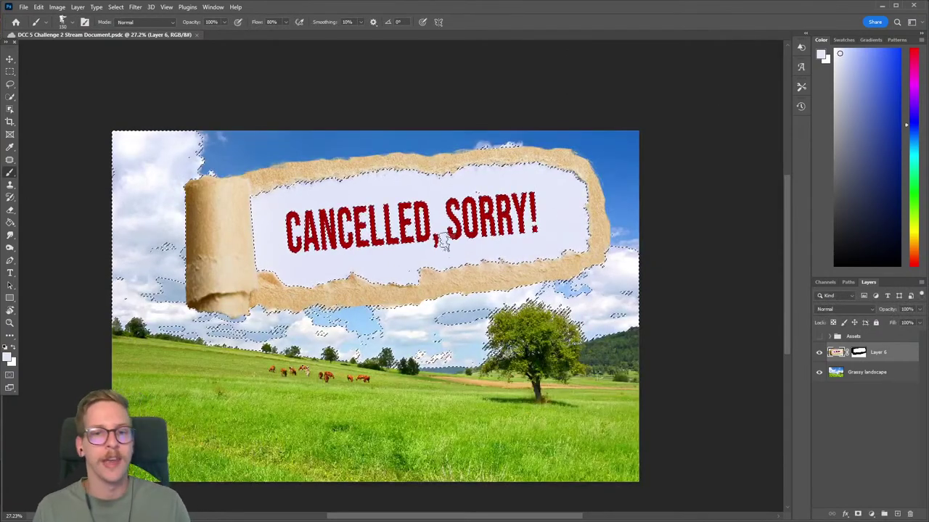
Fill the selected pale background inside the torn opening with black on Layer 6's mask using the Paint Bucket.
{"action": "key", "text": "g"}
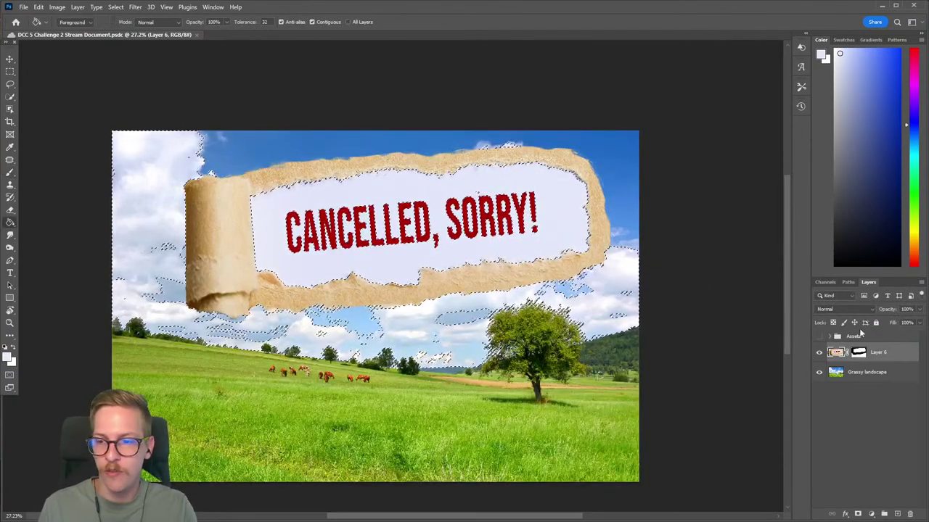
{"action": "left_click", "coordinate": [858, 355]}
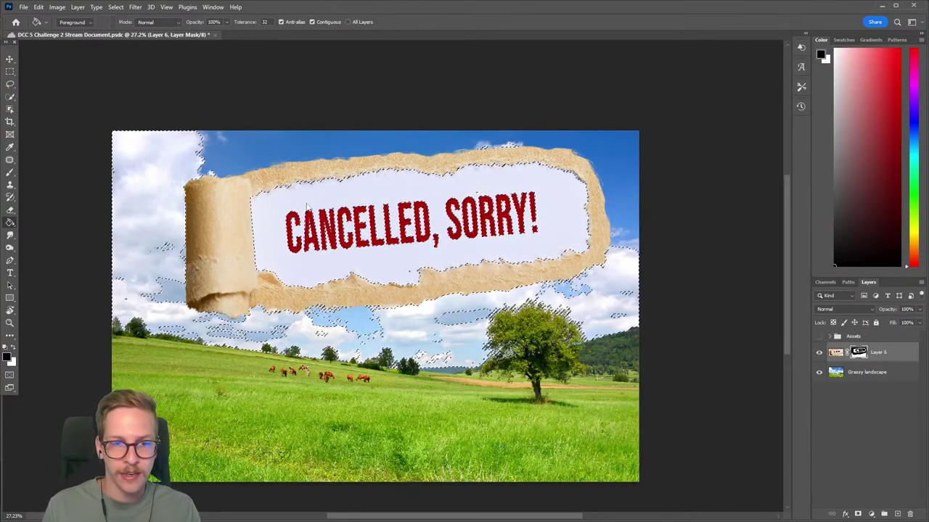
{"action": "left_click", "coordinate": [308, 207]}
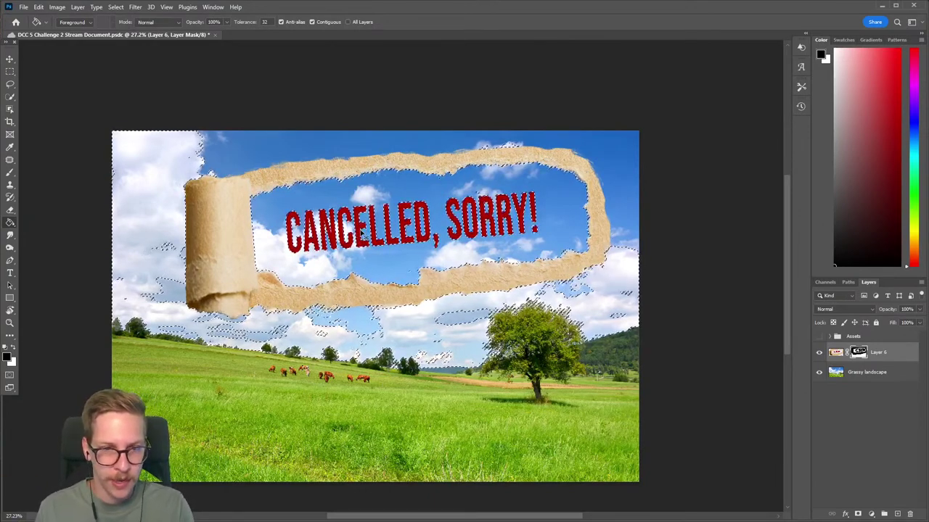
Clear the selection, paint out the remaining red lettering in black on Layer 6's mask, and touch up the torn edges.
{"action": "key", "text": "b"}
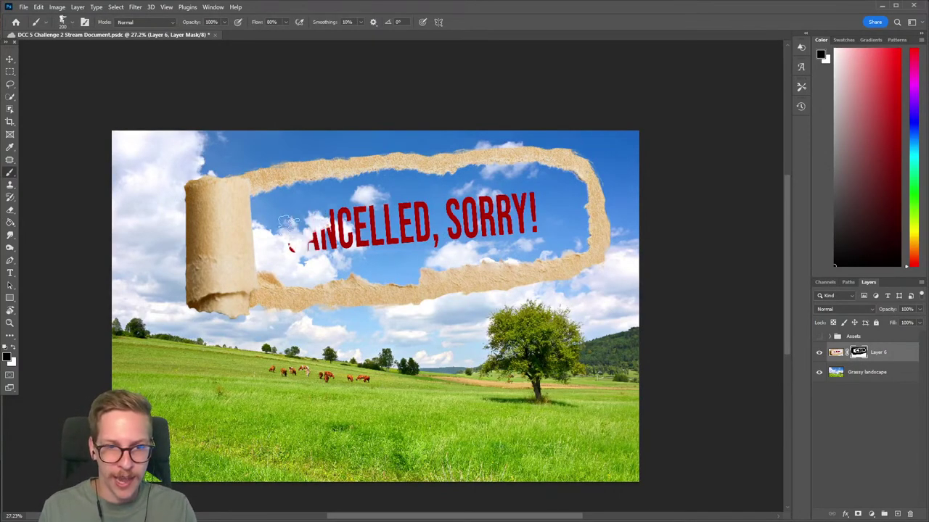
{"action": "mouse_move", "coordinate": [451, 221]}
{"action": "left_mouse_down"}
{"action": "mouse_move", "coordinate": [512, 211]}
{"action": "mouse_move", "coordinate": [416, 209]}
{"action": "mouse_move", "coordinate": [528, 199]}
{"action": "mouse_move", "coordinate": [532, 215]}
{"action": "mouse_move", "coordinate": [504, 221]}
{"action": "left_mouse_up"}
{"action": "left_click_drag", "start_coordinate": [328, 239], "coordinate": [501, 234]}
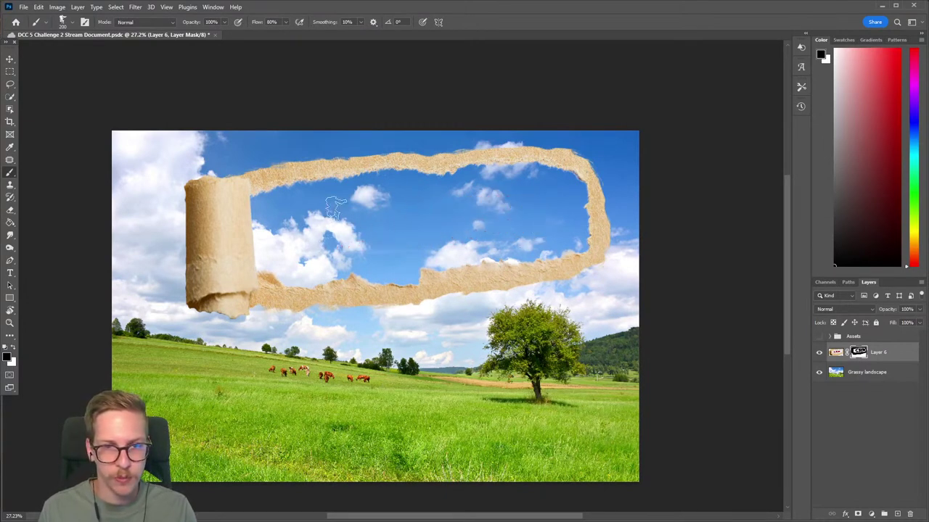
{"action": "left_click_drag", "start_coordinate": [373, 165], "coordinate": [448, 156]}
{"action": "left_click_drag", "start_coordinate": [462, 270], "coordinate": [386, 289]}
{"action": "left_click_drag", "start_coordinate": [464, 303], "coordinate": [404, 242]}
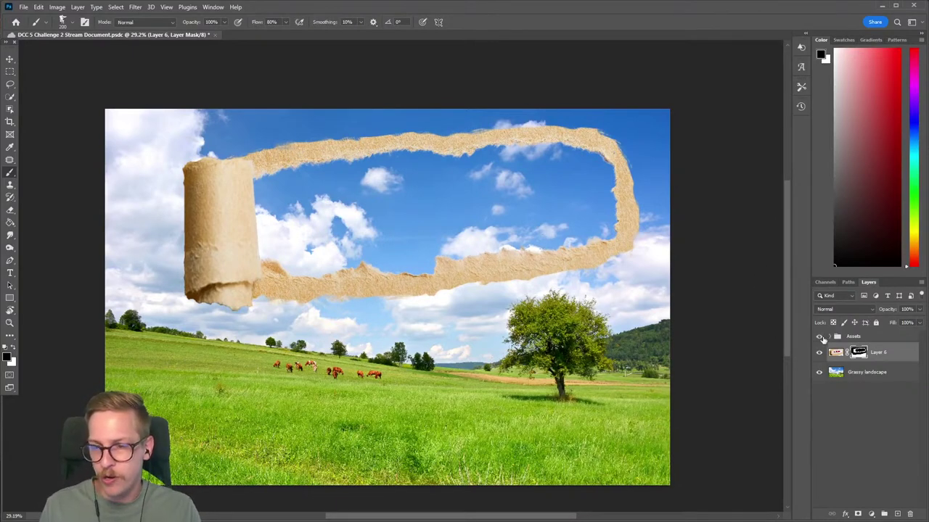
Show the Assets group, duplicate the sunset Layer 3, and move the copy out of the group to just above Layer 6.
{"action": "left_click", "coordinate": [819, 337]}
{"action": "left_click", "coordinate": [829, 337]}
{"action": "left_click", "coordinate": [863, 413]}
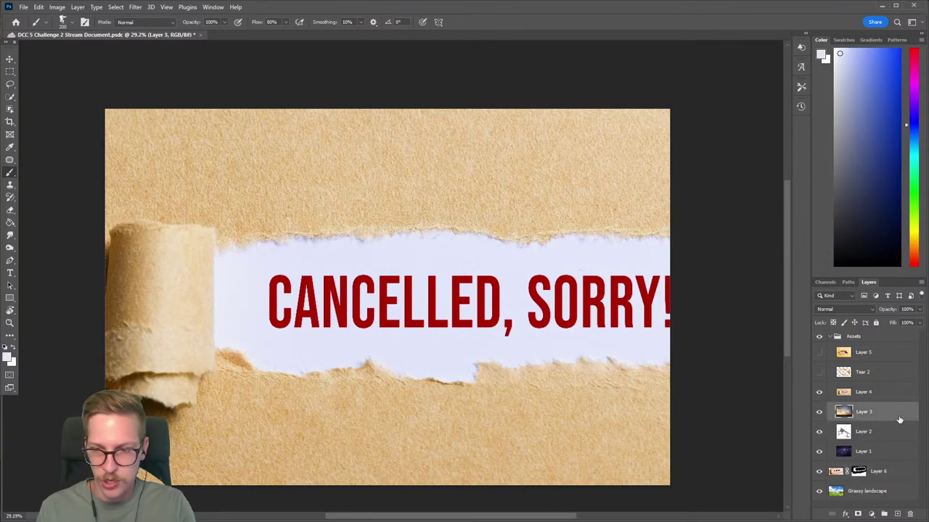
{"action": "key", "text": "ctrl+j"}
{"action": "left_click_drag", "start_coordinate": [880, 492], "coordinate": [880, 494]}
Hide and collapse the Assets group, toggle the Layer 3 copy off and on, and select that layer.
{"action": "left_click", "coordinate": [829, 340]}
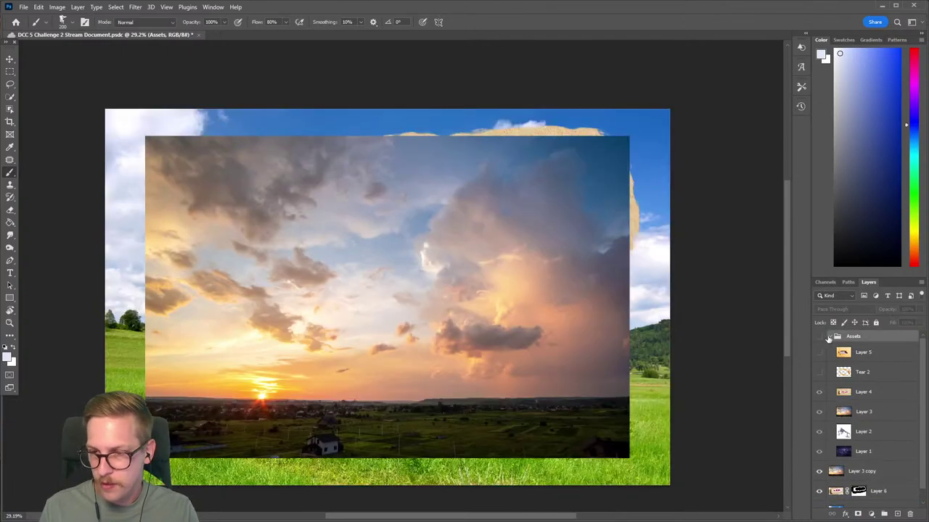
{"action": "left_click", "coordinate": [819, 337]}
{"action": "left_click", "coordinate": [829, 337]}
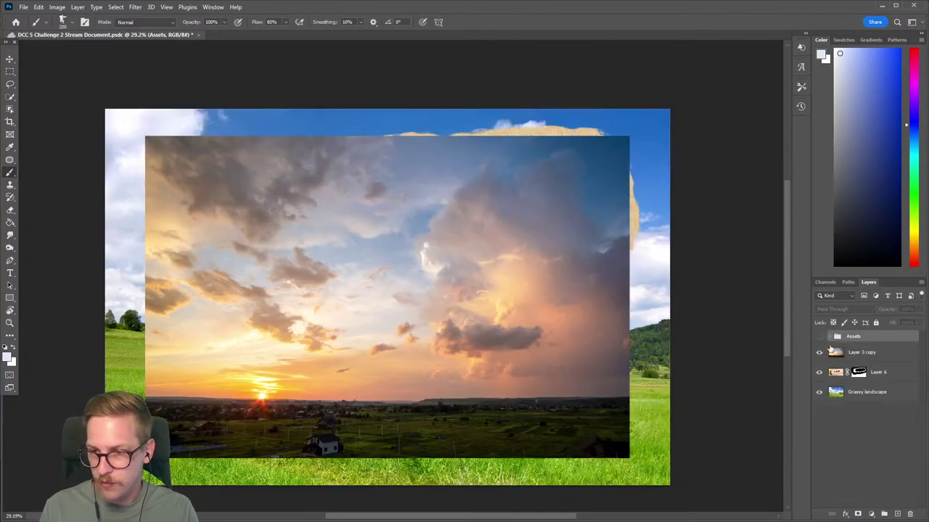
{"action": "left_click", "coordinate": [819, 352]}
{"action": "left_click", "coordinate": [819, 353]}
{"action": "left_click", "coordinate": [874, 356]}
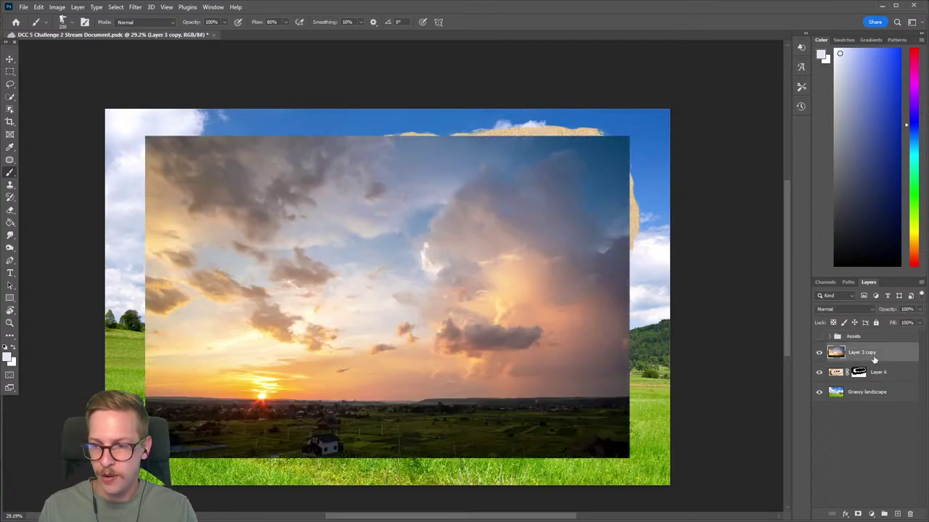
Move the Layer 3 copy below the Grassy landscape layer, and lasso a closed selection along the middle of the torn-paper border.
{"action": "left_click_drag", "start_coordinate": [875, 357], "coordinate": [869, 406]}
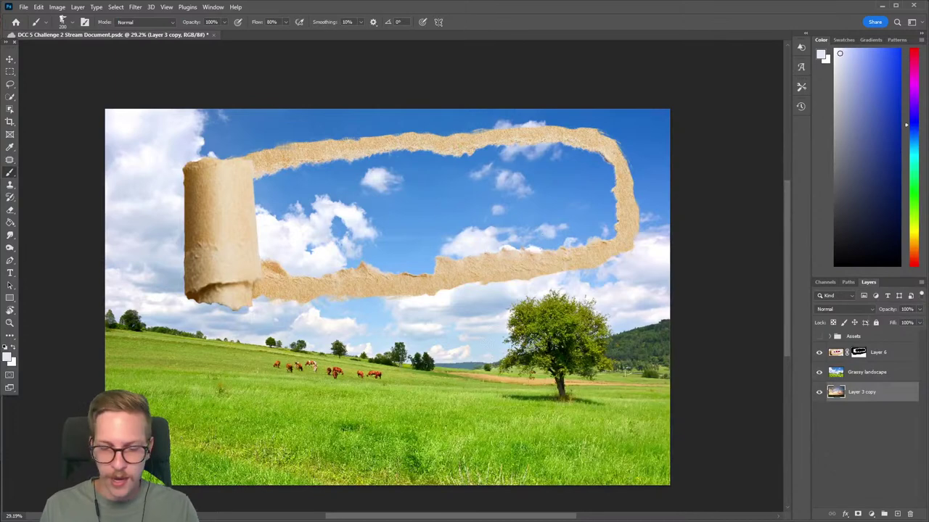
{"action": "left_click_drag", "start_coordinate": [729, 361], "coordinate": [816, 365]}
{"action": "key", "text": "l"}
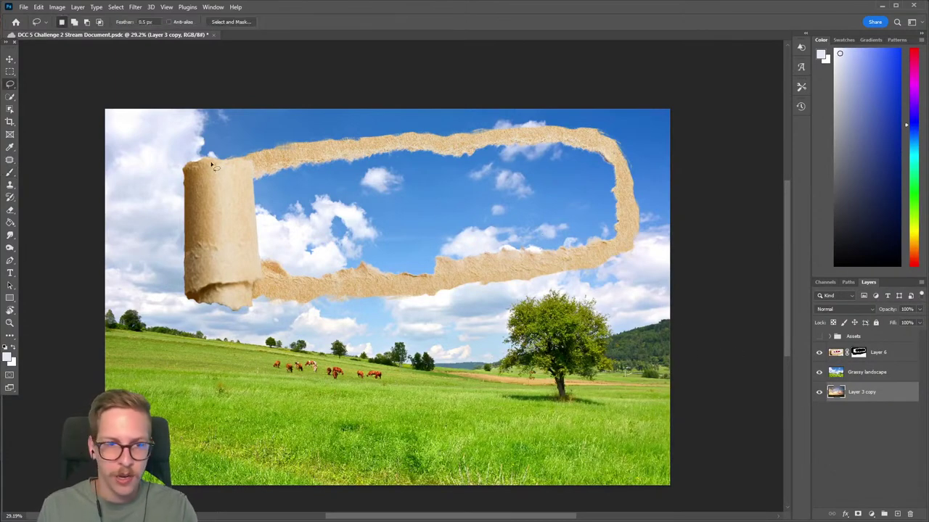
{"action": "mouse_move", "coordinate": [234, 187]}
{"action": "left_mouse_down"}
{"action": "mouse_move", "coordinate": [241, 267]}
{"action": "mouse_move", "coordinate": [280, 283]}
{"action": "mouse_move", "coordinate": [402, 286]}
{"action": "mouse_move", "coordinate": [601, 251]}
{"action": "mouse_move", "coordinate": [627, 235]}
{"action": "mouse_move", "coordinate": [615, 155]}
{"action": "mouse_move", "coordinate": [576, 137]}
{"action": "mouse_move", "coordinate": [338, 152]}
{"action": "left_mouse_up"}
{"action": "left_click_drag", "start_coordinate": [233, 198], "coordinate": [235, 199]}
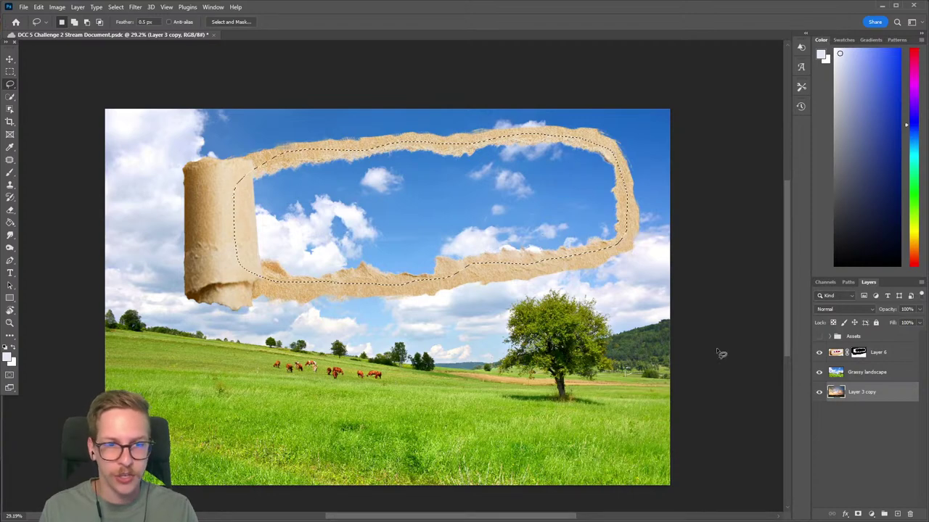
Invert the selection and add it as a layer mask on the Grassy landscape layer to cut the sky opening.
{"action": "left_click", "coordinate": [863, 373]}
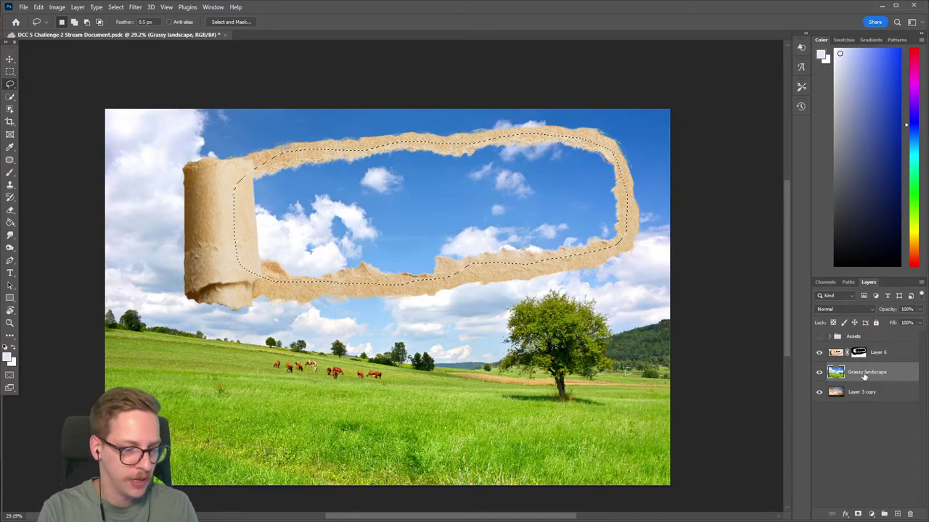
{"action": "key", "text": "ctrl+shift+i"}
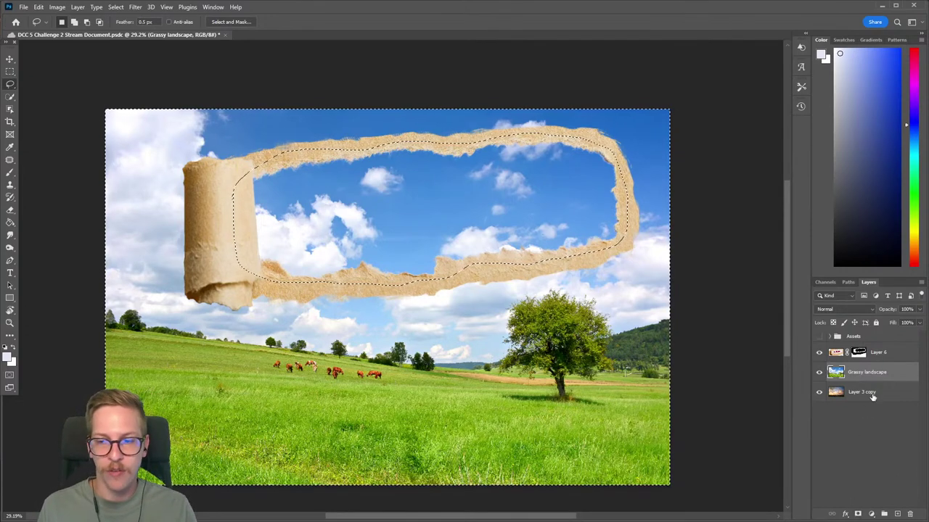
{"action": "left_click", "coordinate": [858, 515]}
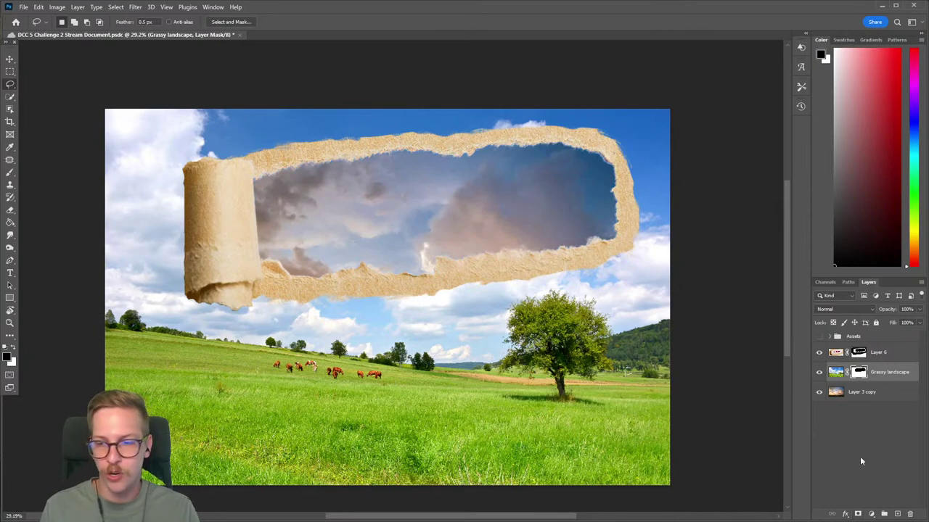
Reposition the Layer 3 copy so its bright orange sunset clouds fill the torn-paper opening.
{"action": "left_click", "coordinate": [870, 393]}
{"action": "key", "text": "v"}
{"action": "mouse_move", "coordinate": [503, 253]}
{"action": "left_mouse_down"}
{"action": "mouse_move", "coordinate": [516, 193]}
{"action": "mouse_move", "coordinate": [460, 180]}
{"action": "mouse_move", "coordinate": [521, 190]}
{"action": "mouse_move", "coordinate": [507, 172]}
{"action": "mouse_move", "coordinate": [518, 177]}
{"action": "mouse_move", "coordinate": [460, 201]}
{"action": "mouse_move", "coordinate": [482, 185]}
{"action": "left_mouse_up"}
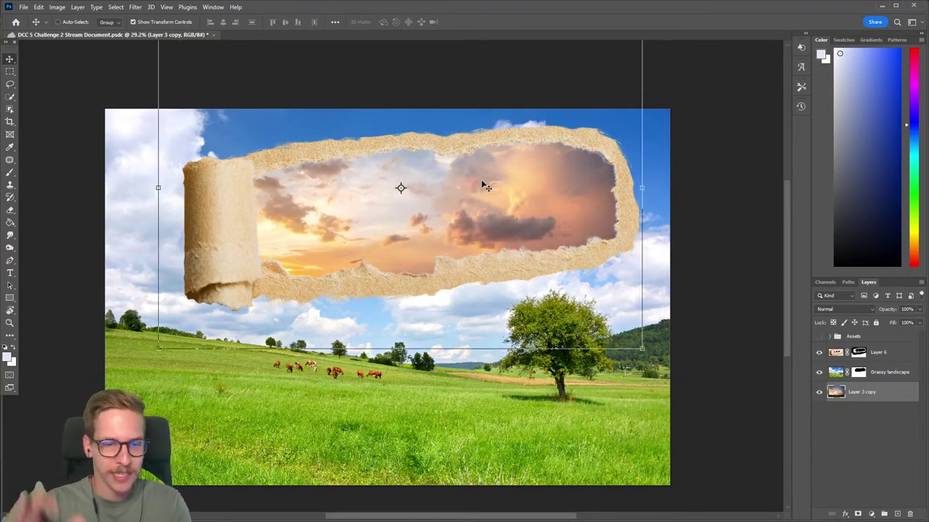
{"action": "mouse_move", "coordinate": [508, 225]}
{"action": "left_mouse_down"}
{"action": "mouse_move", "coordinate": [496, 208]}
{"action": "mouse_move", "coordinate": [529, 201]}
{"action": "mouse_move", "coordinate": [501, 201]}
{"action": "mouse_move", "coordinate": [499, 209]}
{"action": "left_mouse_up"}
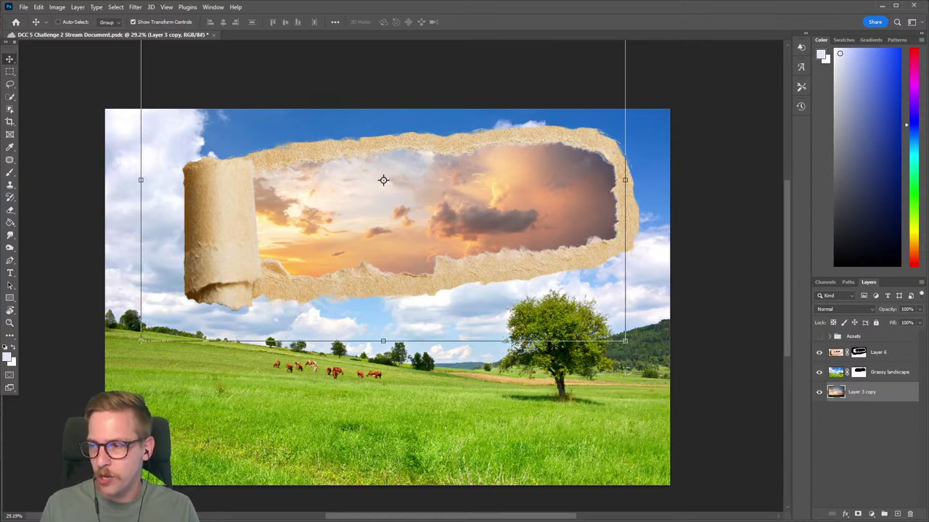
Add a Hue/Saturation adjustment layer directly above Layer 6.
{"action": "left_click", "coordinate": [885, 355]}
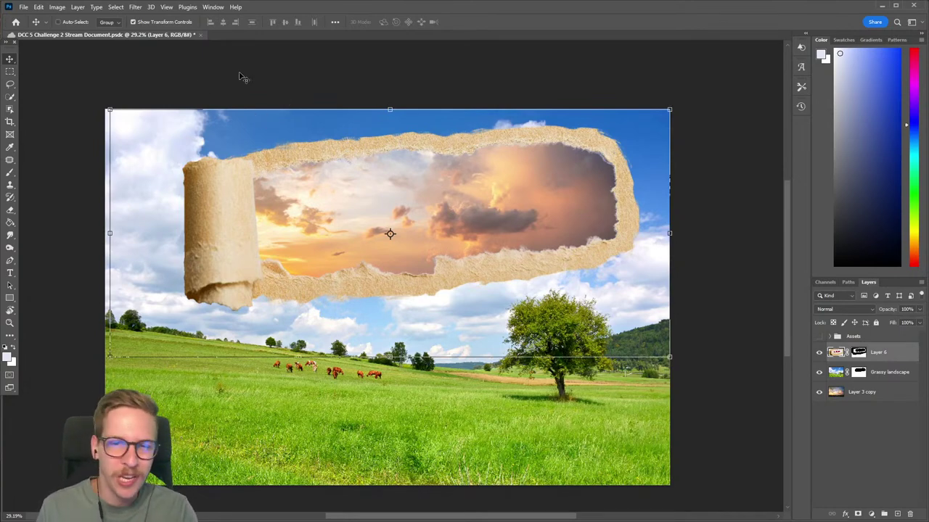
{"action": "left_click", "coordinate": [103, 6]}
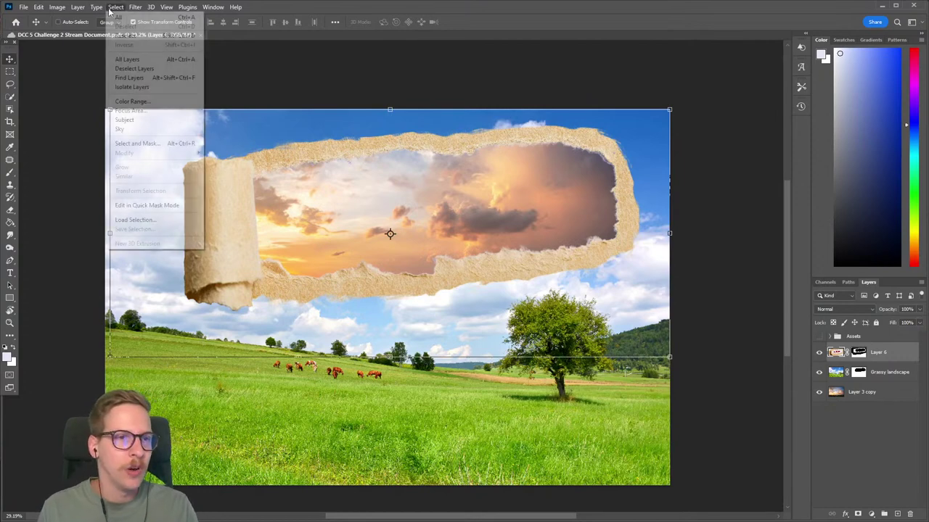
{"action": "mouse_move", "coordinate": [130, 140]}
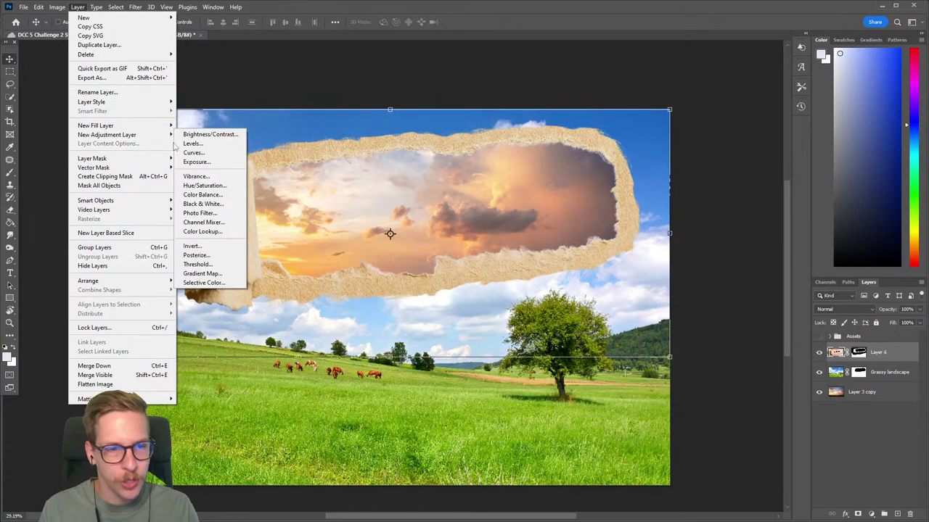
{"action": "left_click", "coordinate": [205, 185]}
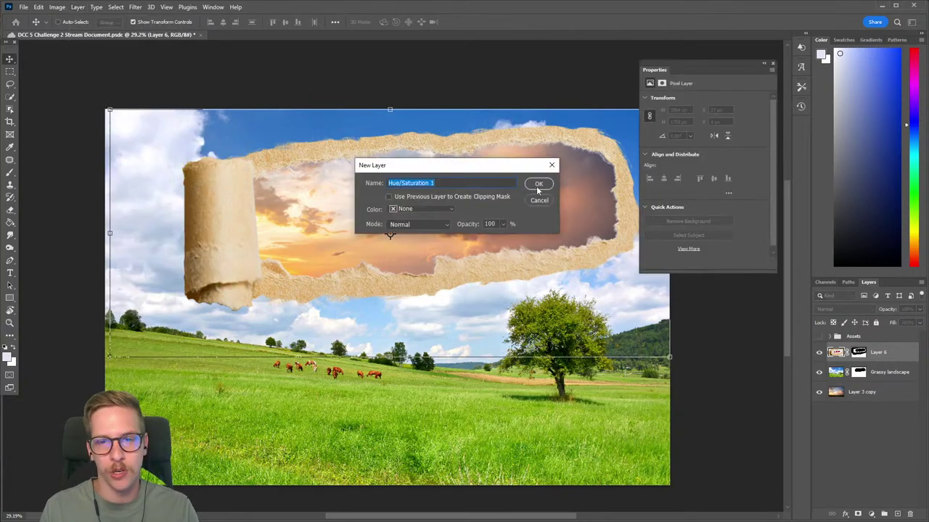
{"action": "left_click", "coordinate": [536, 186]}
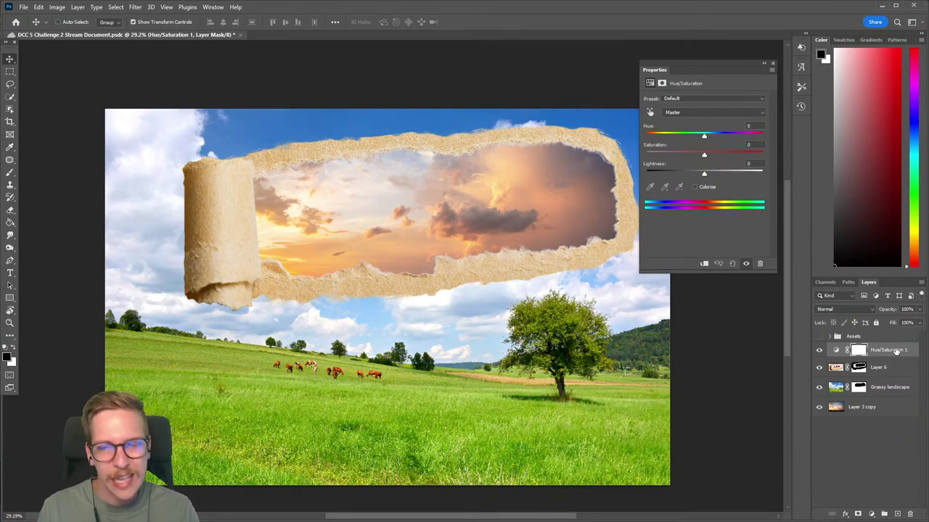
Clip the Hue/Saturation adjustment to Layer 6 and set its saturation to -67.
{"action": "right_click", "coordinate": [896, 350]}
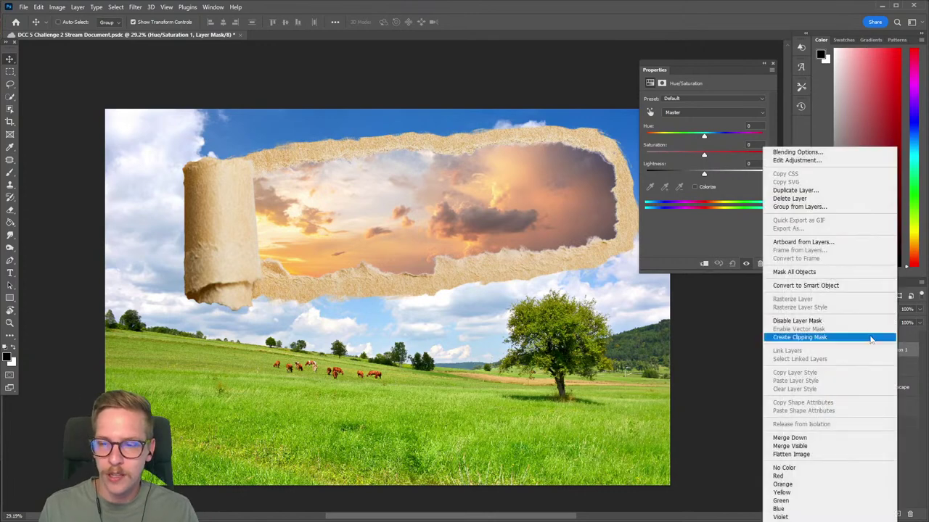
{"action": "left_click", "coordinate": [827, 337]}
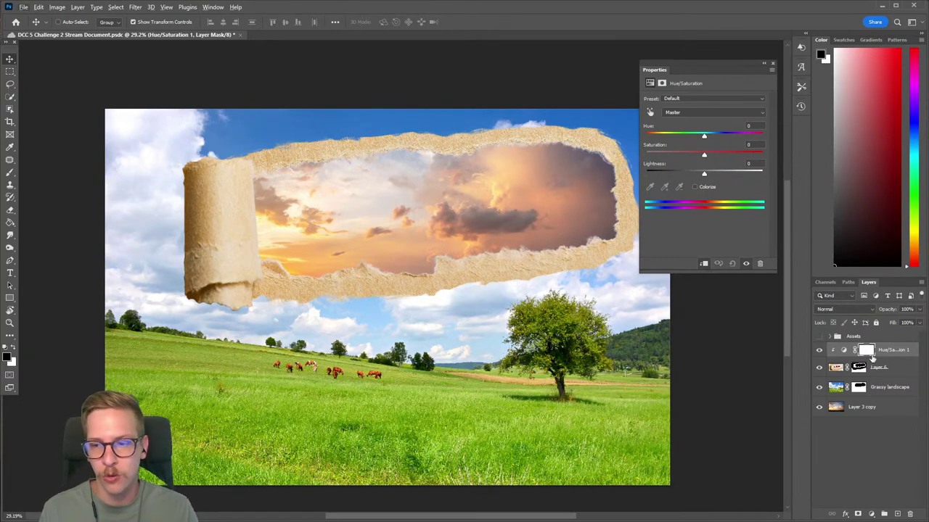
{"action": "left_click_drag", "start_coordinate": [705, 156], "coordinate": [666, 156]}
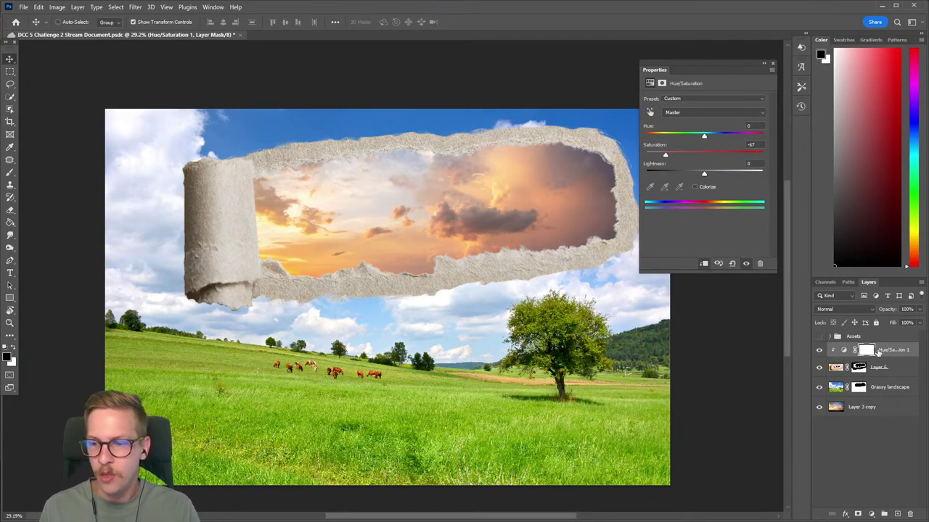
Target the Hue/Saturation 1 layer mask and set up the Brush tool with an enlarged Airbrush tip.
{"action": "left_click", "coordinate": [867, 351]}
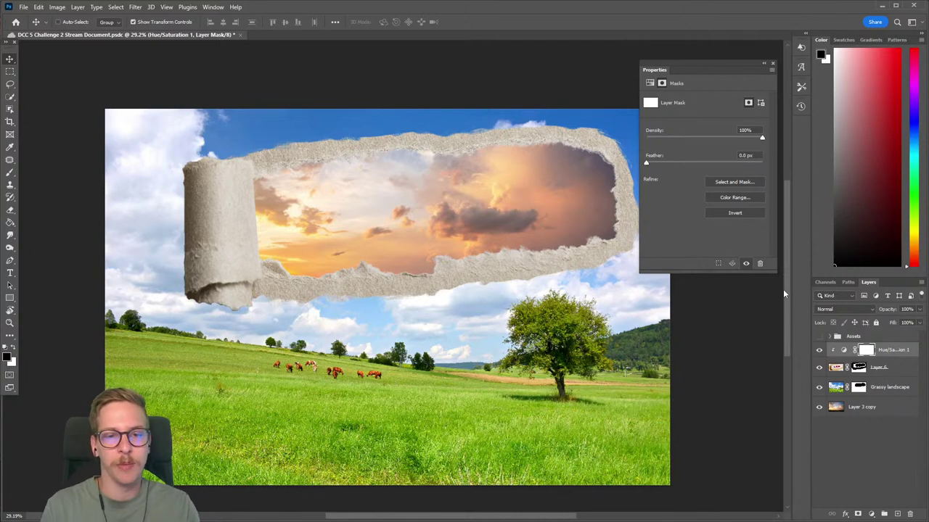
{"action": "key", "text": "b"}
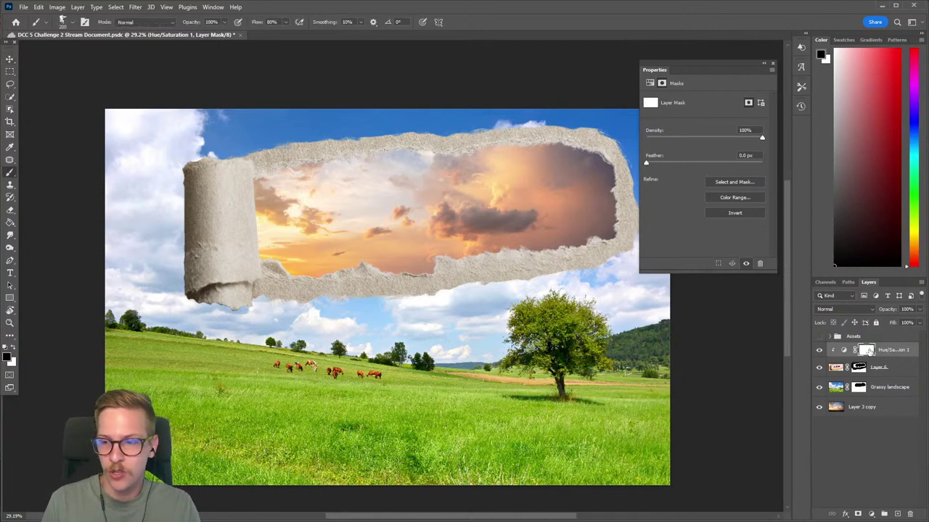
{"action": "right_click", "coordinate": [254, 226]}
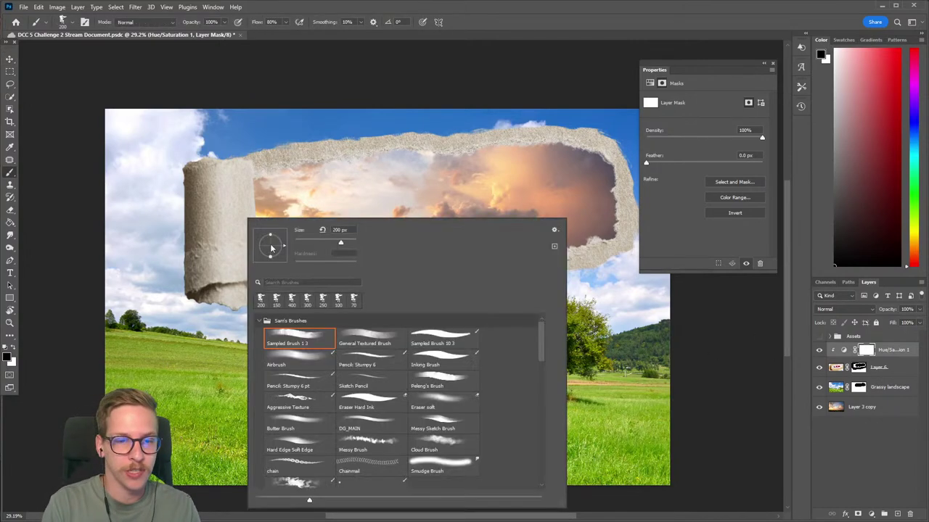
{"action": "left_click", "coordinate": [306, 361]}
{"action": "left_click", "coordinate": [289, 77]}
{"action": "key", "text": "bracketright"}
{"action": "key", "text": "bracketright"}
{"action": "key", "text": "bracketright"}
{"action": "key", "text": "bracketright"}
Paint black around the inner edges of the torn paper on the Hue/Saturation mask, undoing trial strokes and adjusting the brush size.
{"action": "mouse_move", "coordinate": [262, 204]}
{"action": "left_mouse_down"}
{"action": "mouse_move", "coordinate": [265, 273]}
{"action": "mouse_move", "coordinate": [257, 193]}
{"action": "mouse_move", "coordinate": [263, 230]}
{"action": "mouse_move", "coordinate": [275, 225]}
{"action": "mouse_move", "coordinate": [263, 191]}
{"action": "mouse_move", "coordinate": [266, 264]}
{"action": "mouse_move", "coordinate": [265, 239]}
{"action": "left_mouse_up"}
{"action": "key", "text": "ctrl+z"}
{"action": "key", "text": "ctrl+z"}
{"action": "key", "text": "bracketright"}
{"action": "key", "text": "bracketright"}
{"action": "mouse_move", "coordinate": [260, 188]}
{"action": "left_mouse_down"}
{"action": "mouse_move", "coordinate": [335, 208]}
{"action": "mouse_move", "coordinate": [267, 176]}
{"action": "mouse_move", "coordinate": [554, 267]}
{"action": "mouse_move", "coordinate": [290, 237]}
{"action": "mouse_move", "coordinate": [259, 181]}
{"action": "mouse_move", "coordinate": [271, 222]}
{"action": "mouse_move", "coordinate": [267, 282]}
{"action": "mouse_move", "coordinate": [275, 245]}
{"action": "mouse_move", "coordinate": [378, 244]}
{"action": "mouse_move", "coordinate": [581, 215]}
{"action": "mouse_move", "coordinate": [597, 196]}
{"action": "mouse_move", "coordinate": [514, 169]}
{"action": "left_mouse_up"}
{"action": "key", "text": "ctrl+z"}
{"action": "key", "text": "bracketleft"}
{"action": "key", "text": "bracketleft"}
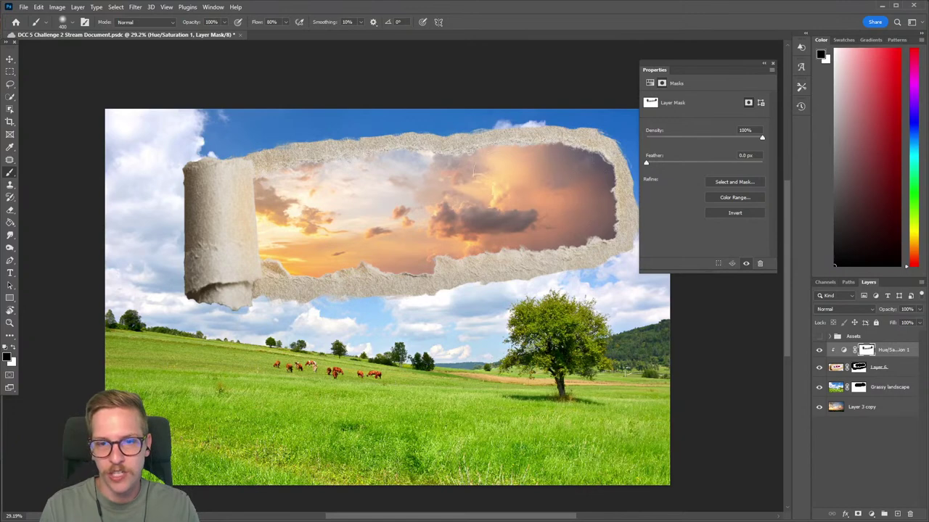
{"action": "mouse_move", "coordinate": [435, 174]}
{"action": "left_mouse_down"}
{"action": "mouse_move", "coordinate": [365, 171]}
{"action": "mouse_move", "coordinate": [280, 194]}
{"action": "mouse_move", "coordinate": [269, 188]}
{"action": "mouse_move", "coordinate": [285, 210]}
{"action": "mouse_move", "coordinate": [279, 279]}
{"action": "mouse_move", "coordinate": [257, 205]}
{"action": "left_mouse_up"}
{"action": "key", "text": "]"}
{"action": "key", "text": "]"}
{"action": "key", "text": "["}
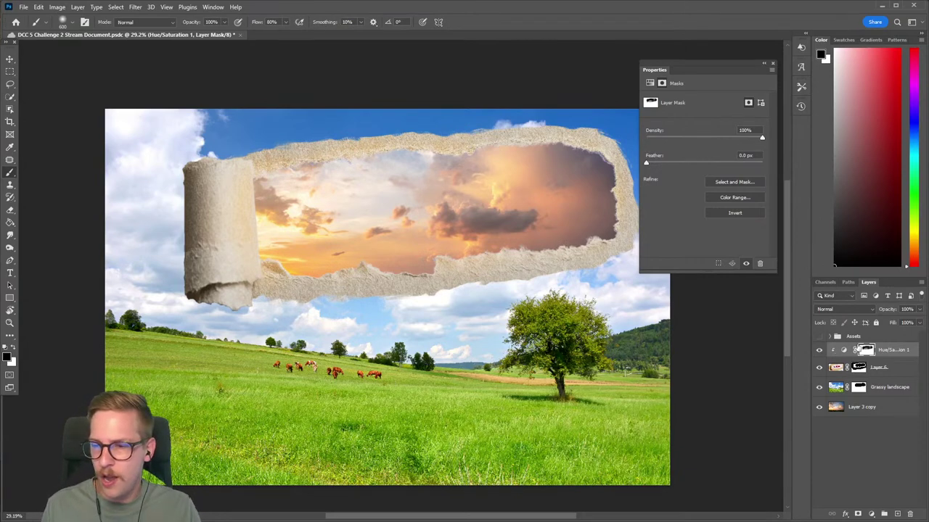
Add an Exposure adjustment layer above the Hue/Saturation 1 layer.
{"action": "left_click", "coordinate": [854, 350]}
{"action": "left_click", "coordinate": [78, 6]}
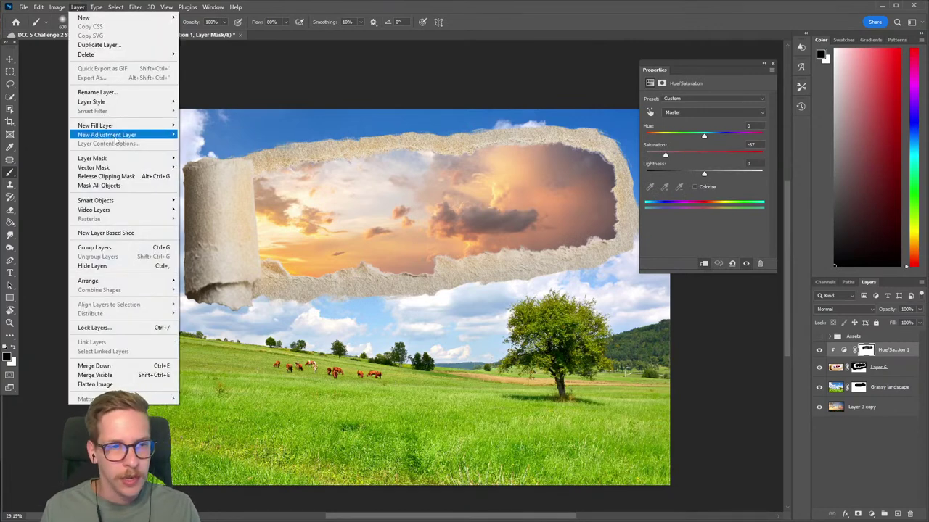
{"action": "mouse_move", "coordinate": [145, 135]}
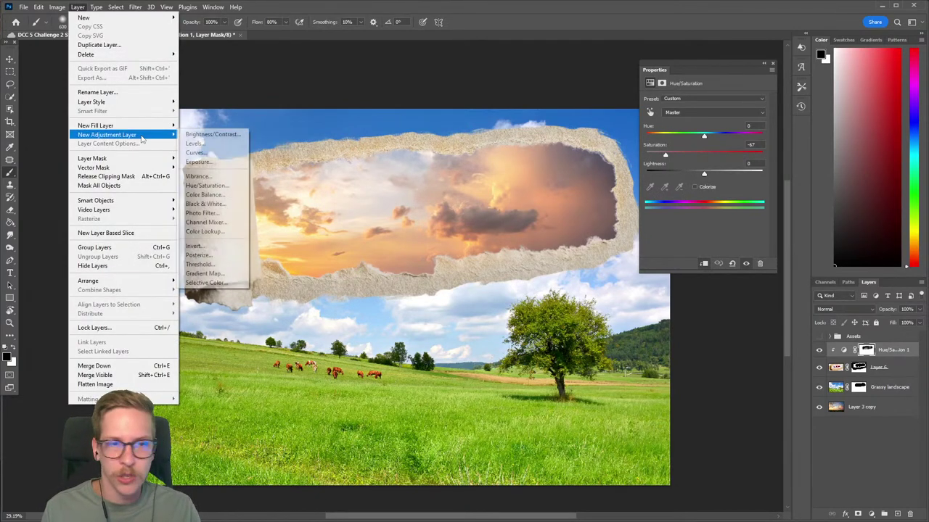
{"action": "left_click", "coordinate": [225, 163]}
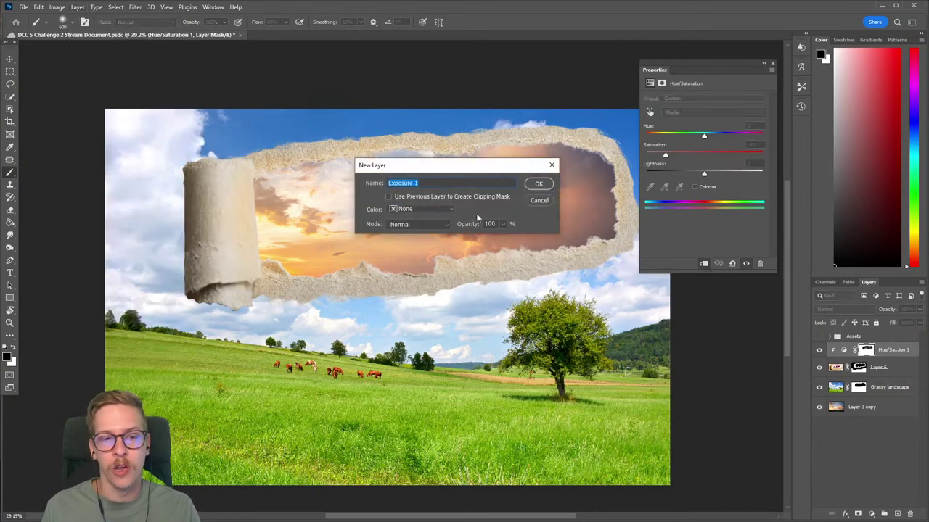
{"action": "left_click", "coordinate": [535, 183]}
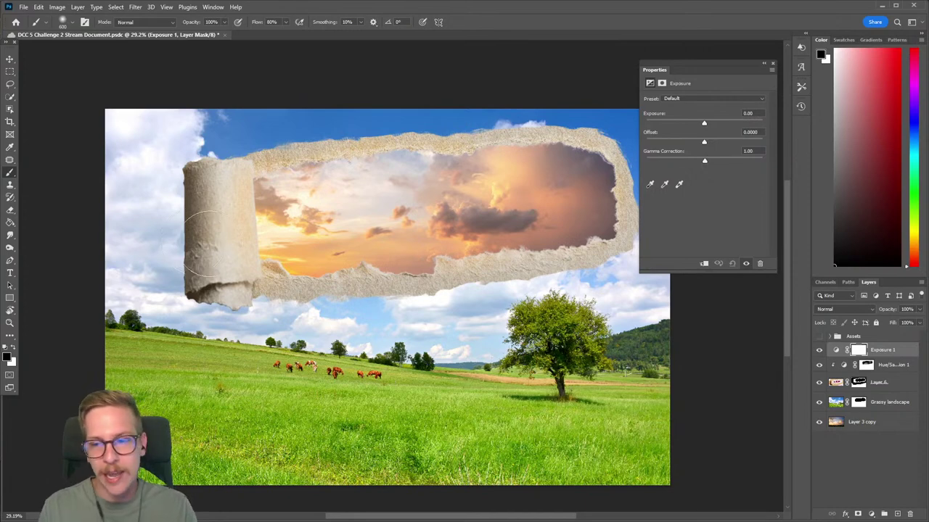
Clip the Exposure adjustment to the torn-paper layer and raise its exposure to +1.67.
{"action": "right_click", "coordinate": [889, 351]}
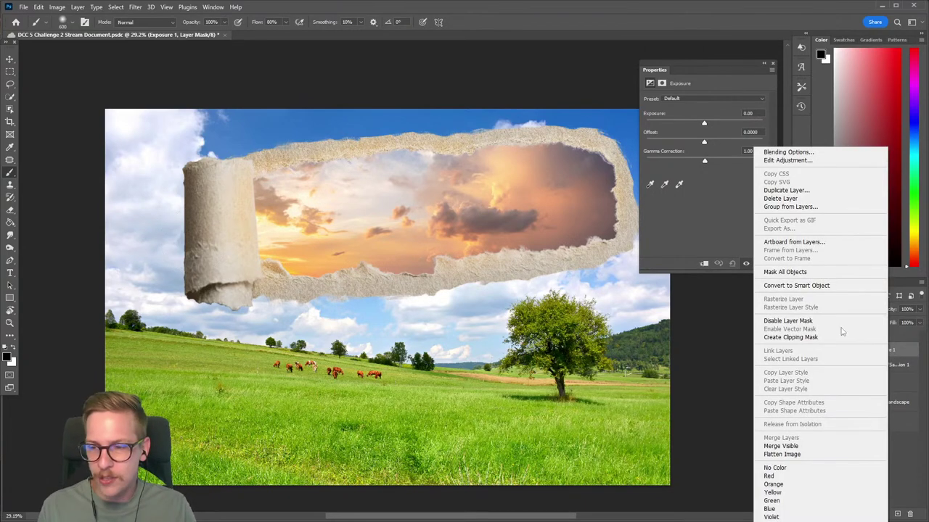
{"action": "left_click", "coordinate": [847, 338]}
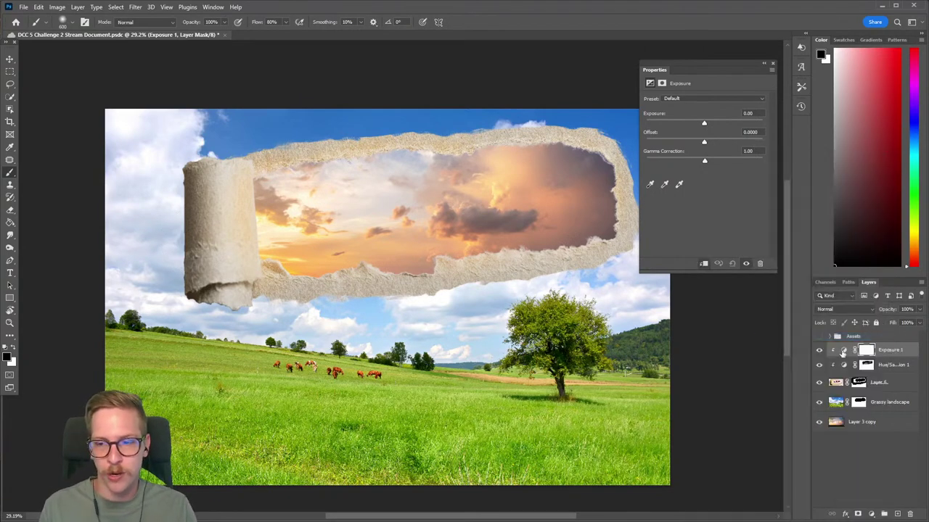
{"action": "left_click_drag", "start_coordinate": [705, 125], "coordinate": [720, 123]}
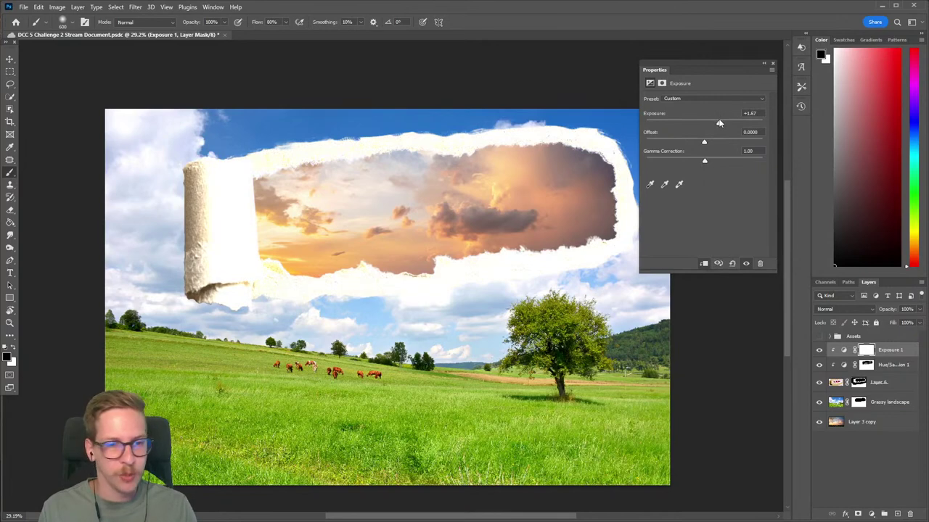
Fill the Exposure 1 layer mask with black using the Paint Bucket, and save the document.
{"action": "left_click", "coordinate": [866, 350]}
{"action": "key", "text": "g"}
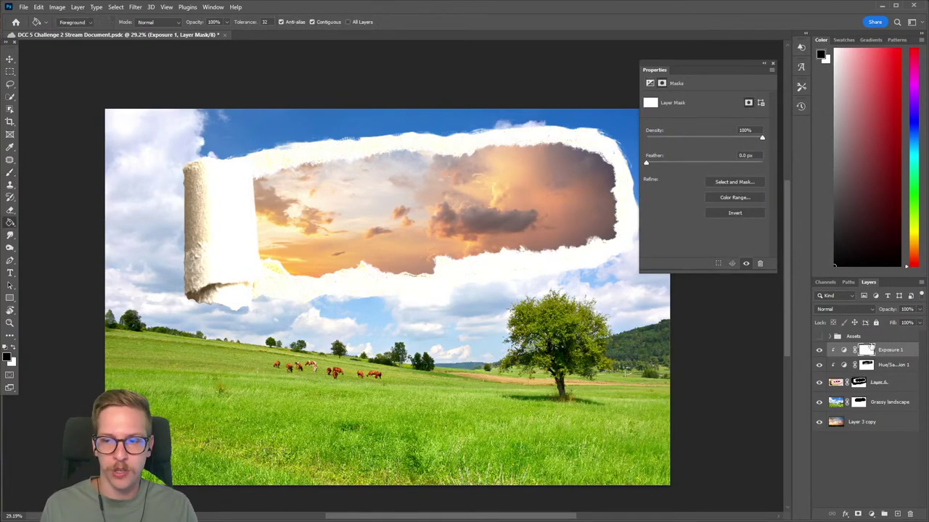
{"action": "left_click", "coordinate": [438, 218]}
{"action": "key", "text": "ctrl+s"}
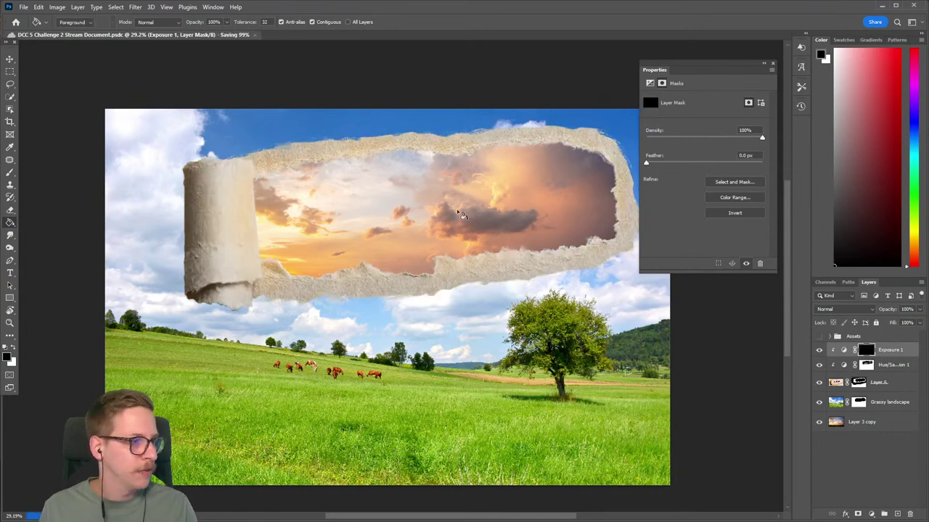
Paint white on the Exposure 1 mask along the paper roll's outer left edge to brighten it, redoing strokes with different brush sizes.
{"action": "key", "text": "x"}
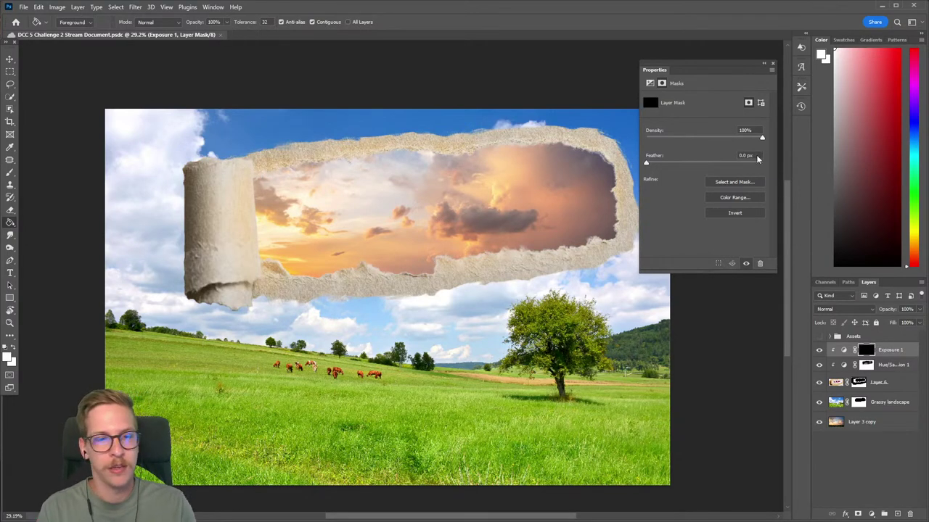
{"action": "key", "text": "b"}
{"action": "mouse_move", "coordinate": [174, 185]}
{"action": "left_mouse_down"}
{"action": "mouse_move", "coordinate": [174, 284]}
{"action": "mouse_move", "coordinate": [170, 207]}
{"action": "mouse_move", "coordinate": [175, 316]}
{"action": "left_mouse_up"}
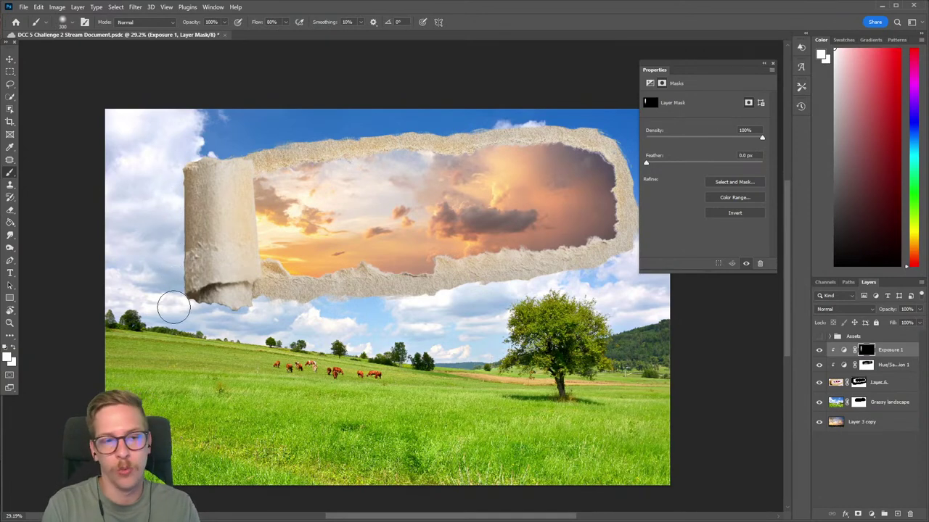
{"action": "key", "text": "ctrl+z"}
{"action": "key", "text": "ctrl+z"}
{"action": "key", "text": "]"}
{"action": "mouse_move", "coordinate": [162, 186]}
{"action": "left_mouse_down"}
{"action": "mouse_move", "coordinate": [160, 285]}
{"action": "mouse_move", "coordinate": [165, 260]}
{"action": "left_mouse_up"}
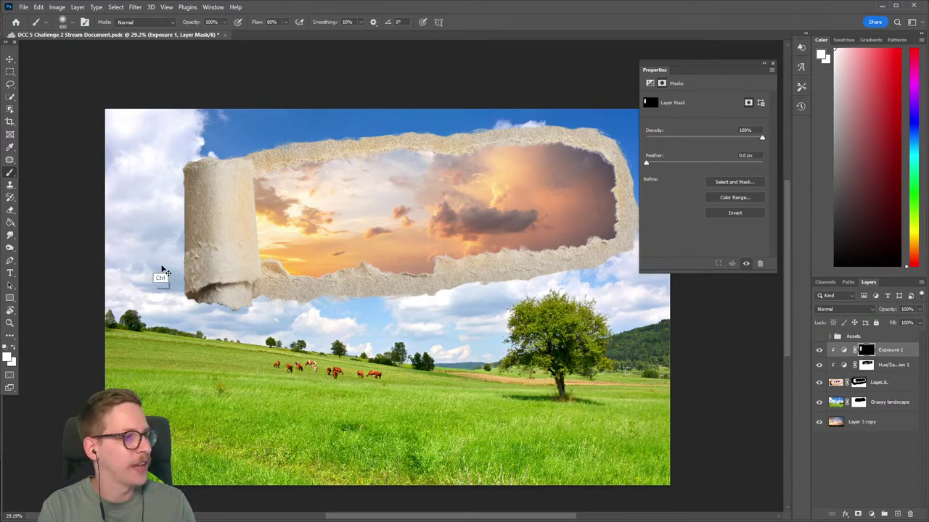
{"action": "key", "text": "ctrl+z"}
{"action": "key", "text": "bracketleft"}
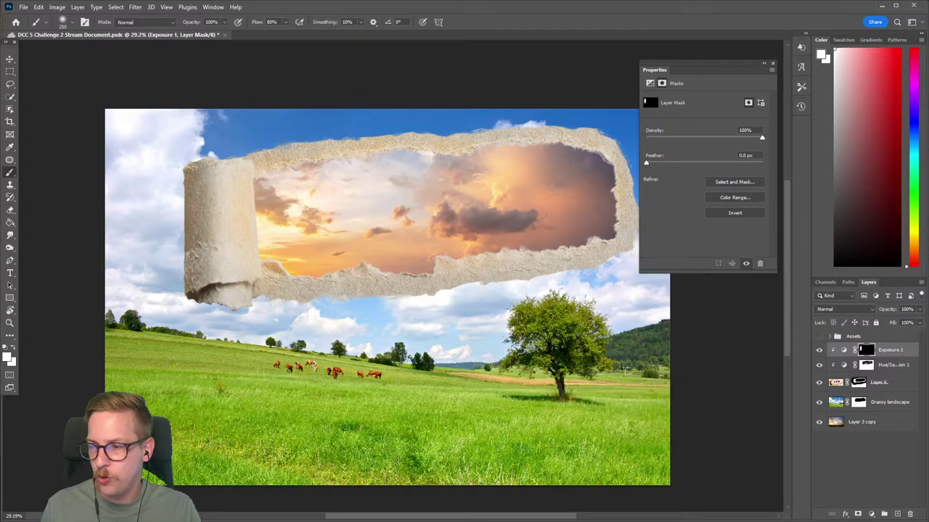
Duplicate Layer 5 out of the Assets group to just above Exposure 1, hide the group and show the copy.
{"action": "left_click", "coordinate": [830, 336]}
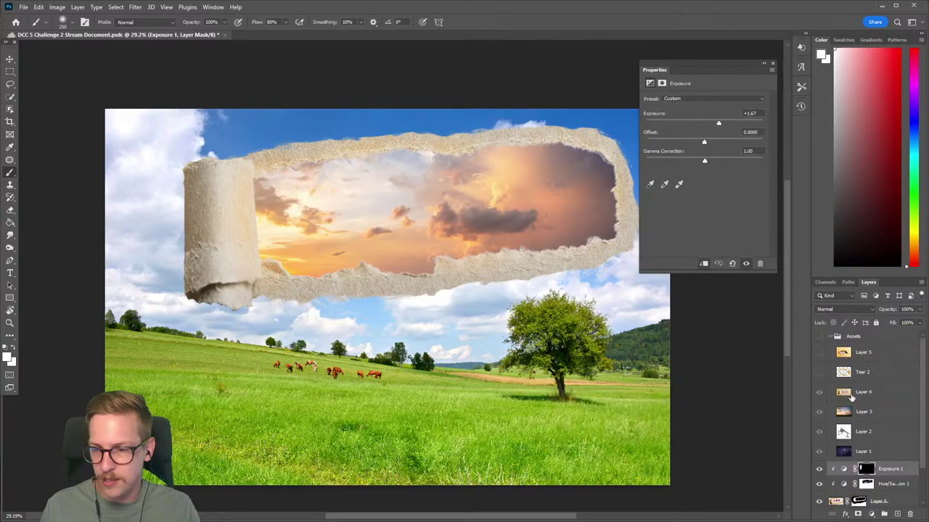
{"action": "left_click", "coordinate": [852, 396]}
{"action": "left_click", "coordinate": [819, 335]}
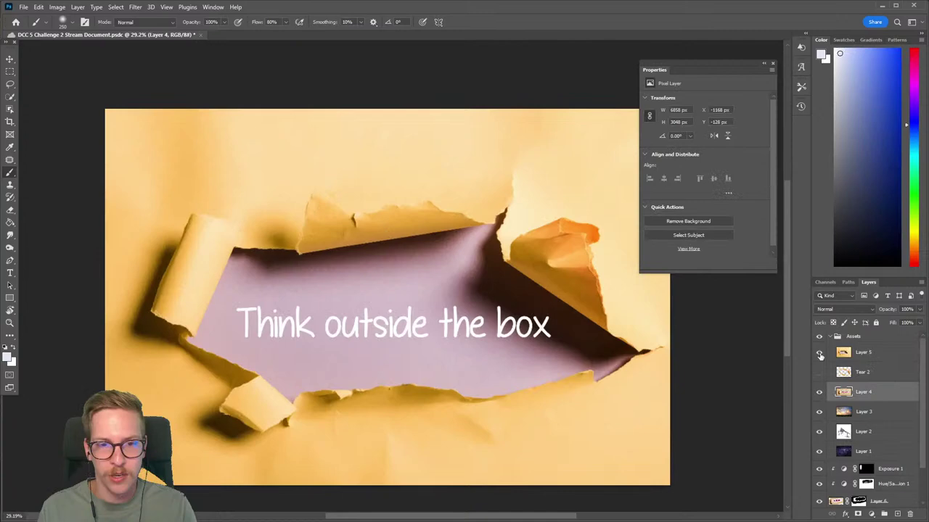
{"action": "left_click", "coordinate": [819, 353]}
{"action": "left_click", "coordinate": [881, 356]}
{"action": "key", "text": "ctrl+j"}
{"action": "left_click_drag", "start_coordinate": [881, 357], "coordinate": [874, 482]}
{"action": "left_click", "coordinate": [829, 337]}
{"action": "left_click", "coordinate": [820, 336]}
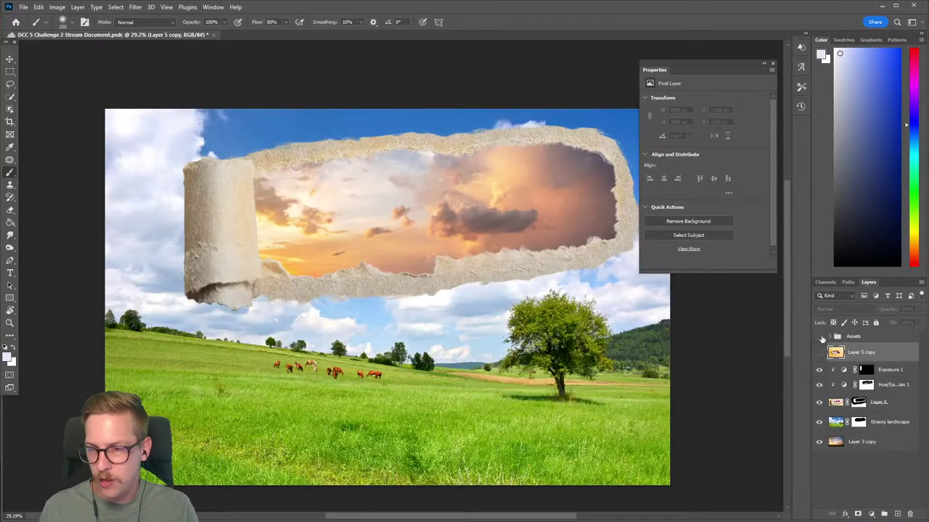
{"action": "left_click", "coordinate": [819, 352]}
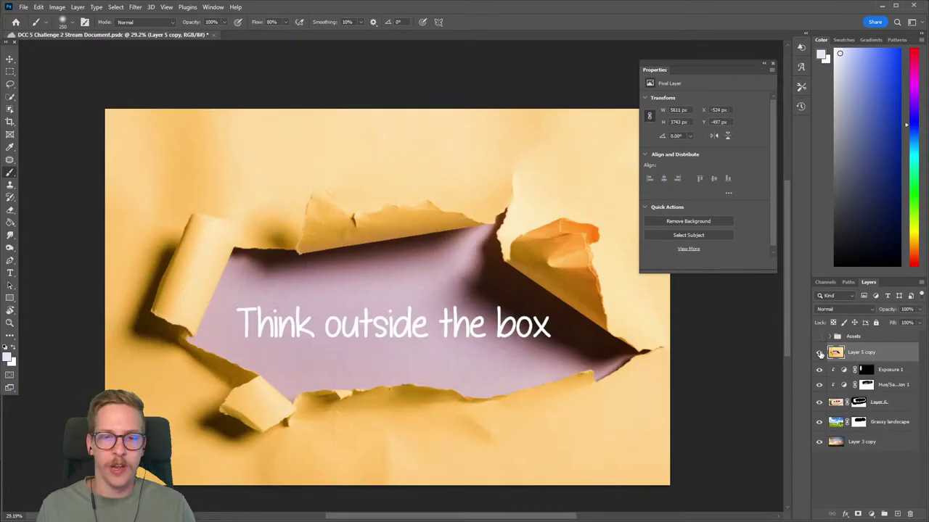
Scale the Layer 5 copy proportionally to about 62.6% and position it over the landscape.
{"action": "key", "text": "v"}
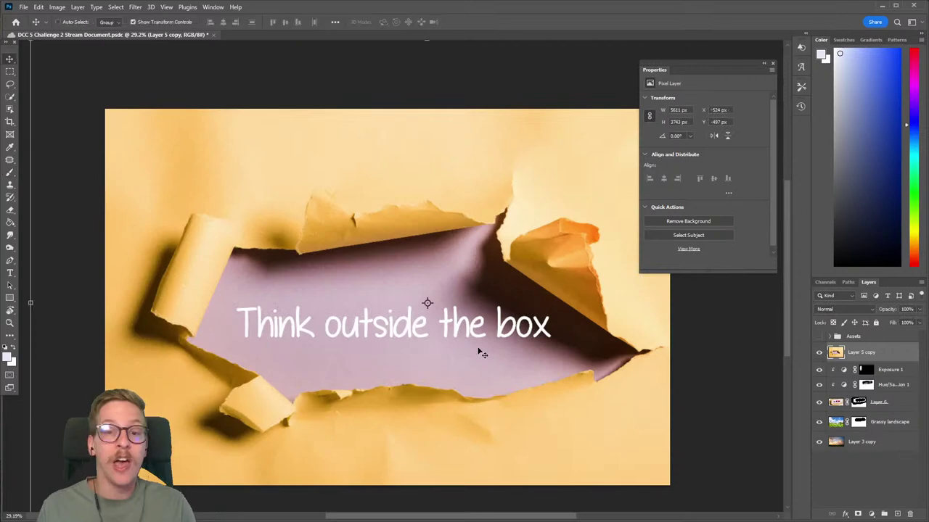
{"action": "key", "text": "ctrl+t"}
{"action": "key", "text": "ctrl+0"}
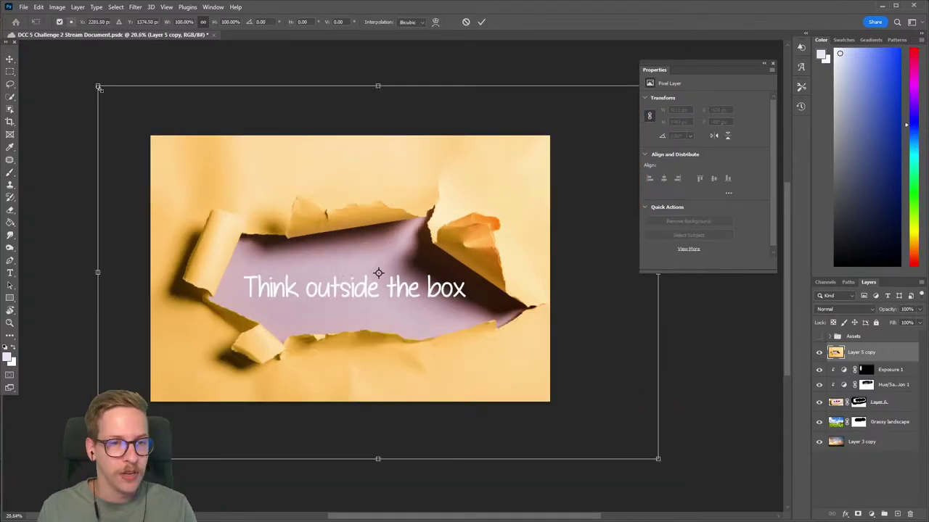
{"action": "left_click_drag", "start_coordinate": [99, 87], "coordinate": [306, 241]}
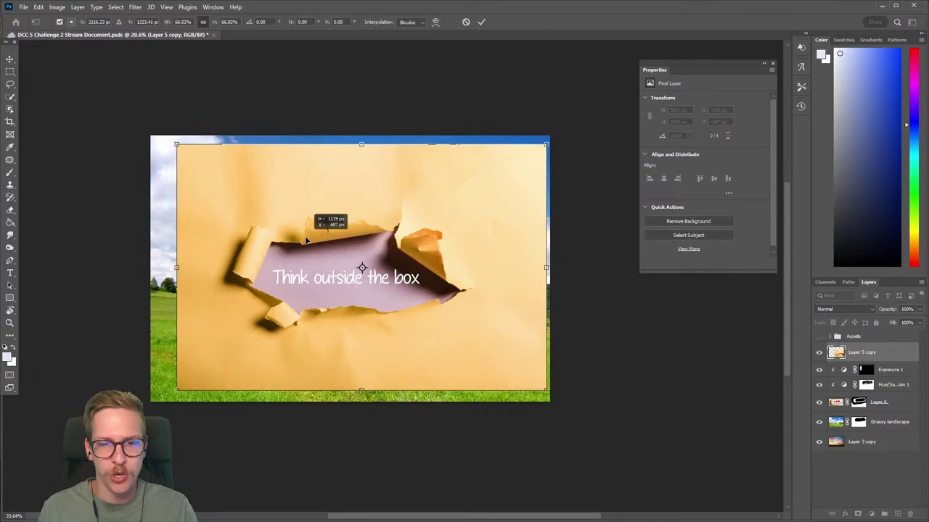
{"action": "left_click_drag", "start_coordinate": [545, 144], "coordinate": [522, 157]}
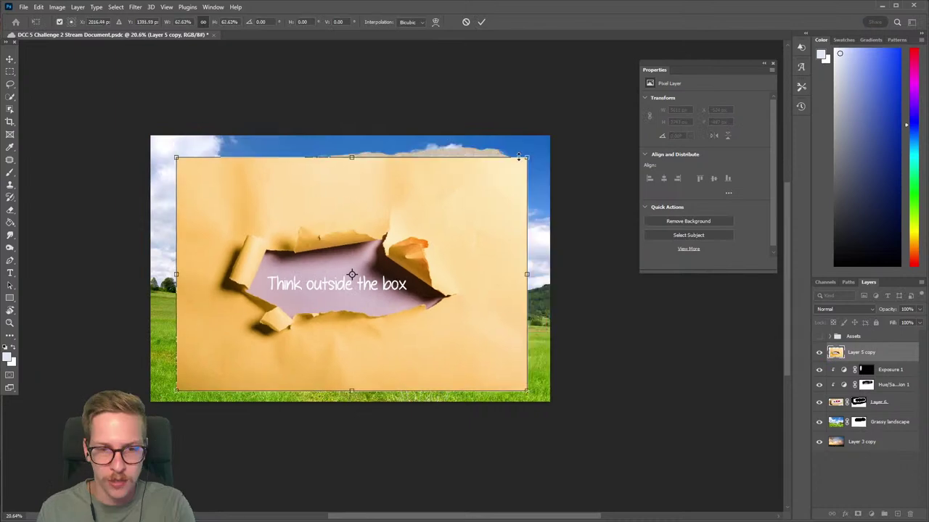
{"action": "key", "text": "Return"}
{"action": "left_click_drag", "start_coordinate": [306, 265], "coordinate": [317, 237]}
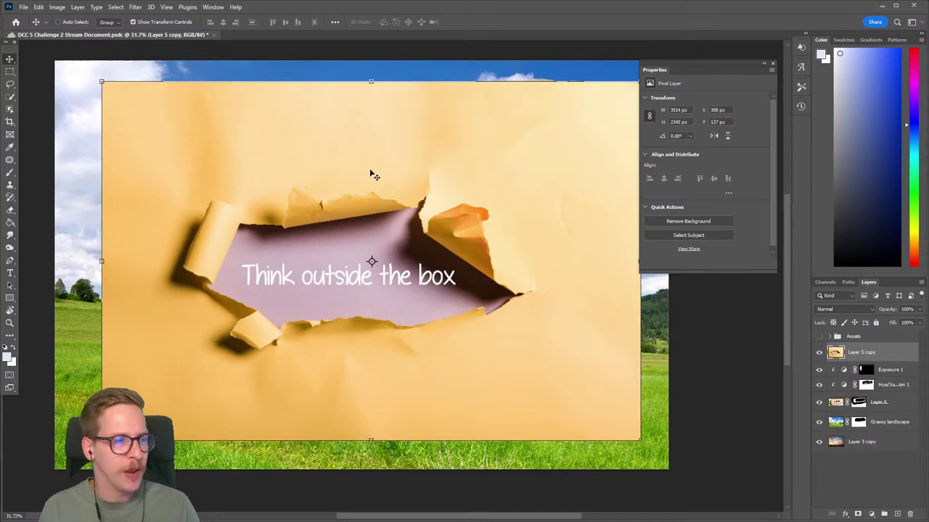
{"action": "left_click_drag", "start_coordinate": [370, 174], "coordinate": [361, 177]}
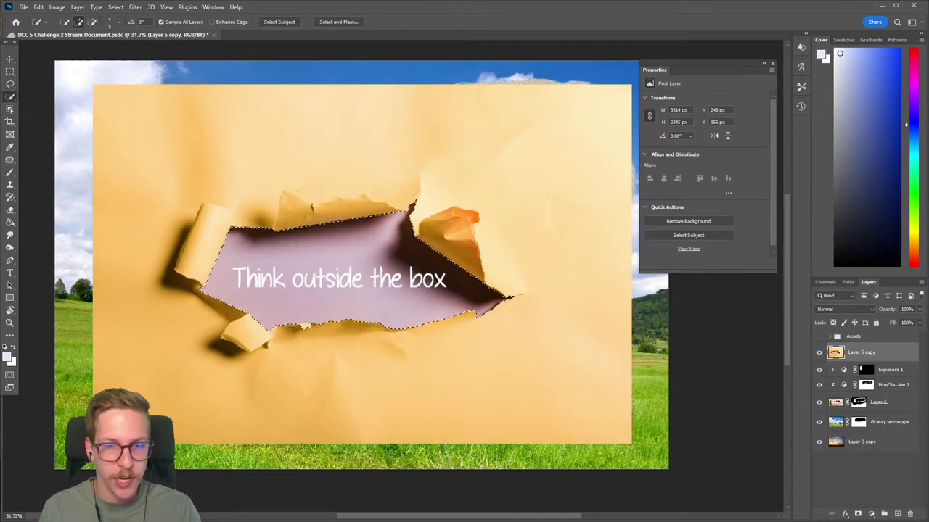
With the purple opening selected by Quick Selection, invert the selection and add it as a mask on the Layer 5 copy.
{"action": "right_click", "coordinate": [10, 97]}
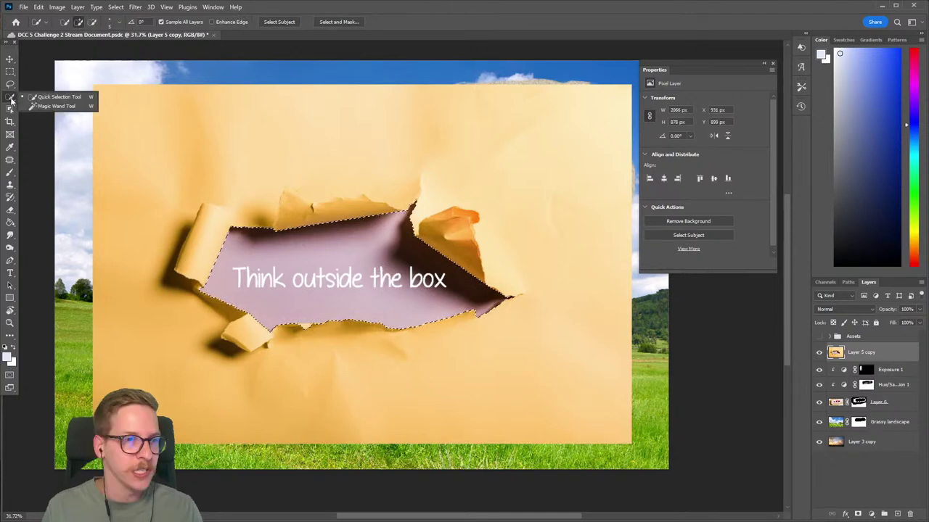
{"action": "left_click", "coordinate": [11, 100]}
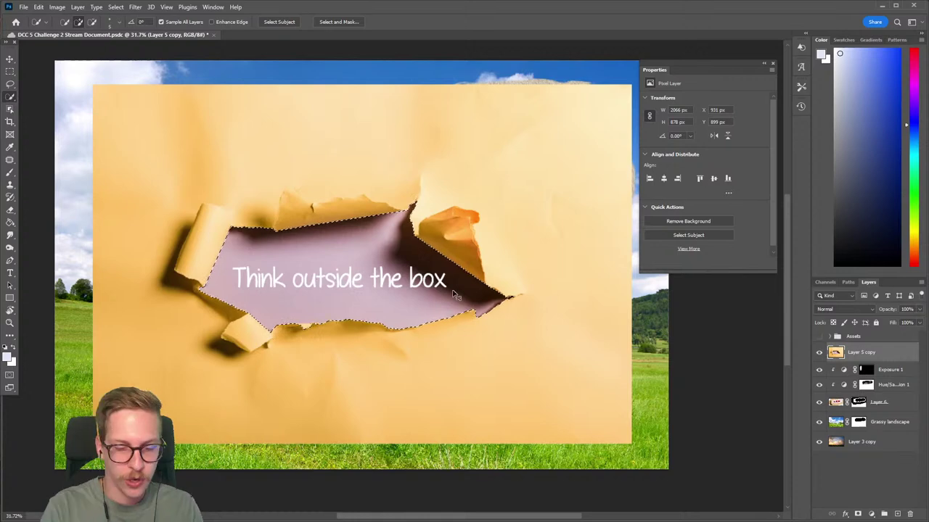
{"action": "key", "text": "ctrl+shift+i"}
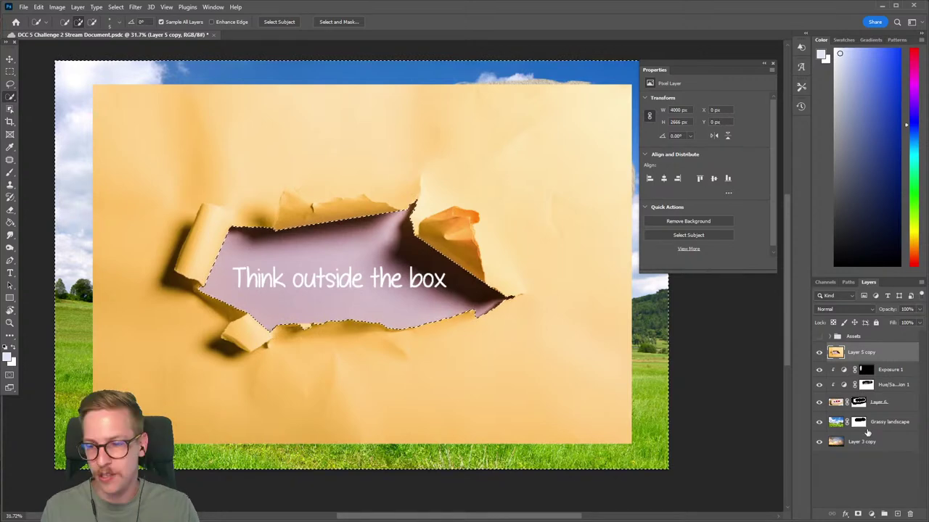
{"action": "left_click", "coordinate": [857, 513]}
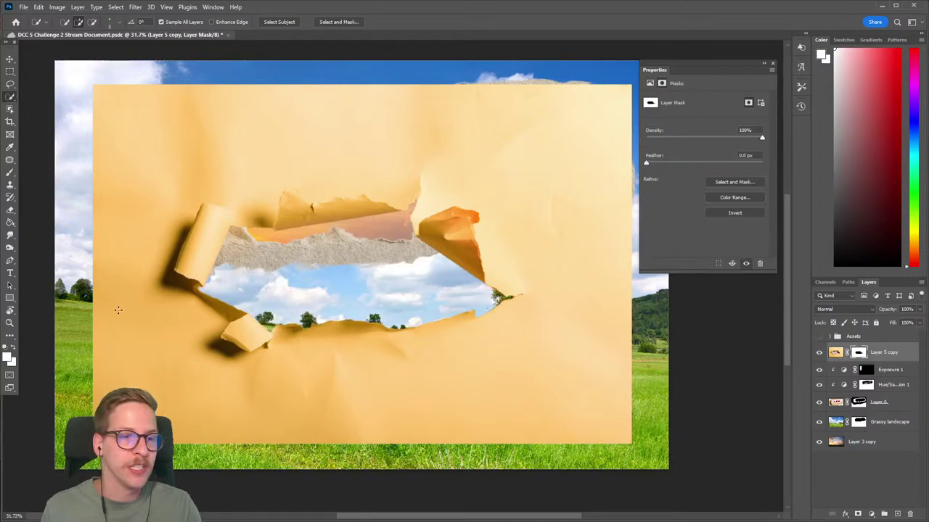
Try hiding the yellow paper around the left roll with a Quick Selection and black mask strokes, and delete the Layer 5 copy.
{"action": "mouse_move", "coordinate": [165, 234]}
{"action": "left_mouse_down"}
{"action": "mouse_move", "coordinate": [201, 208]}
{"action": "mouse_move", "coordinate": [149, 272]}
{"action": "mouse_move", "coordinate": [135, 317]}
{"action": "mouse_move", "coordinate": [158, 303]}
{"action": "mouse_move", "coordinate": [217, 368]}
{"action": "mouse_move", "coordinate": [226, 360]}
{"action": "mouse_move", "coordinate": [268, 356]}
{"action": "left_mouse_up"}
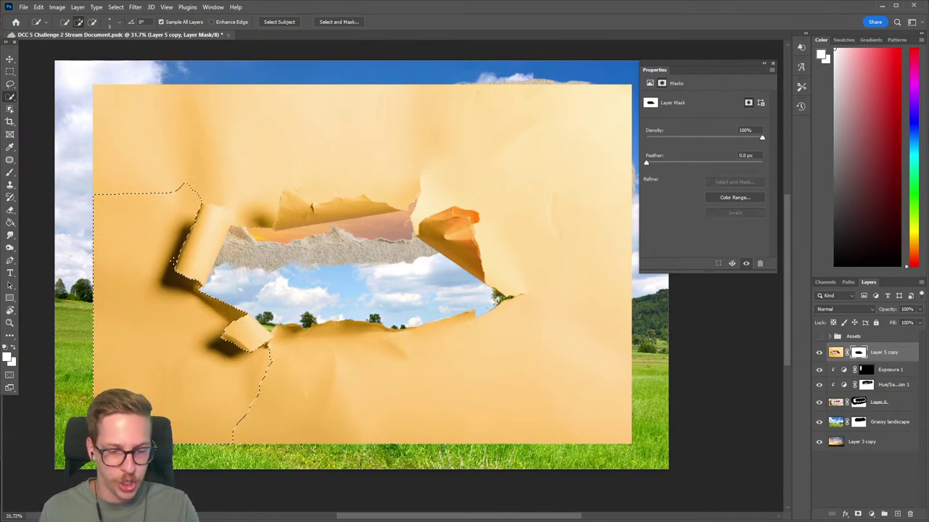
{"action": "key", "text": "b"}
{"action": "right_click", "coordinate": [161, 236]}
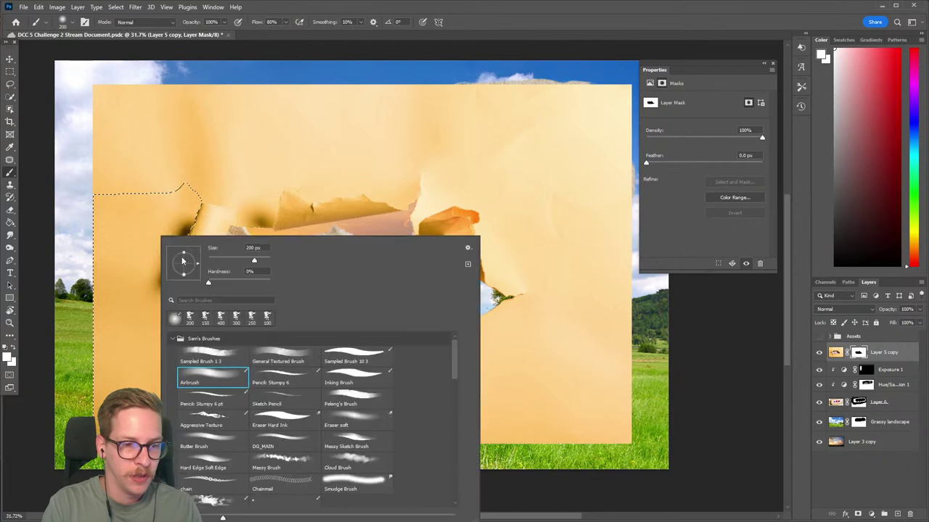
{"action": "left_click_drag", "start_coordinate": [858, 219], "coordinate": [834, 266]}
{"action": "key", "text": "bracketright"}
{"action": "key", "text": "bracketright"}
{"action": "key", "text": "bracketright"}
{"action": "left_click_drag", "start_coordinate": [151, 241], "coordinate": [157, 278]}
{"action": "mouse_move", "coordinate": [171, 234]}
{"action": "left_mouse_down"}
{"action": "mouse_move", "coordinate": [173, 300]}
{"action": "mouse_move", "coordinate": [192, 217]}
{"action": "mouse_move", "coordinate": [142, 247]}
{"action": "mouse_move", "coordinate": [174, 312]}
{"action": "mouse_move", "coordinate": [215, 341]}
{"action": "mouse_move", "coordinate": [221, 330]}
{"action": "mouse_move", "coordinate": [242, 354]}
{"action": "mouse_move", "coordinate": [247, 342]}
{"action": "mouse_move", "coordinate": [189, 335]}
{"action": "mouse_move", "coordinate": [120, 232]}
{"action": "mouse_move", "coordinate": [103, 321]}
{"action": "mouse_move", "coordinate": [148, 288]}
{"action": "mouse_move", "coordinate": [218, 392]}
{"action": "mouse_move", "coordinate": [138, 279]}
{"action": "mouse_move", "coordinate": [167, 330]}
{"action": "mouse_move", "coordinate": [258, 384]}
{"action": "mouse_move", "coordinate": [321, 356]}
{"action": "mouse_move", "coordinate": [425, 363]}
{"action": "mouse_move", "coordinate": [537, 346]}
{"action": "mouse_move", "coordinate": [302, 392]}
{"action": "mouse_move", "coordinate": [287, 373]}
{"action": "mouse_move", "coordinate": [428, 359]}
{"action": "mouse_move", "coordinate": [225, 427]}
{"action": "left_mouse_up"}
{"action": "key", "text": "ctrl+d"}
{"action": "mouse_move", "coordinate": [115, 385]}
{"action": "left_mouse_down"}
{"action": "mouse_move", "coordinate": [102, 215]}
{"action": "mouse_move", "coordinate": [145, 155]}
{"action": "mouse_move", "coordinate": [174, 143]}
{"action": "left_mouse_up"}
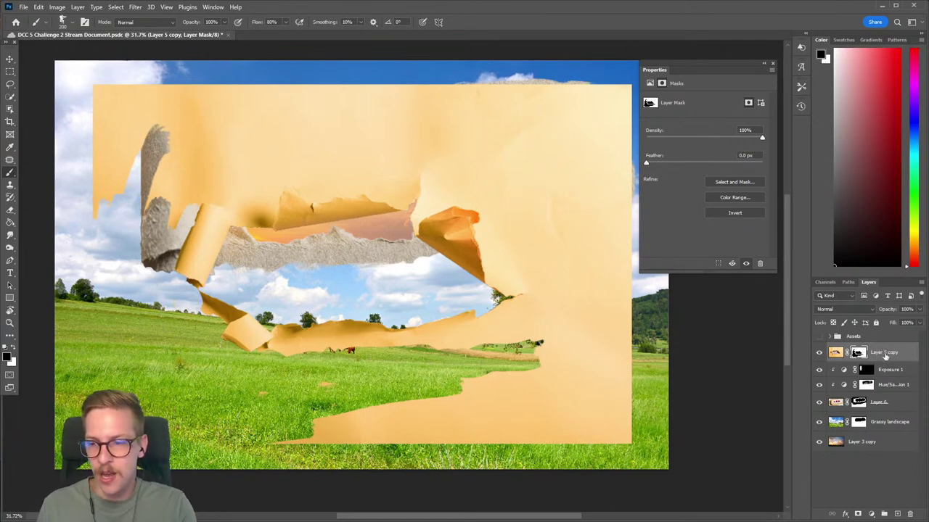
{"action": "left_click", "coordinate": [884, 353]}
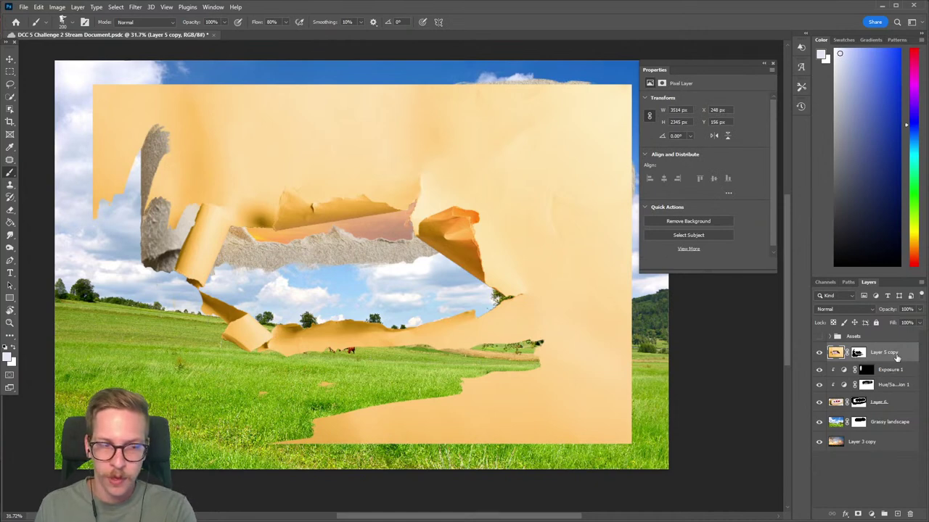
{"action": "key", "text": "Delete"}
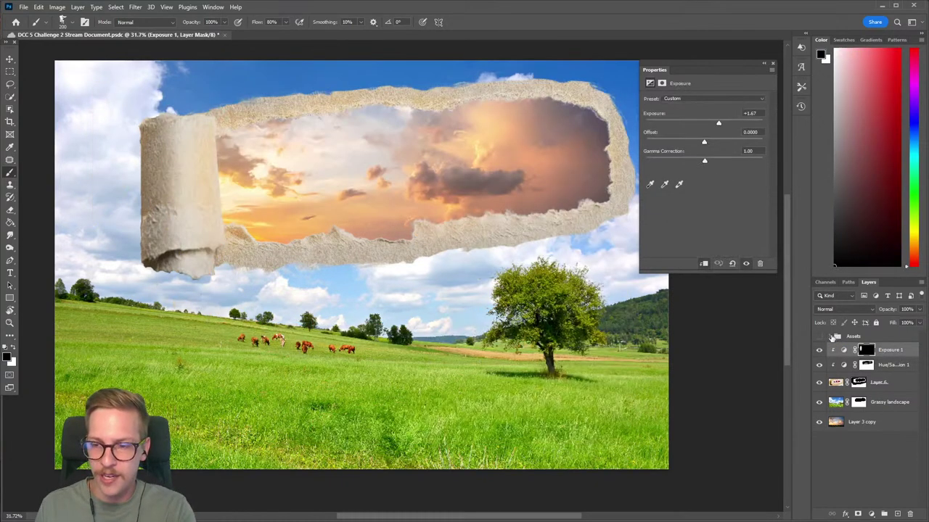
Duplicate the Tear 2 layer, move the copy out of the Assets group to just above Exposure 1, and hide the group.
{"action": "left_click", "coordinate": [831, 337]}
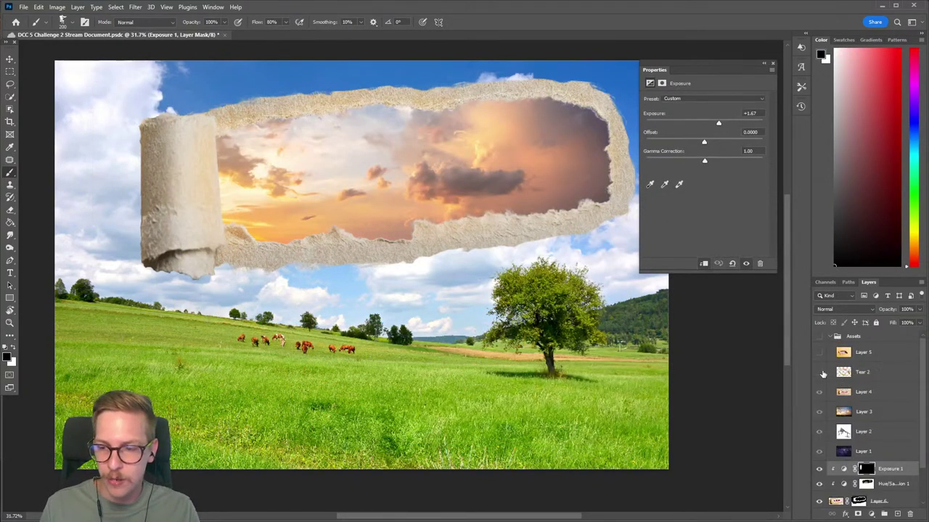
{"action": "left_click", "coordinate": [819, 373]}
{"action": "left_click", "coordinate": [870, 374]}
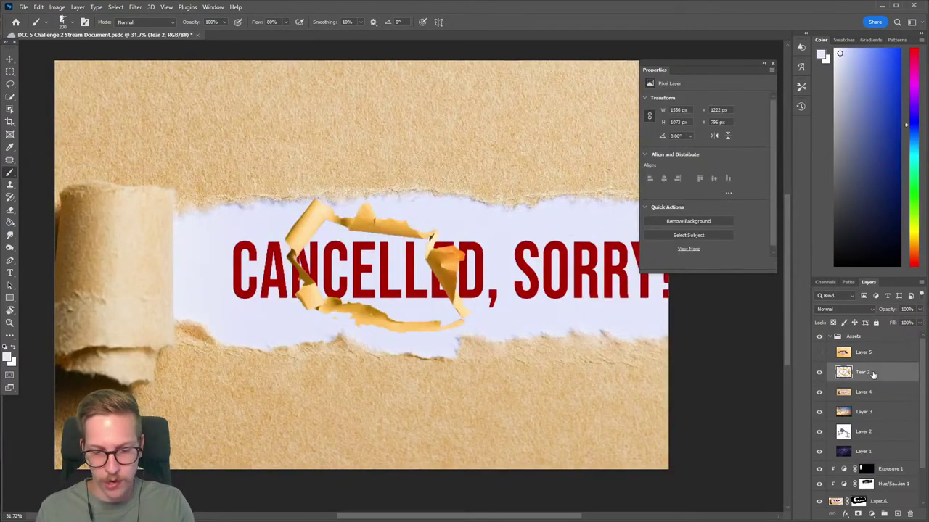
{"action": "key", "text": "ctrl+j"}
{"action": "left_click_drag", "start_coordinate": [873, 374], "coordinate": [875, 477]}
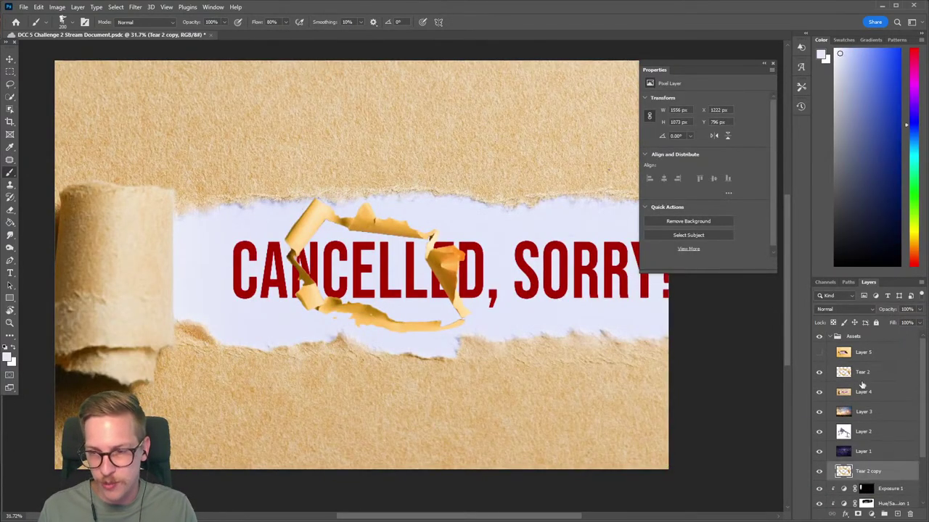
{"action": "left_click", "coordinate": [832, 338]}
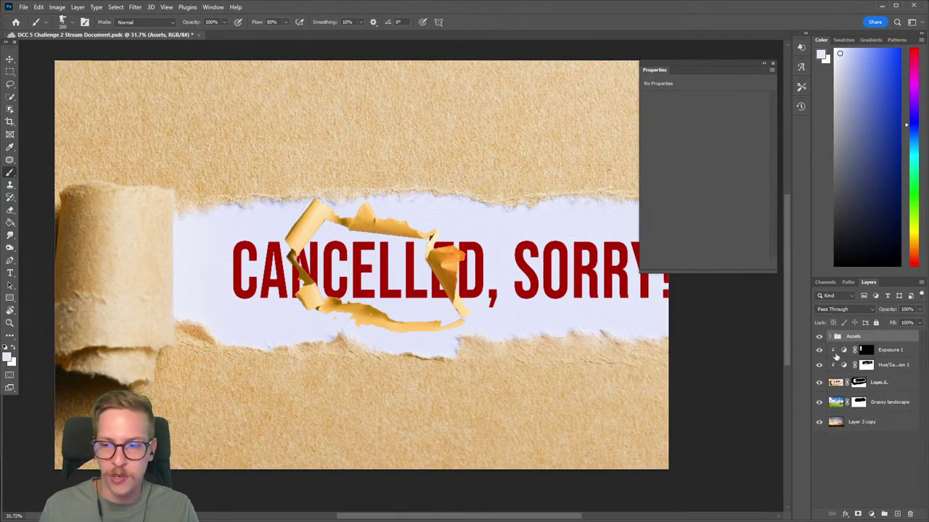
{"action": "left_click", "coordinate": [832, 337]}
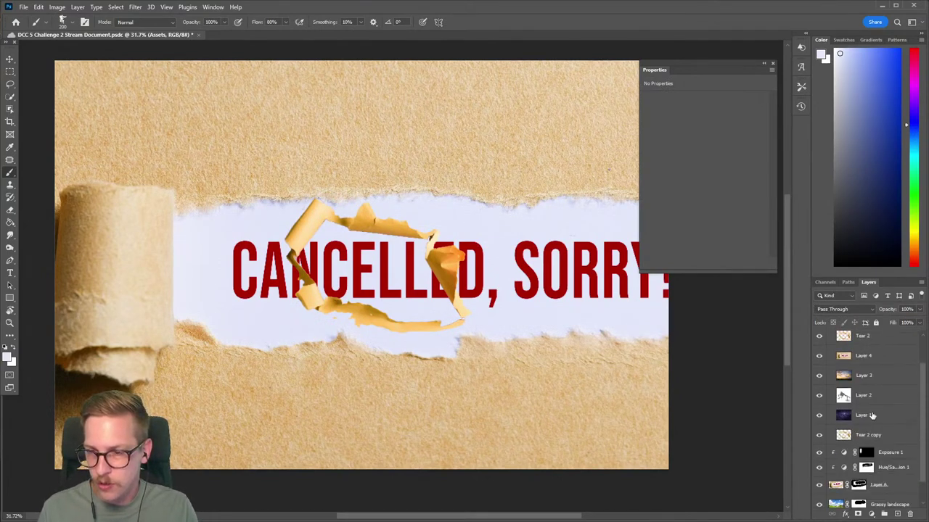
{"action": "left_click_drag", "start_coordinate": [877, 446], "coordinate": [874, 448]}
{"action": "scroll", "coordinate": [863, 403], "scroll_direction": "up", "scroll_amount": 2}
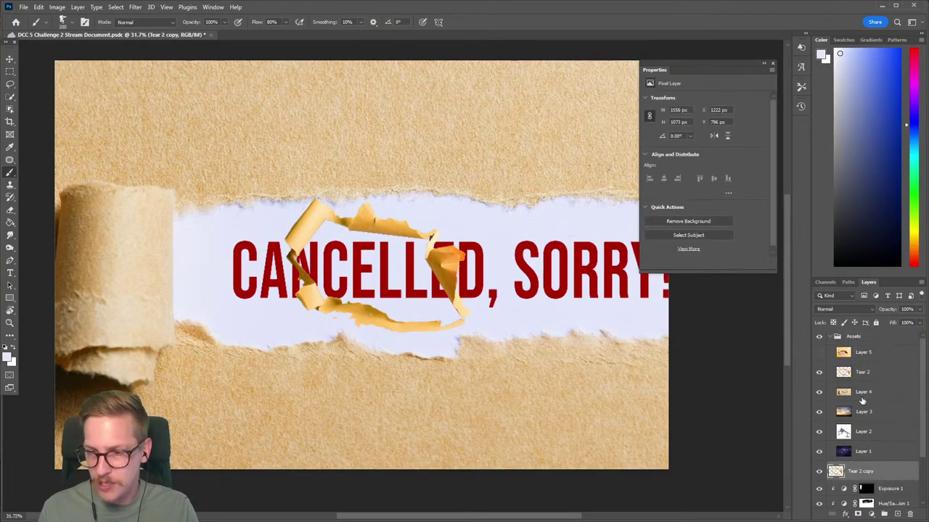
{"action": "left_click", "coordinate": [830, 337]}
{"action": "left_click", "coordinate": [819, 337]}
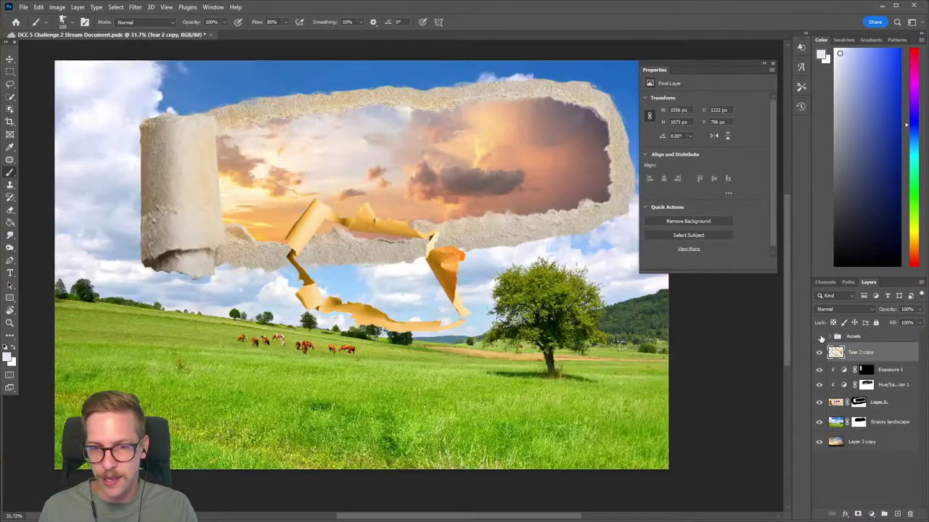
Move the Tear 2 copy over the right half of the sunset opening and place its layer directly beneath Layer 6.
{"action": "left_click_drag", "start_coordinate": [530, 300], "coordinate": [506, 323]}
{"action": "scroll", "coordinate": [328, 314], "scroll_direction": "up", "scroll_amount": 4}
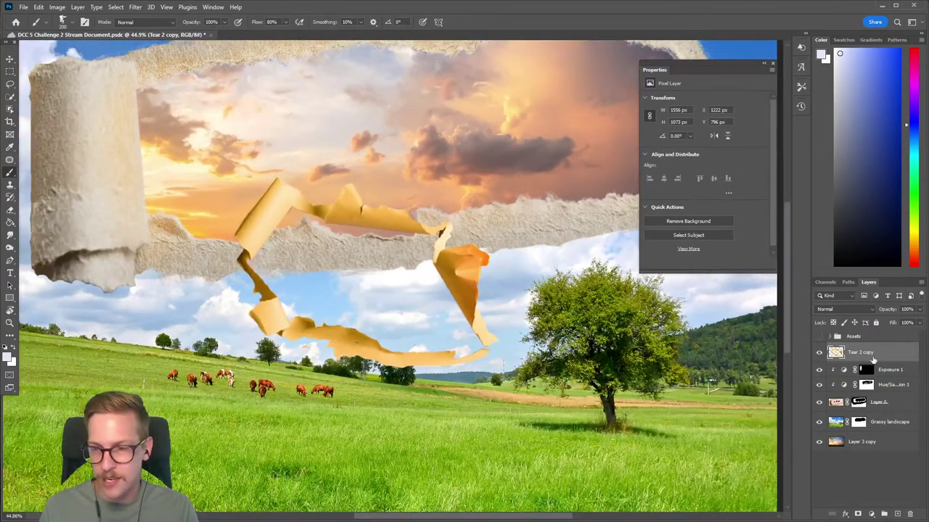
{"action": "key", "text": "v"}
{"action": "left_click_drag", "start_coordinate": [468, 275], "coordinate": [573, 161]}
{"action": "scroll", "coordinate": [506, 194], "scroll_direction": "down", "scroll_amount": 2}
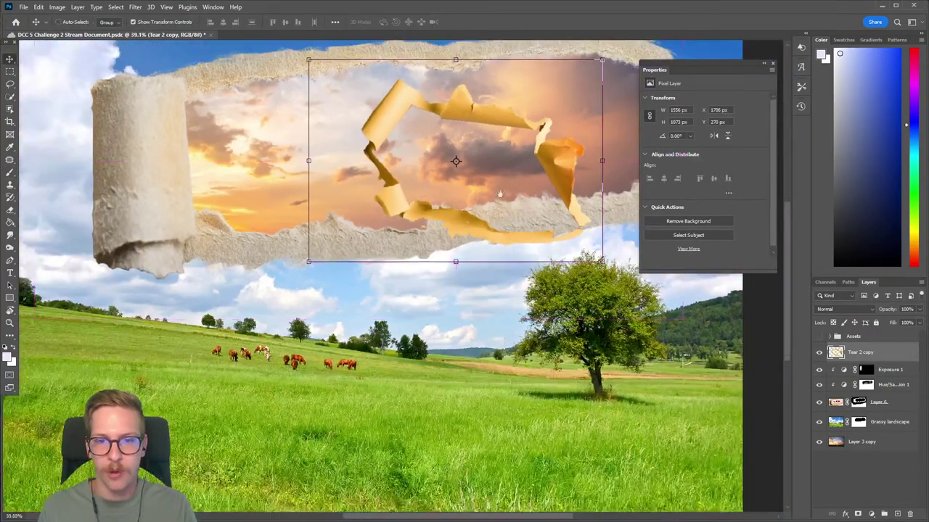
{"action": "left_click_drag", "start_coordinate": [505, 194], "coordinate": [412, 248]}
{"action": "left_click_drag", "start_coordinate": [455, 219], "coordinate": [507, 190]}
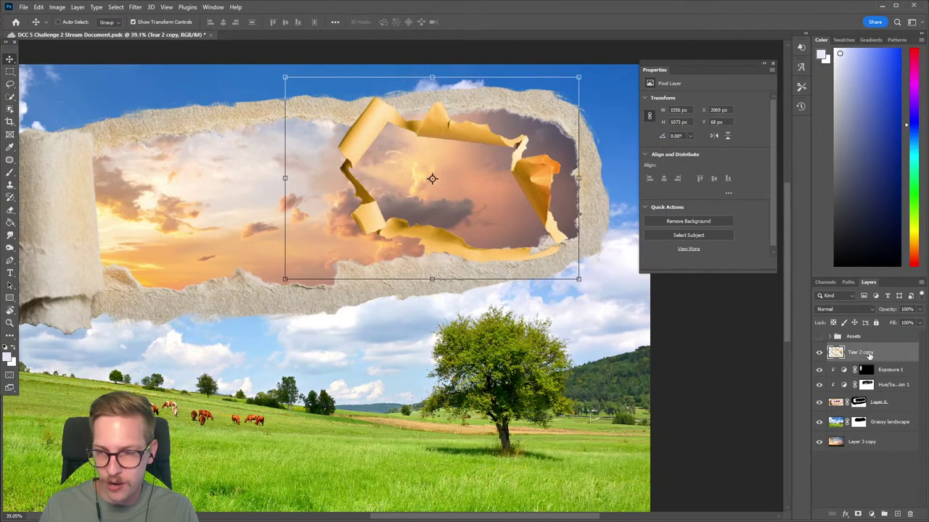
{"action": "left_click_drag", "start_coordinate": [869, 354], "coordinate": [871, 413]}
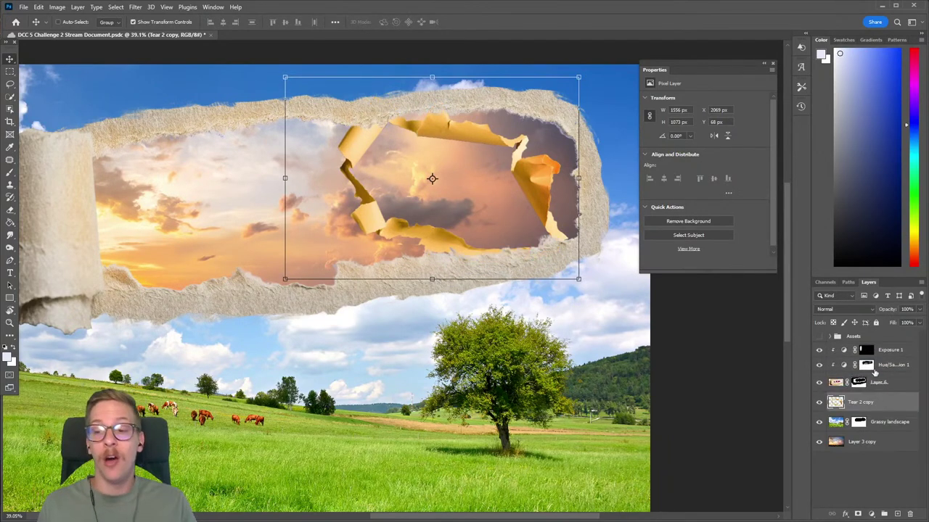
Rename Layer 6 as Tear 1 and the Tear 2 copy layer as Tear 2.
{"action": "double_click", "coordinate": [878, 383]}
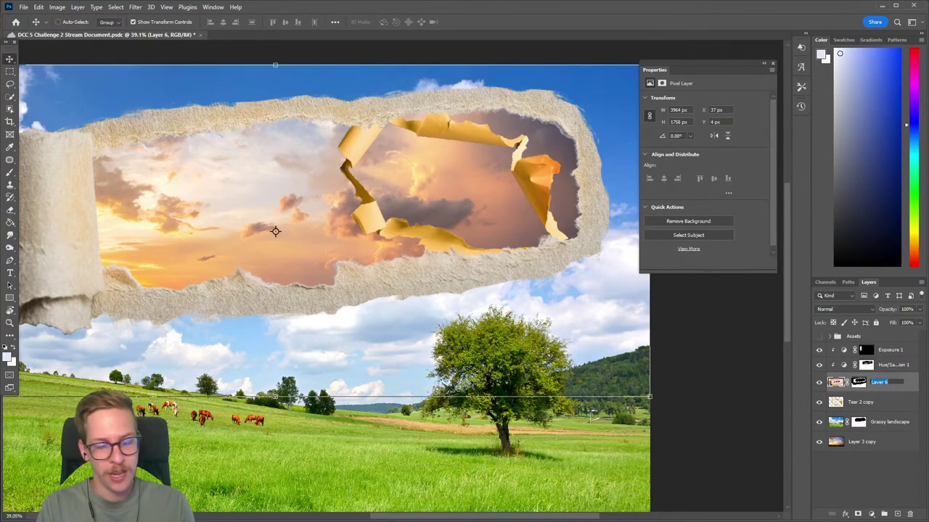
{"action": "type", "text": "T"}
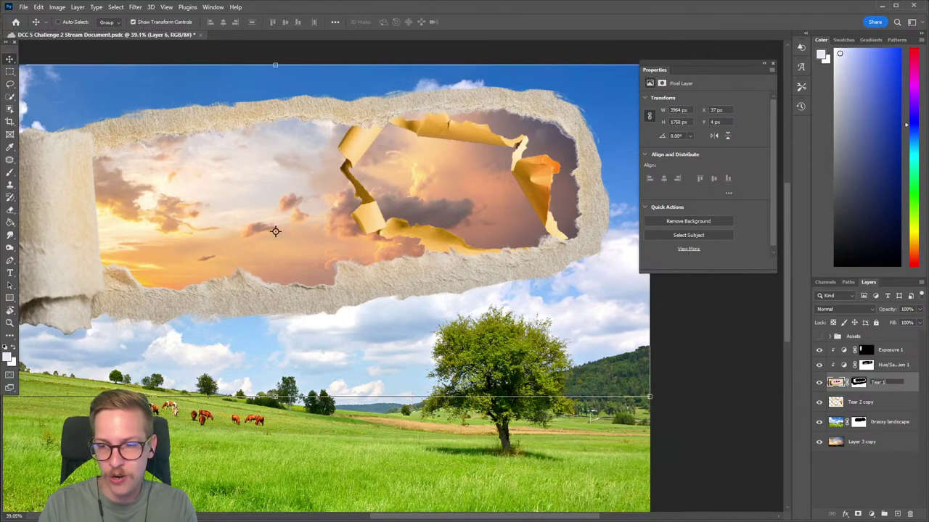
{"action": "type", "text": "ear 1"}
{"action": "key", "text": "Return"}
{"action": "double_click", "coordinate": [862, 402]}
{"action": "left_click", "coordinate": [879, 401]}
{"action": "key", "text": "BackSpace"}
{"action": "key", "text": "Return"}
Rename the Layer 3 copy layer as Sunset.
{"action": "left_click", "coordinate": [878, 426]}
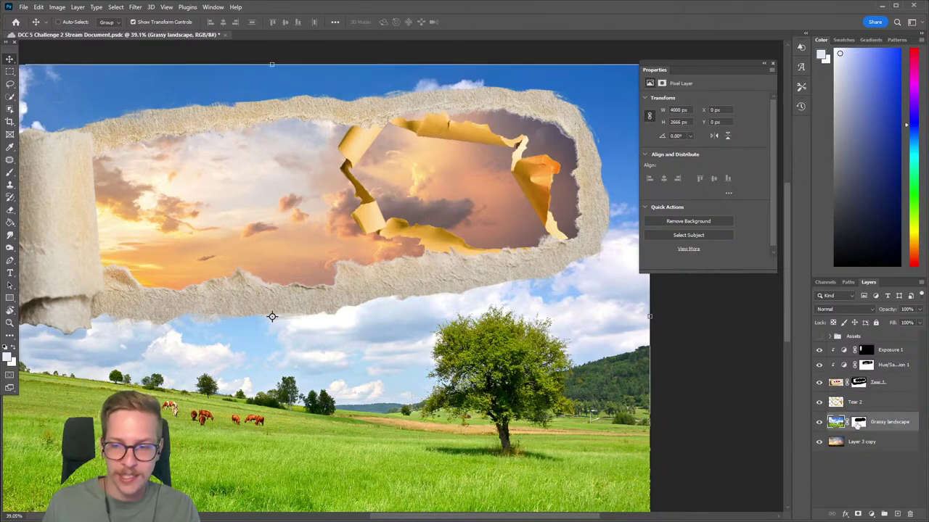
{"action": "double_click", "coordinate": [863, 443]}
{"action": "type", "text": "Sk"}
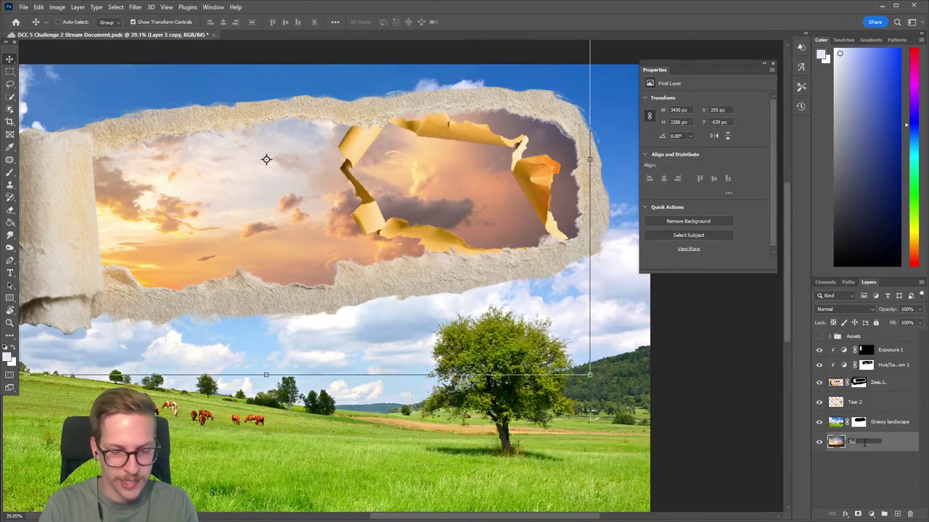
{"action": "key", "text": "Return"}
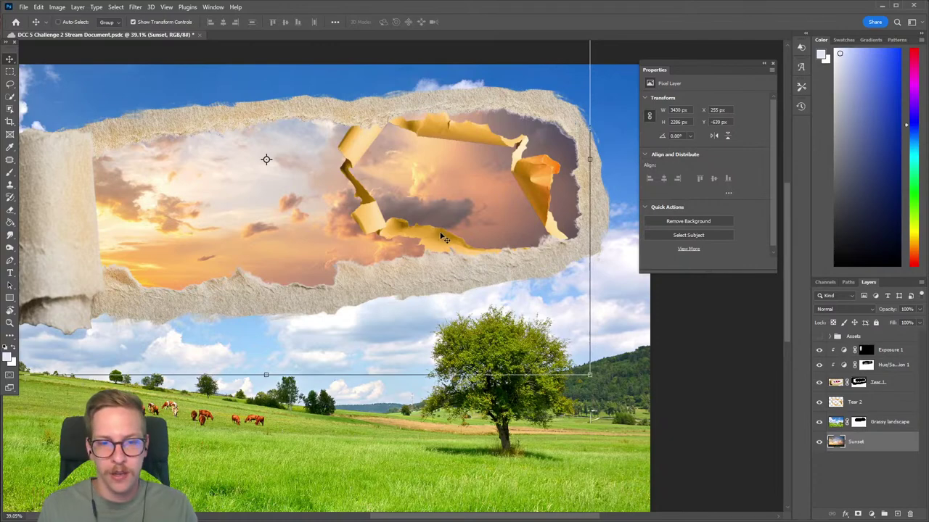
Scale the Tear 2 layer down slightly to 1515 by 1044 px and nudge it within the right half of the sunset opening.
{"action": "scroll", "coordinate": [455, 219], "scroll_direction": "up", "scroll_amount": 3}
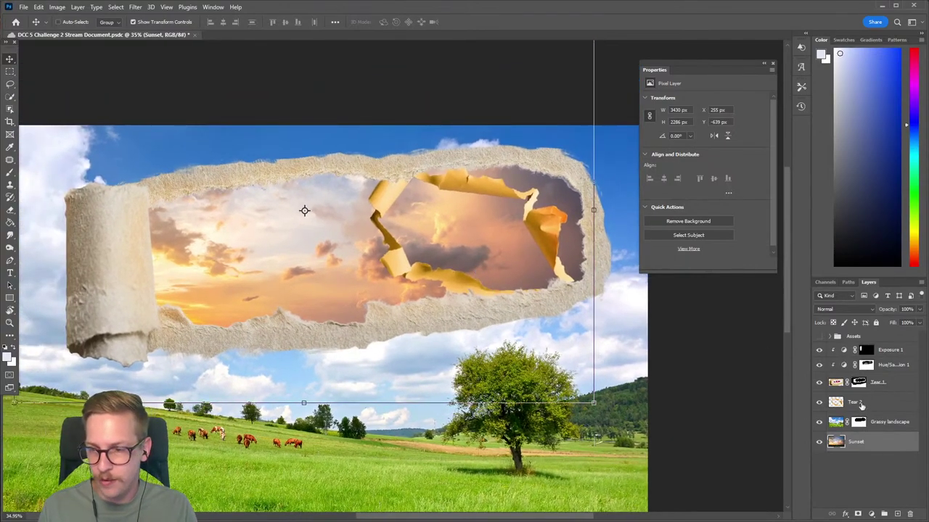
{"action": "left_click", "coordinate": [876, 408]}
{"action": "left_click_drag", "start_coordinate": [582, 138], "coordinate": [576, 141]}
{"action": "left_click_drag", "start_coordinate": [507, 175], "coordinate": [505, 173]}
{"action": "key", "text": "Return"}
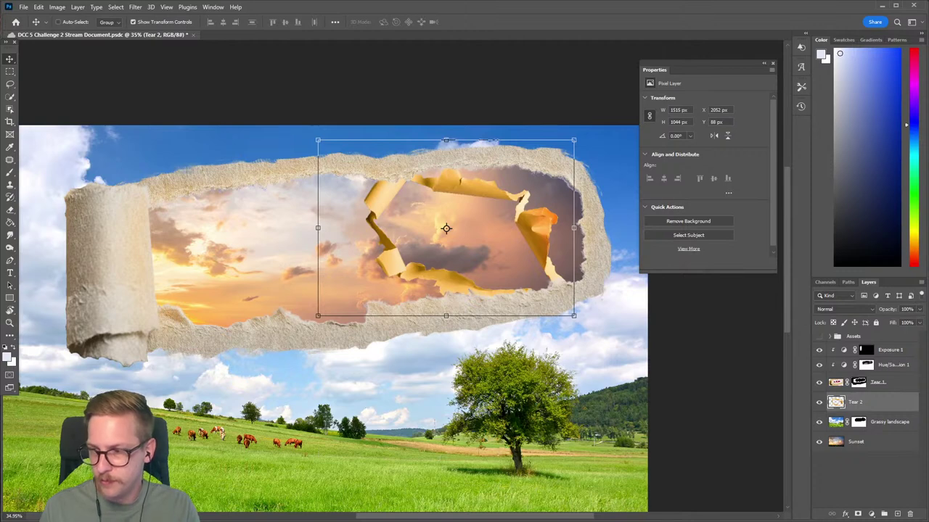
Select the sky area inside the Tear 2 opening with the Quick Selection tool.
{"action": "key", "text": "w"}
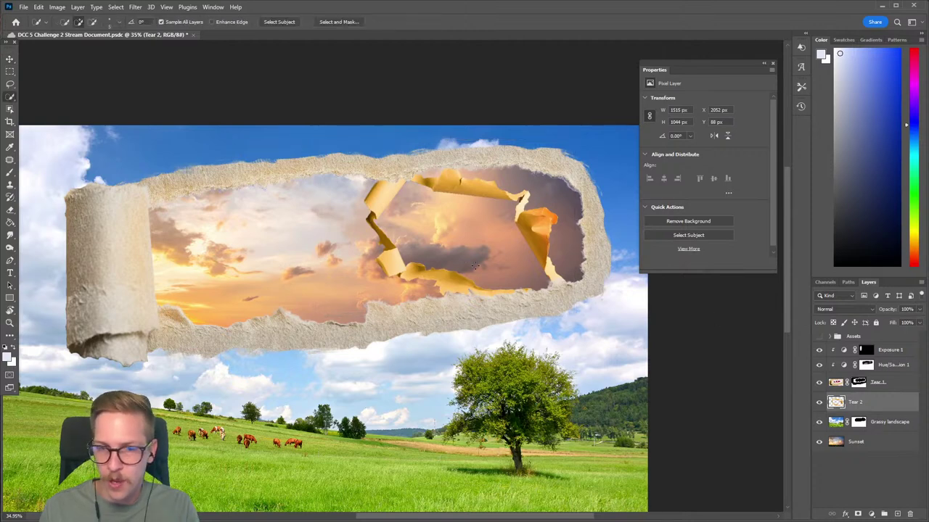
{"action": "left_click", "coordinate": [819, 402]}
{"action": "left_click", "coordinate": [819, 402]}
{"action": "scroll", "coordinate": [465, 256], "scroll_direction": "up", "scroll_amount": 1}
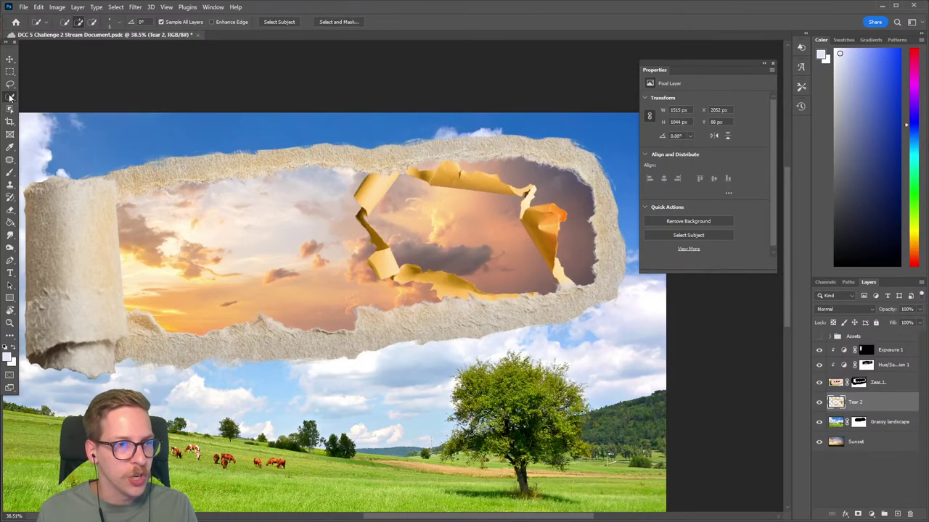
{"action": "mouse_move", "coordinate": [485, 232]}
{"action": "left_mouse_down"}
{"action": "mouse_move", "coordinate": [443, 218]}
{"action": "mouse_move", "coordinate": [488, 270]}
{"action": "left_mouse_up"}
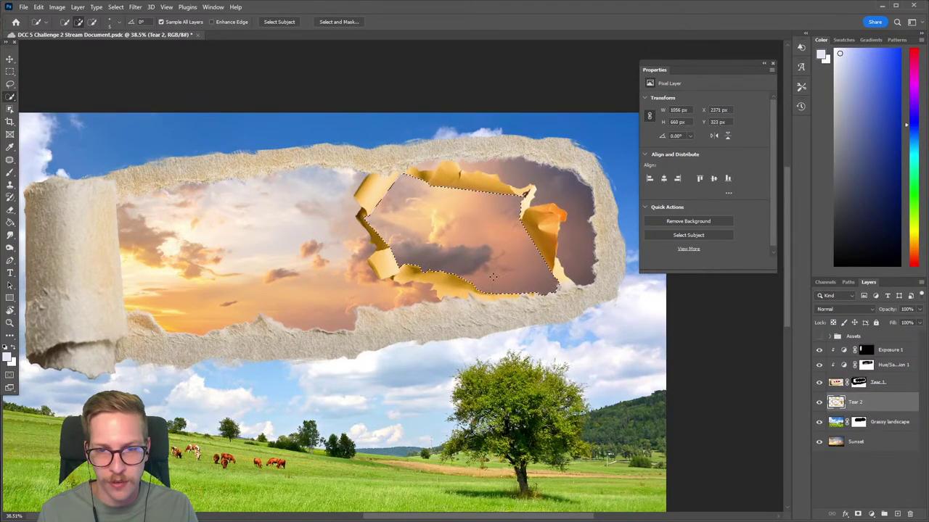
{"action": "scroll", "coordinate": [486, 254], "scroll_direction": "up", "scroll_amount": 1}
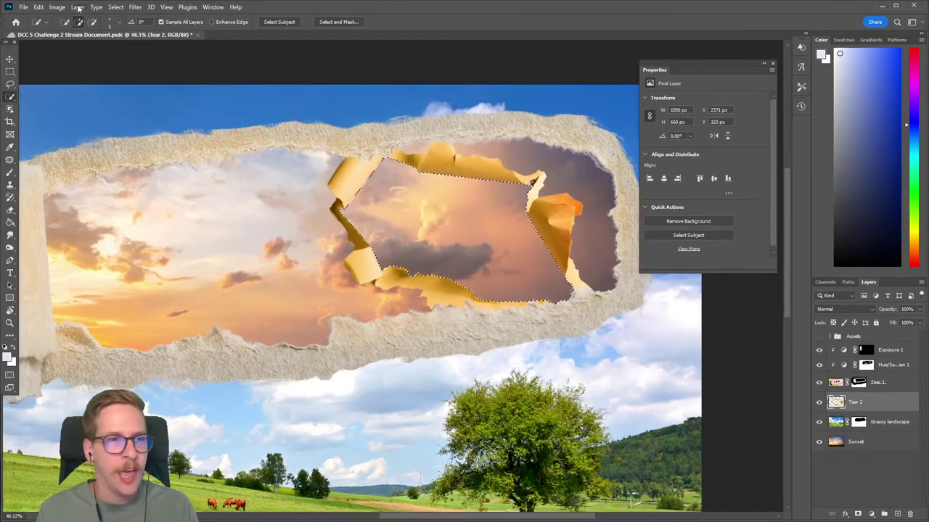
Expand the selection by 10 pixels and check that its edge overlaps the curled paper around the opening.
{"action": "left_click", "coordinate": [115, 7]}
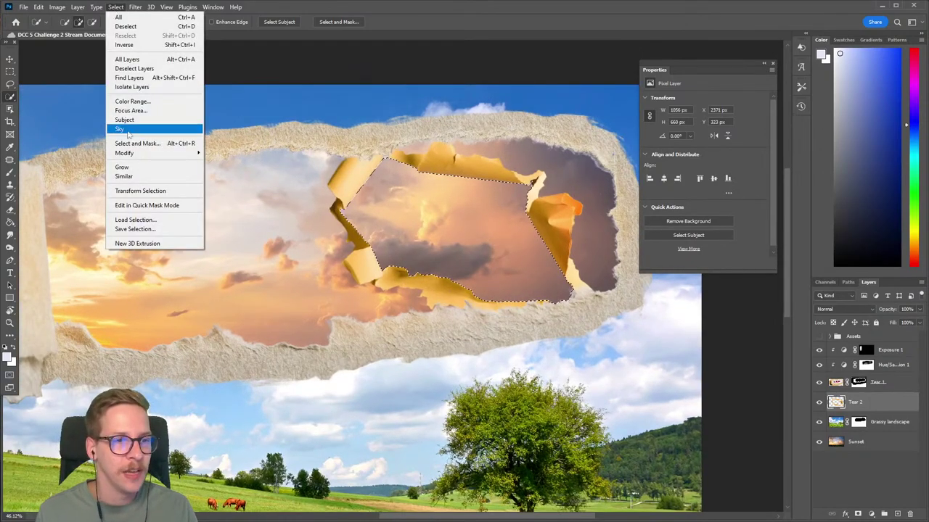
{"action": "mouse_move", "coordinate": [146, 154]}
{"action": "left_click", "coordinate": [243, 174]}
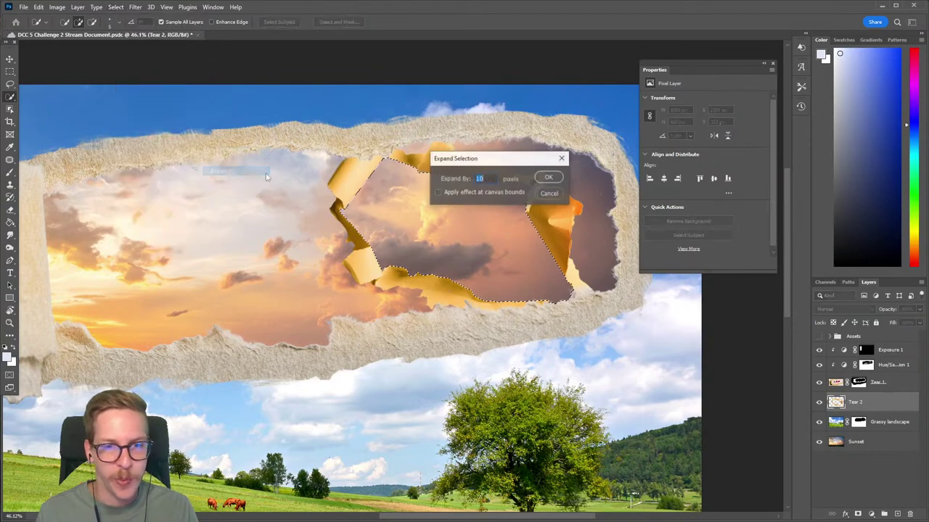
{"action": "left_click", "coordinate": [551, 181]}
{"action": "scroll", "coordinate": [446, 158], "scroll_direction": "up", "scroll_amount": 5}
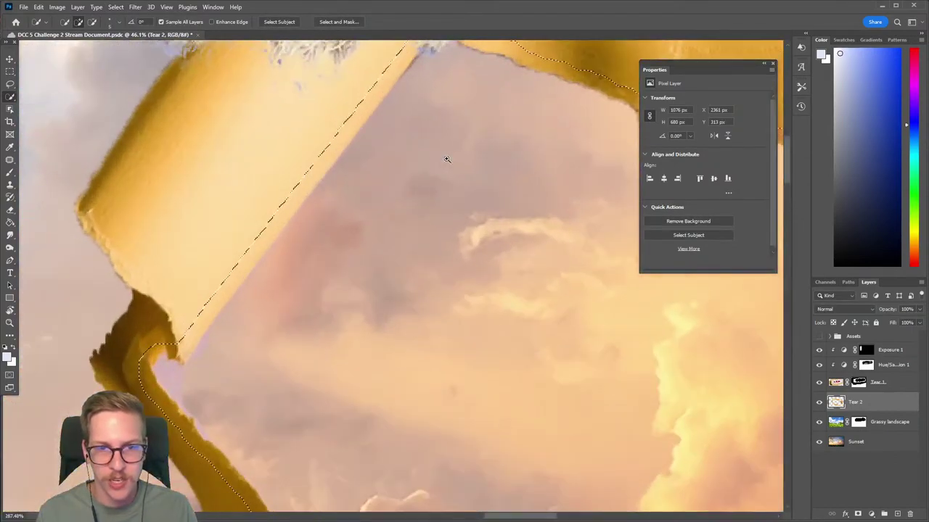
{"action": "scroll", "coordinate": [319, 337], "scroll_direction": "up", "scroll_amount": 3}
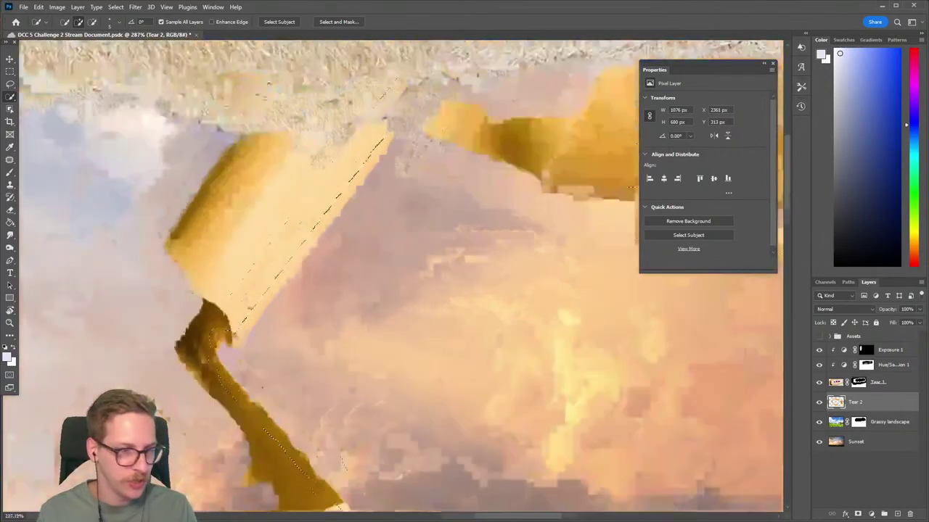
{"action": "scroll", "coordinate": [317, 337], "scroll_direction": "down", "scroll_amount": 8}
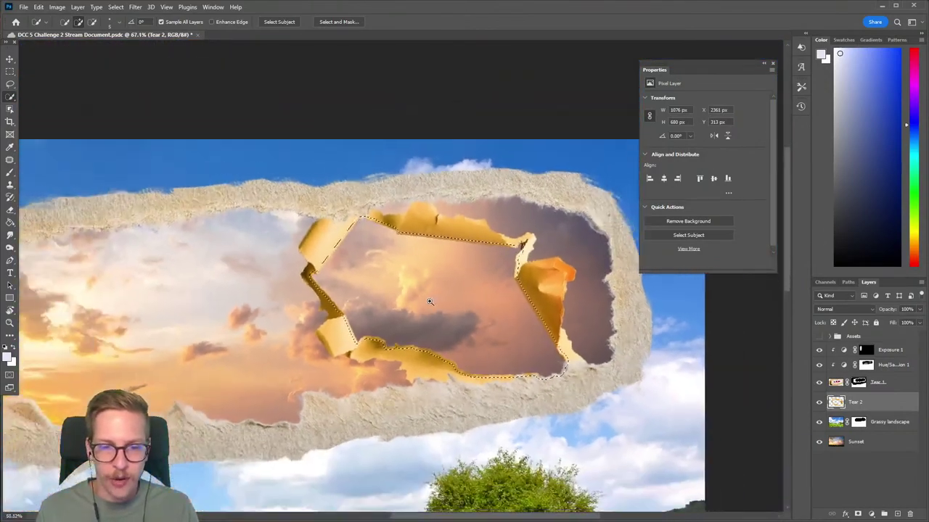
{"action": "scroll", "coordinate": [431, 301], "scroll_direction": "down", "scroll_amount": 2}
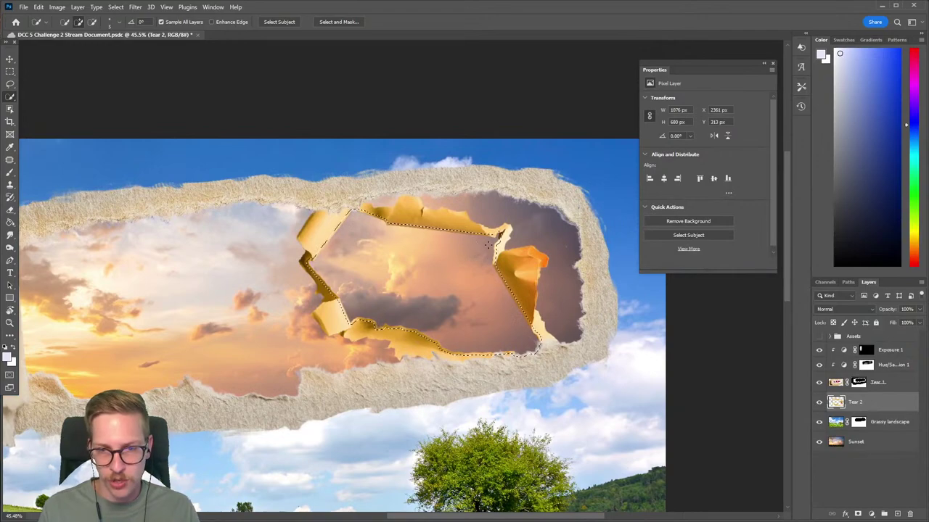
{"action": "scroll", "coordinate": [497, 243], "scroll_direction": "up", "scroll_amount": 5}
{"action": "scroll", "coordinate": [511, 252], "scroll_direction": "down", "scroll_amount": 5}
{"action": "scroll", "coordinate": [511, 251], "scroll_direction": "down", "scroll_amount": 1}
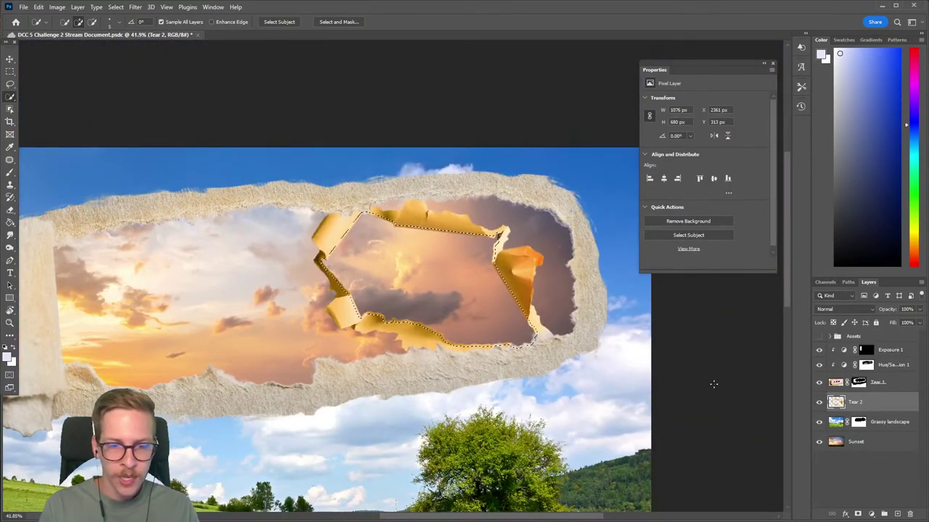
Invert the selection and add it as a layer mask on the Sunset layer, cutting out the area inside Tear 2.
{"action": "key", "text": "ctrl+a"}
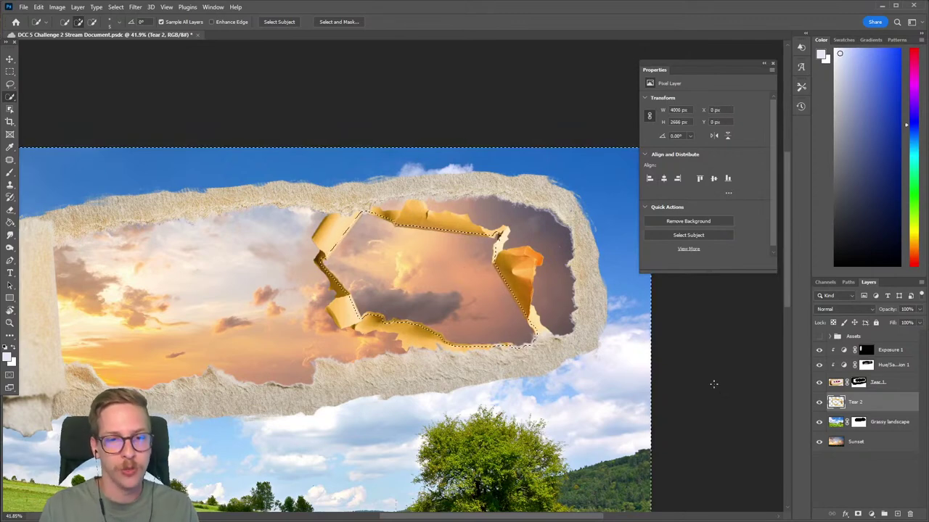
{"action": "left_click", "coordinate": [880, 444]}
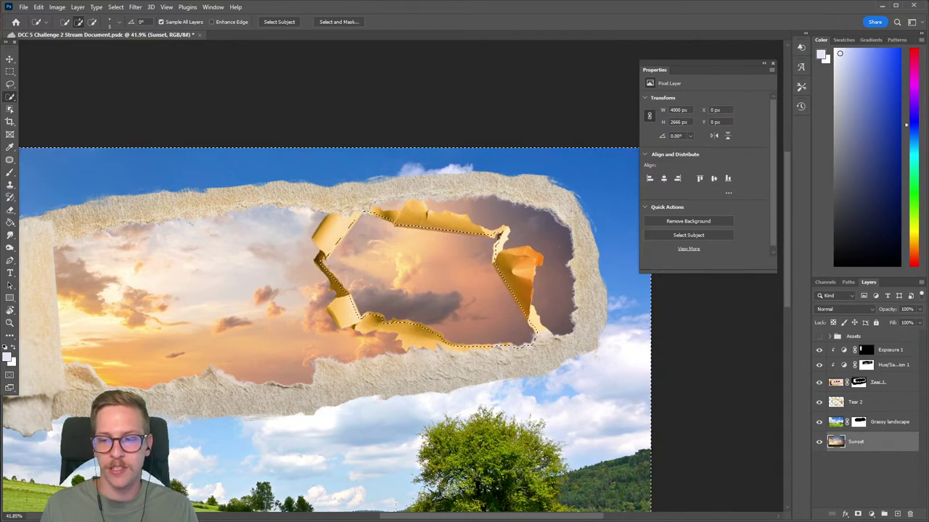
{"action": "left_click", "coordinate": [858, 513]}
{"action": "scroll", "coordinate": [596, 371], "scroll_direction": "down", "scroll_amount": 3}
{"action": "left_click_drag", "start_coordinate": [524, 380], "coordinate": [545, 315]}
{"action": "scroll", "coordinate": [544, 316], "scroll_direction": "down", "scroll_amount": 1}
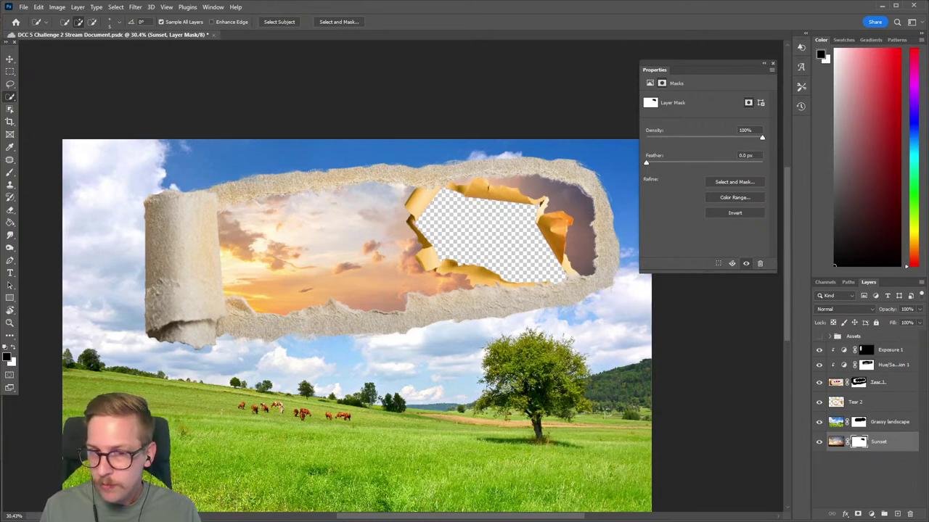
Add a Hue/Saturation adjustment layer above Tear 2 and clip it to that layer.
{"action": "left_click", "coordinate": [845, 405]}
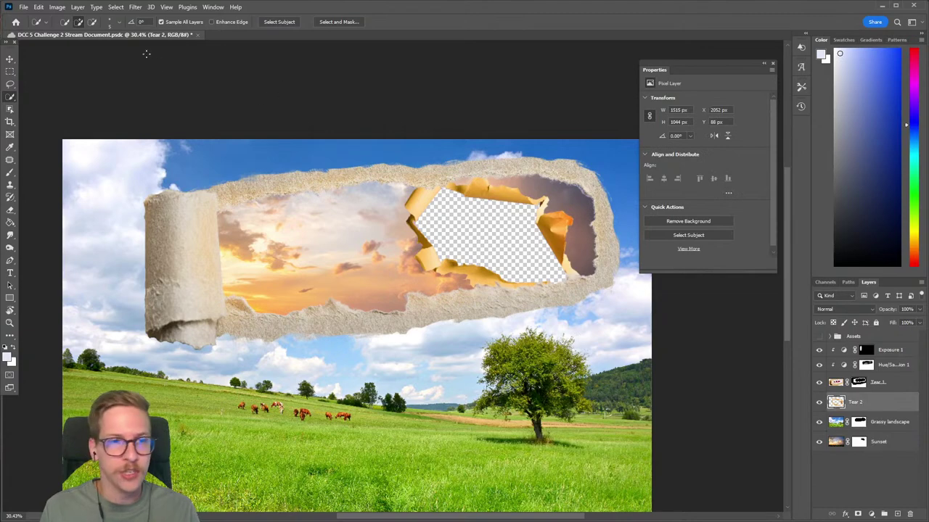
{"action": "scroll", "coordinate": [498, 243], "scroll_direction": "up", "scroll_amount": 3}
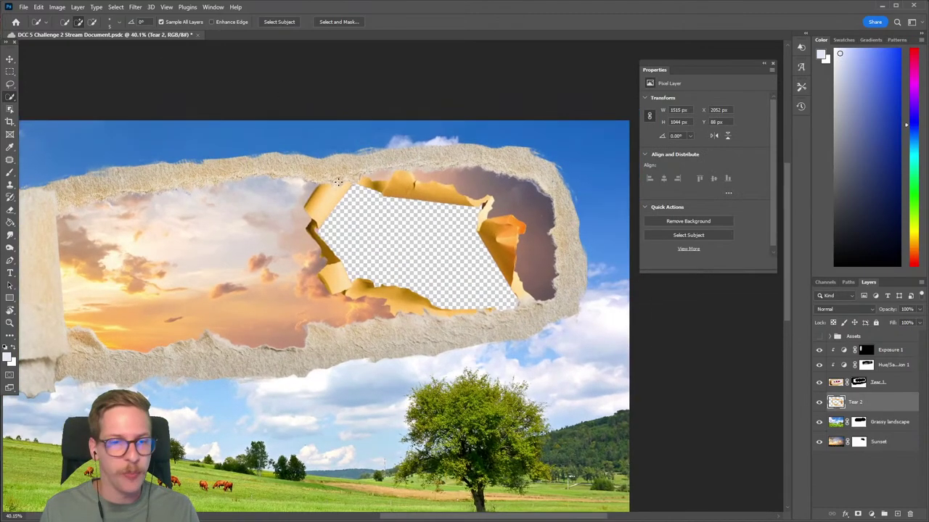
{"action": "left_click", "coordinate": [75, 7]}
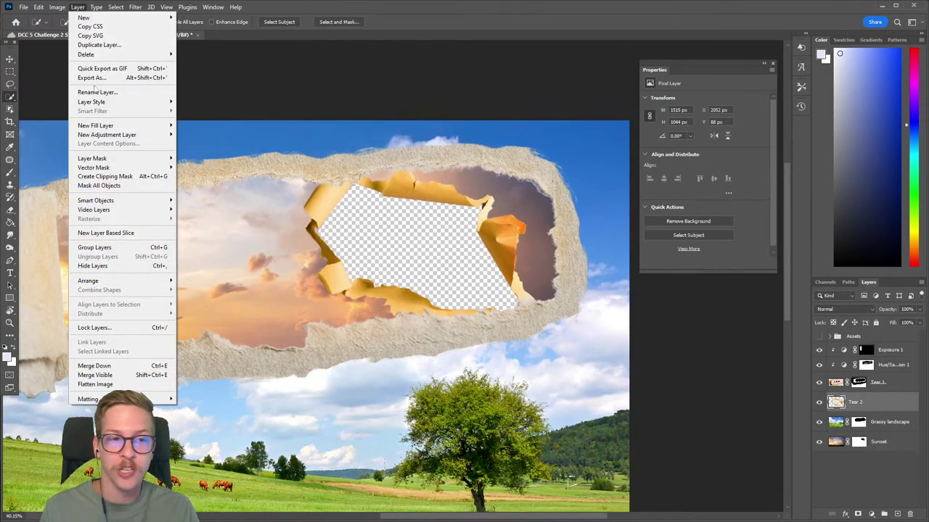
{"action": "mouse_move", "coordinate": [125, 135]}
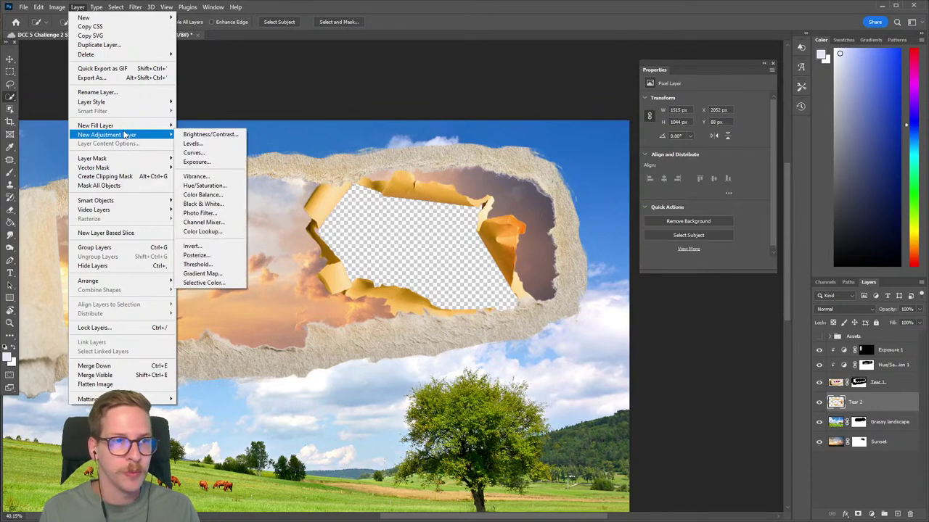
{"action": "left_click", "coordinate": [218, 186]}
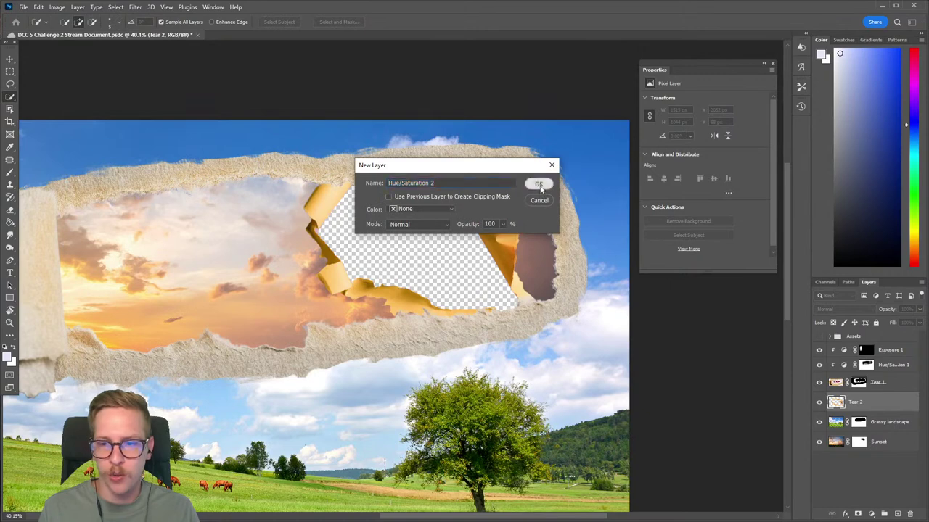
{"action": "left_click", "coordinate": [536, 184]}
{"action": "right_click", "coordinate": [904, 406]}
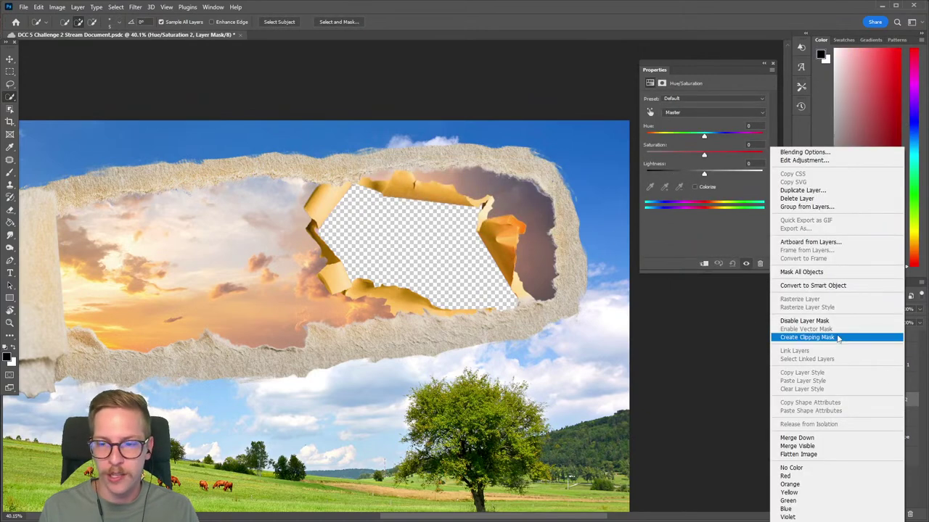
{"action": "left_click", "coordinate": [838, 338]}
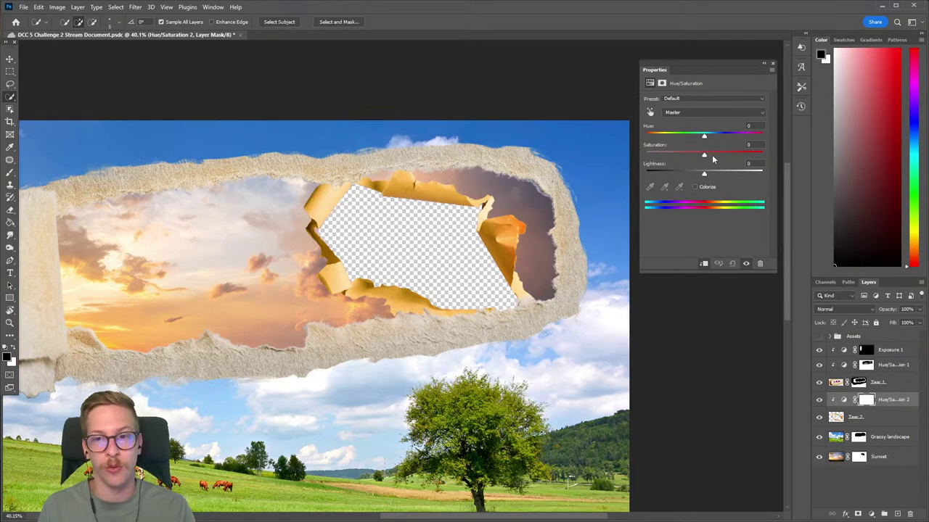
Set the clipped Hue/Saturation adjustment's saturation to -67 and save the document.
{"action": "left_click_drag", "start_coordinate": [704, 157], "coordinate": [683, 161]}
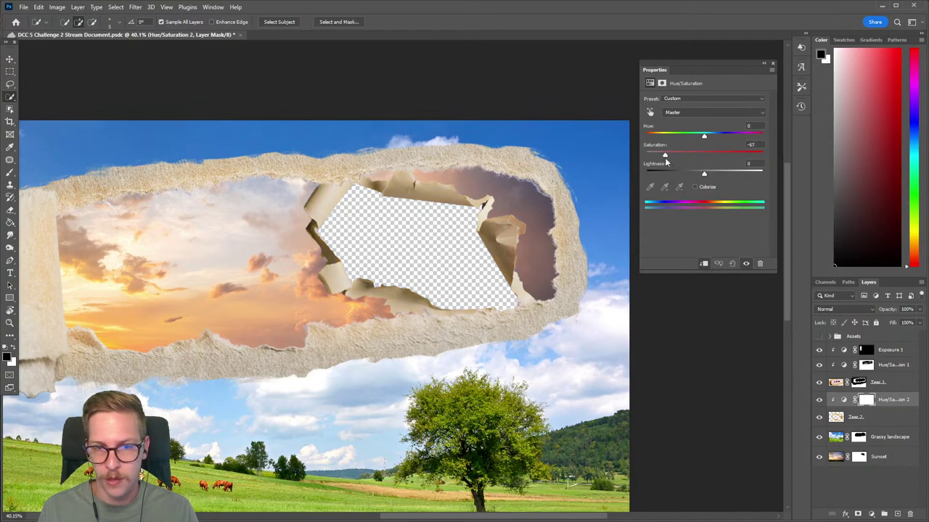
{"action": "left_click_drag", "start_coordinate": [351, 230], "coordinate": [396, 208]}
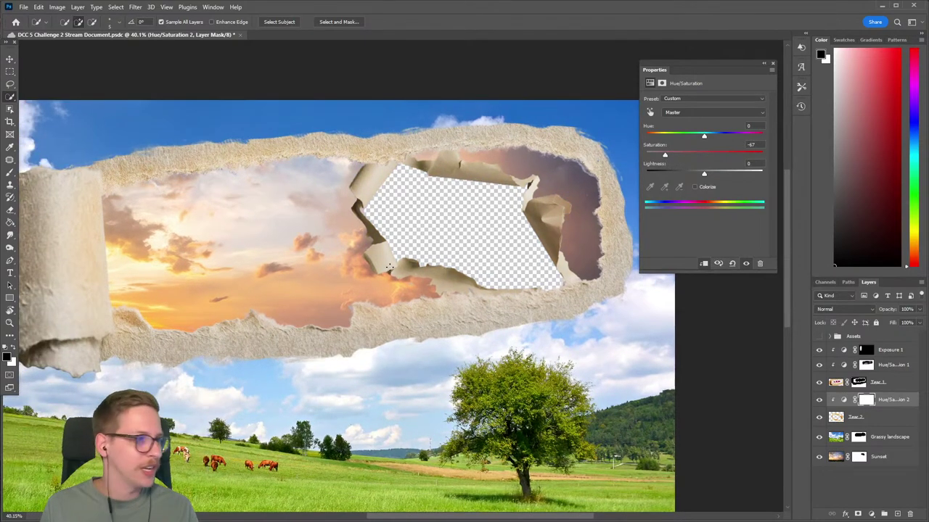
{"action": "key", "text": "ctrl+s"}
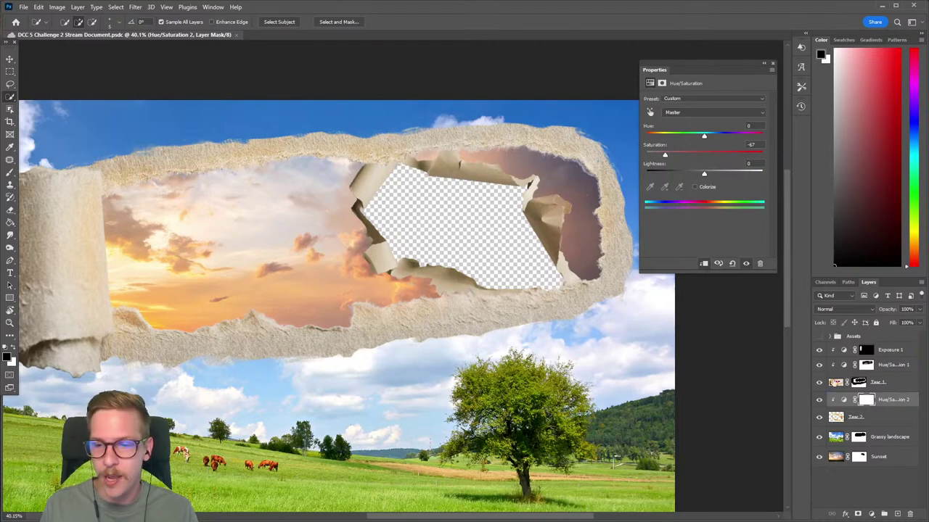
Duplicate the starry sky Layer 1, move the copy out of the Assets group to just above Exposure 1, and collapse the group.
{"action": "scroll", "coordinate": [534, 336], "scroll_direction": "down", "scroll_amount": 2}
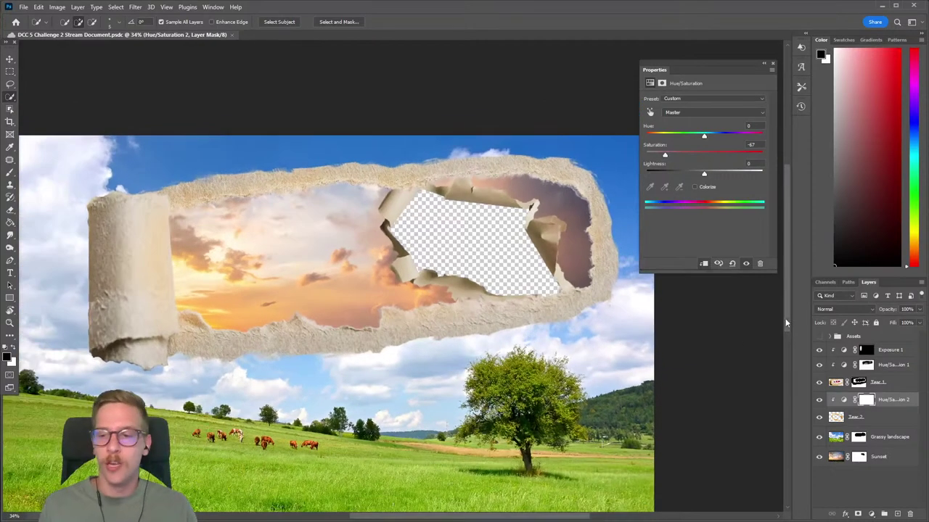
{"action": "left_click", "coordinate": [830, 337]}
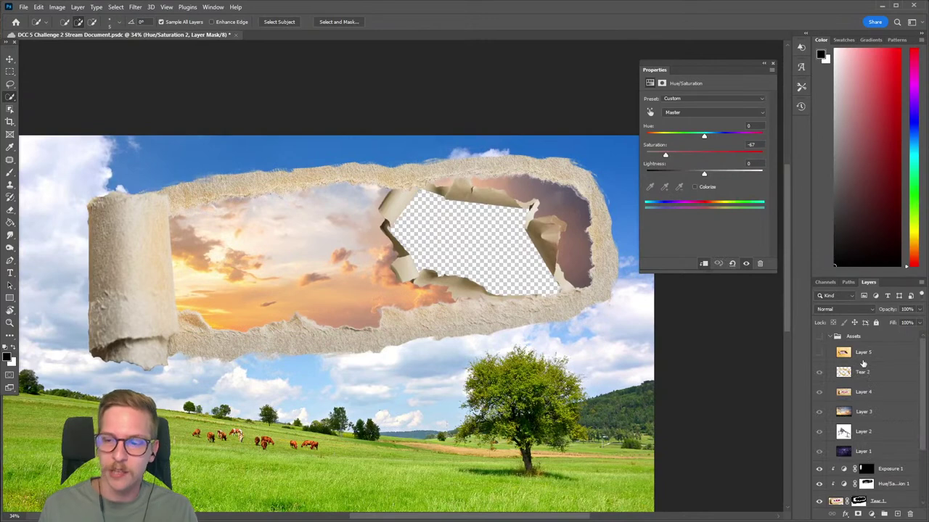
{"action": "left_click", "coordinate": [867, 453]}
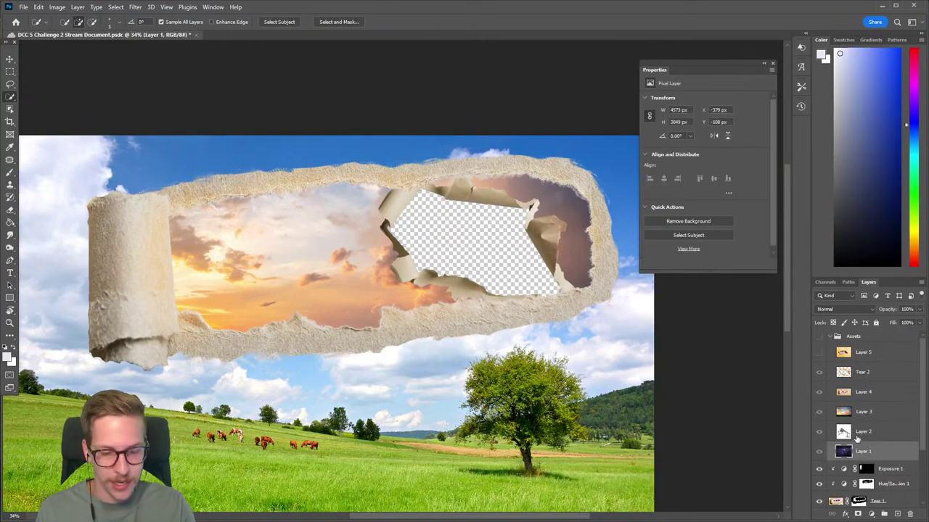
{"action": "key", "text": "ctrl+j"}
{"action": "scroll", "coordinate": [867, 420], "scroll_direction": "down", "scroll_amount": 2}
{"action": "left_click_drag", "start_coordinate": [878, 378], "coordinate": [882, 413]}
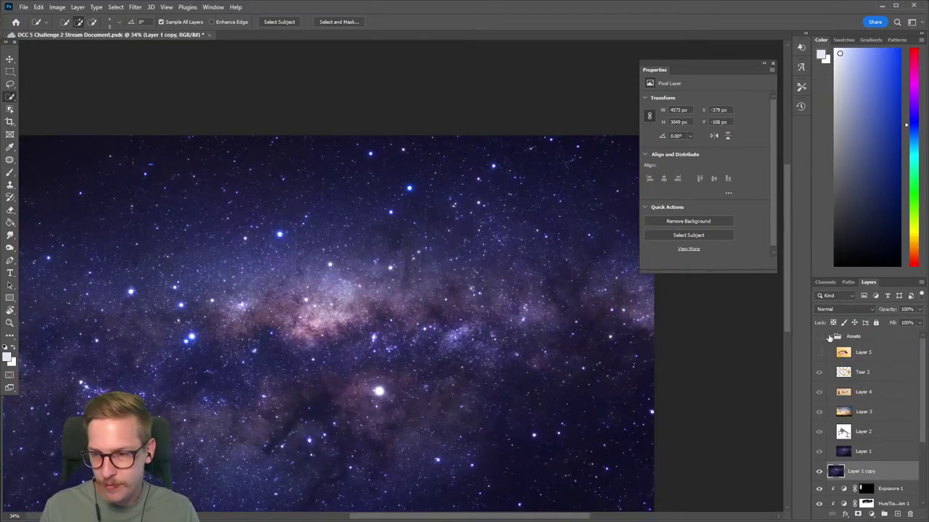
{"action": "left_click", "coordinate": [832, 336]}
Send the Layer 1 copy to the bottom of the layer stack, beneath Sunset, so the stars fill the inner tear.
{"action": "left_click", "coordinate": [819, 353]}
{"action": "left_click", "coordinate": [819, 352]}
{"action": "scroll", "coordinate": [518, 326], "scroll_direction": "down", "scroll_amount": 4}
{"action": "left_click_drag", "start_coordinate": [495, 303], "coordinate": [457, 228]}
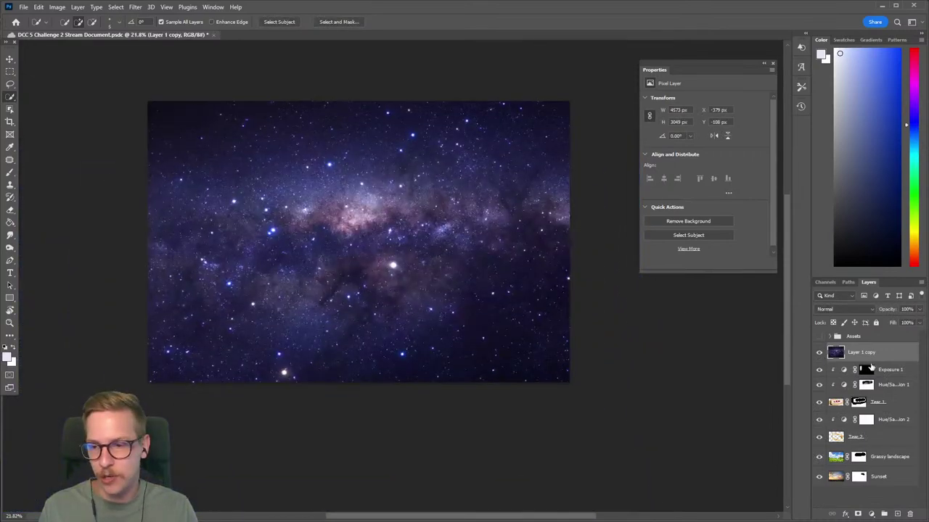
{"action": "key", "text": "ctrl+shift+["}
{"action": "left_click_drag", "start_coordinate": [307, 117], "coordinate": [328, 142]}
{"action": "scroll", "coordinate": [328, 142], "scroll_direction": "up", "scroll_amount": 3}
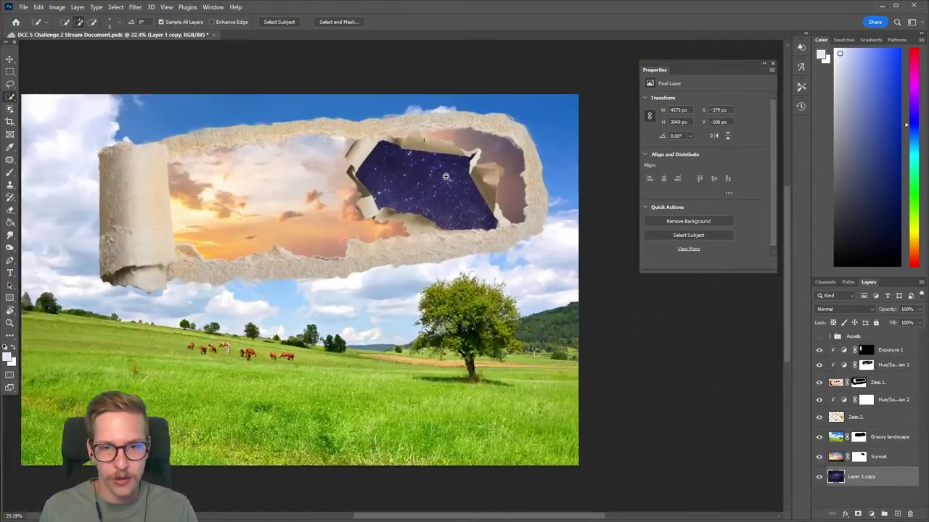
Convert the Layer 1 copy layer to a Smart Object.
{"action": "key", "text": "v"}
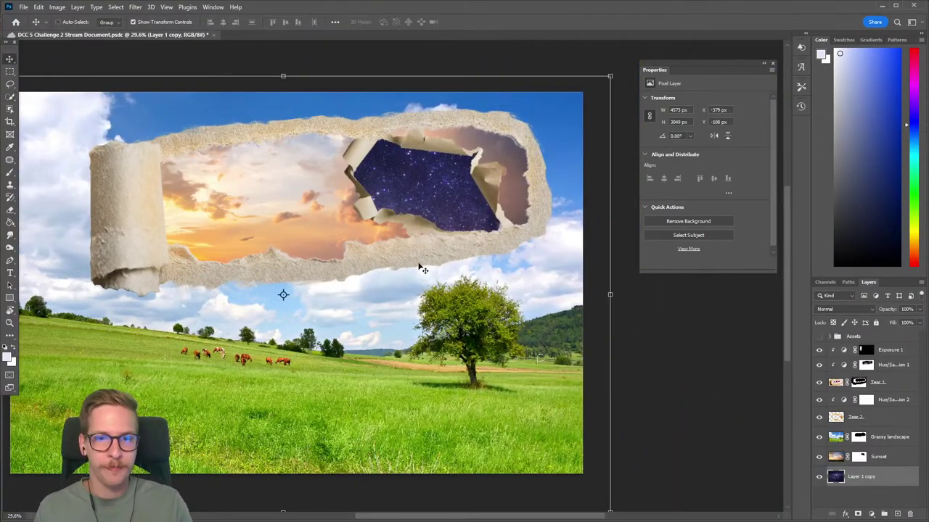
{"action": "right_click", "coordinate": [881, 478]}
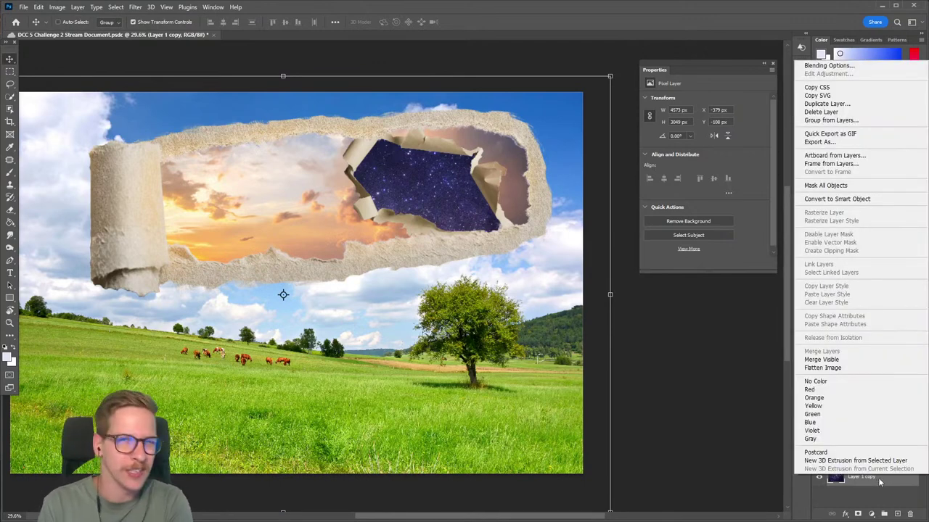
{"action": "left_click", "coordinate": [832, 199]}
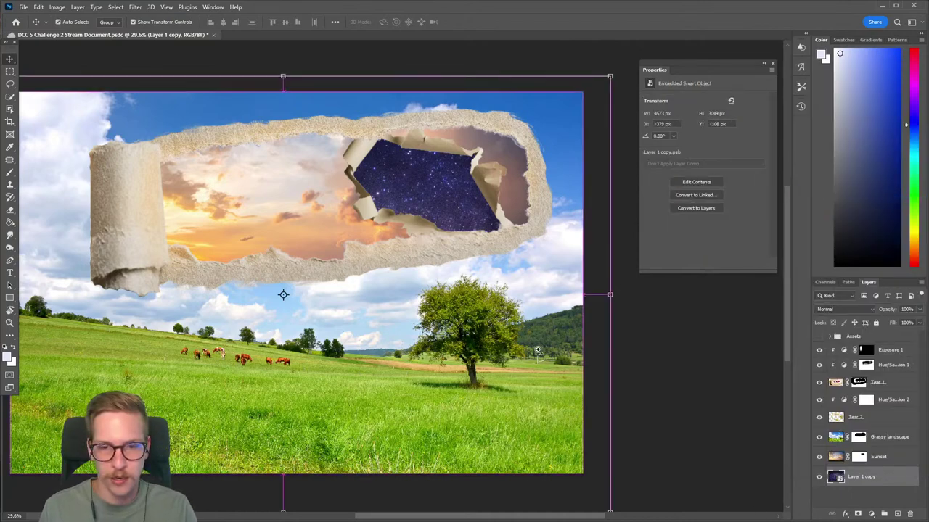
Scale the Layer 1 copy to 55% and position it so the galaxy's bright centre sits inside the inner tear.
{"action": "scroll", "coordinate": [523, 353], "scroll_direction": "down", "scroll_amount": 3}
{"action": "left_click", "coordinate": [587, 156]}
{"action": "left_click_drag", "start_coordinate": [588, 156], "coordinate": [411, 276]}
{"action": "left_click_drag", "start_coordinate": [290, 346], "coordinate": [469, 245]}
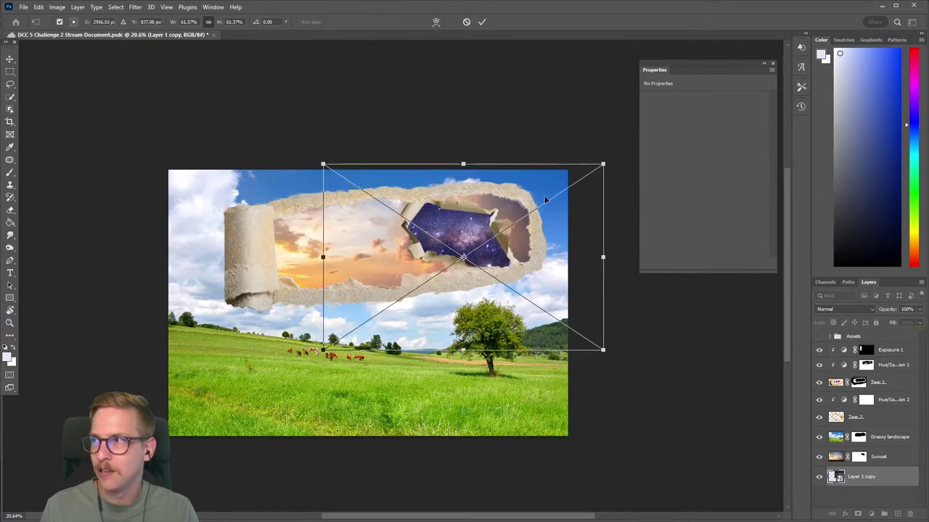
{"action": "left_click_drag", "start_coordinate": [601, 166], "coordinate": [566, 183]}
{"action": "mouse_move", "coordinate": [502, 213]}
{"action": "left_mouse_down"}
{"action": "mouse_move", "coordinate": [522, 198]}
{"action": "mouse_move", "coordinate": [518, 206]}
{"action": "left_mouse_up"}
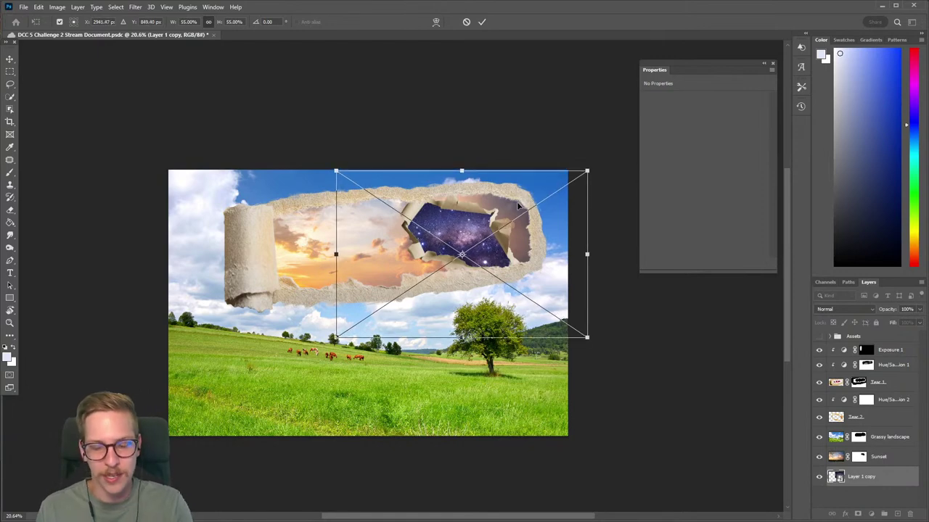
{"action": "key", "text": "Return"}
{"action": "left_click_drag", "start_coordinate": [458, 254], "coordinate": [493, 255]}
{"action": "left_click_drag", "start_coordinate": [439, 276], "coordinate": [462, 247]}
Create a new layer named Multiply above the Sunset layer, with its blending mode set to Multiply.
{"action": "key", "text": "b"}
{"action": "left_click_drag", "start_coordinate": [414, 278], "coordinate": [379, 281]}
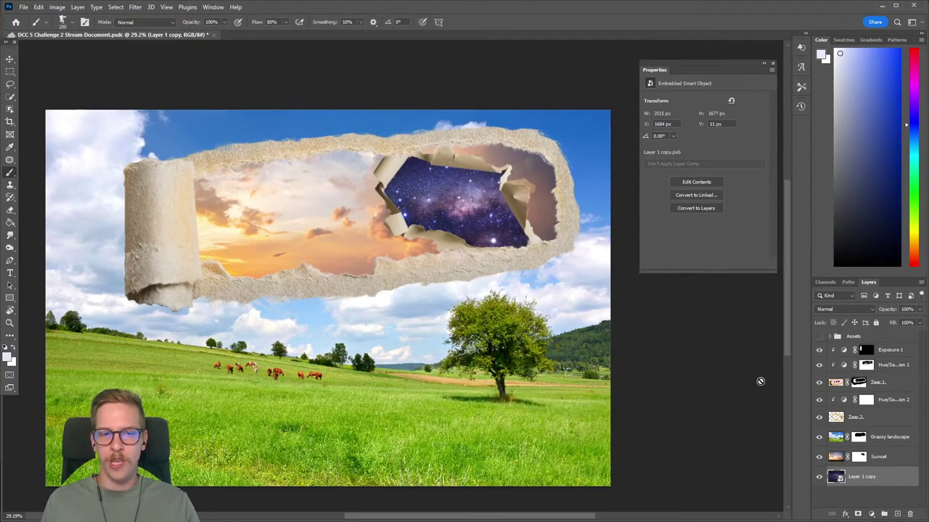
{"action": "scroll", "coordinate": [588, 384], "scroll_direction": "left", "scroll_amount": 2}
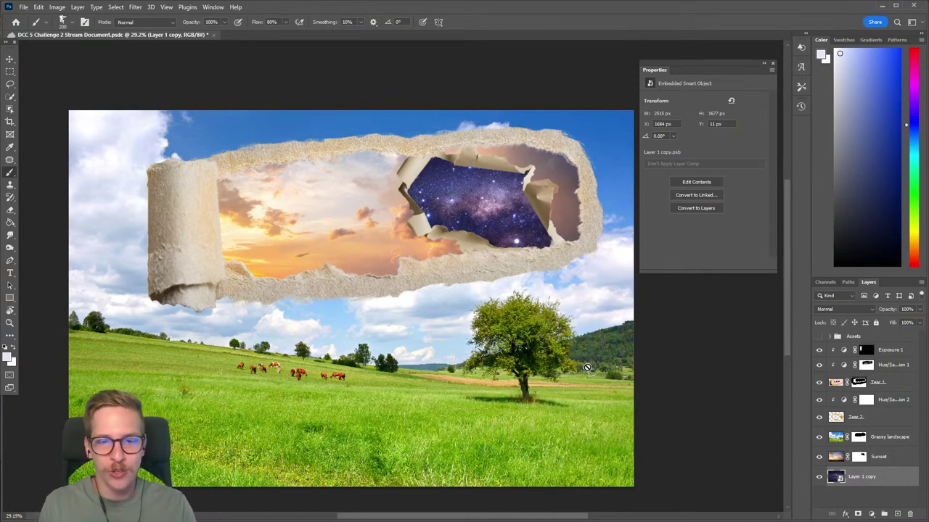
{"action": "left_click", "coordinate": [874, 457]}
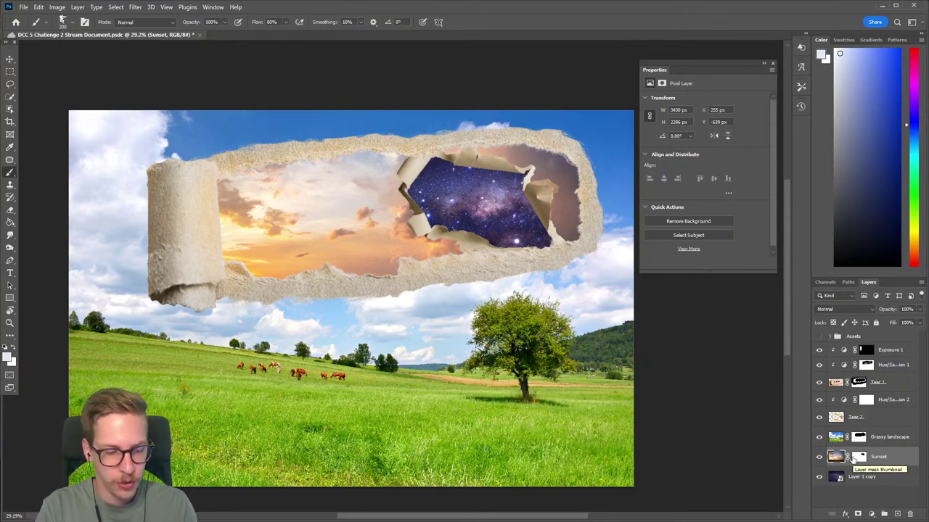
{"action": "key", "text": "ctrl+shift+n"}
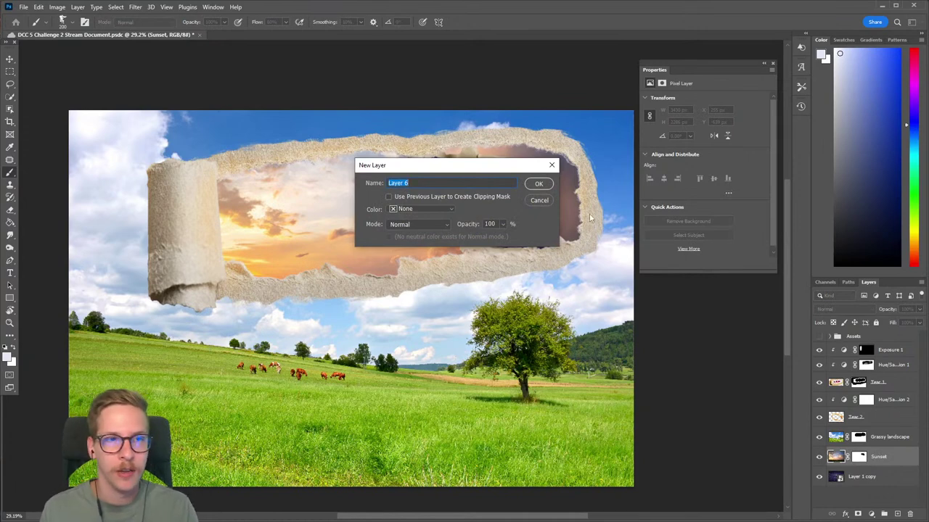
{"action": "left_click", "coordinate": [77, 7]}
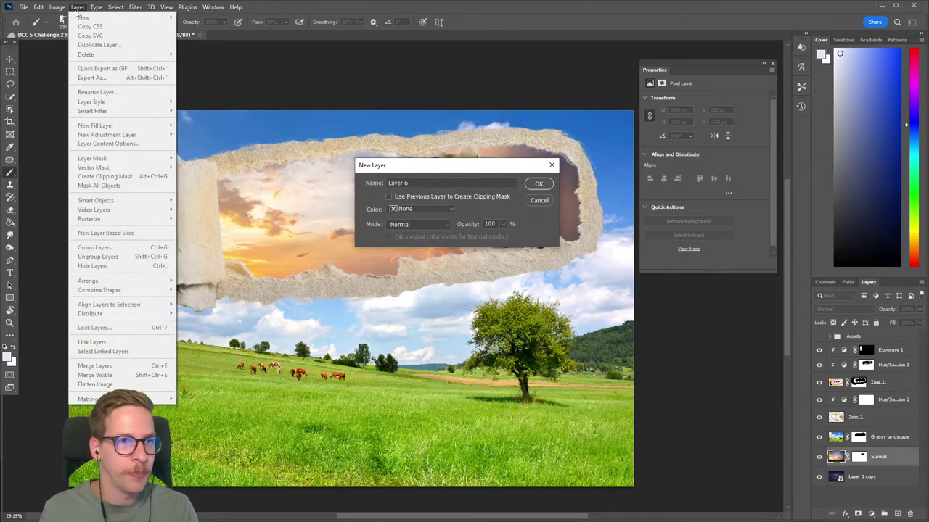
{"action": "left_click", "coordinate": [438, 183]}
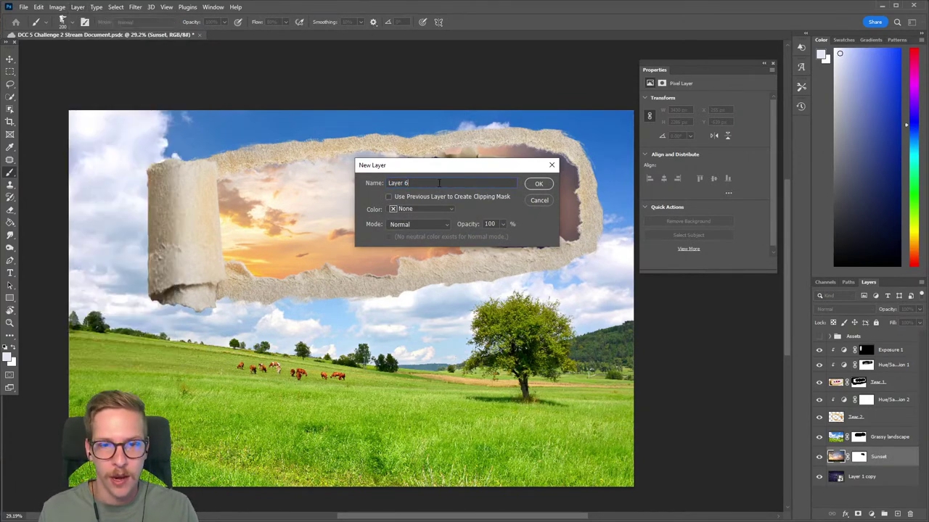
{"action": "key", "text": "ctrl+a"}
{"action": "type", "text": "Mul"}
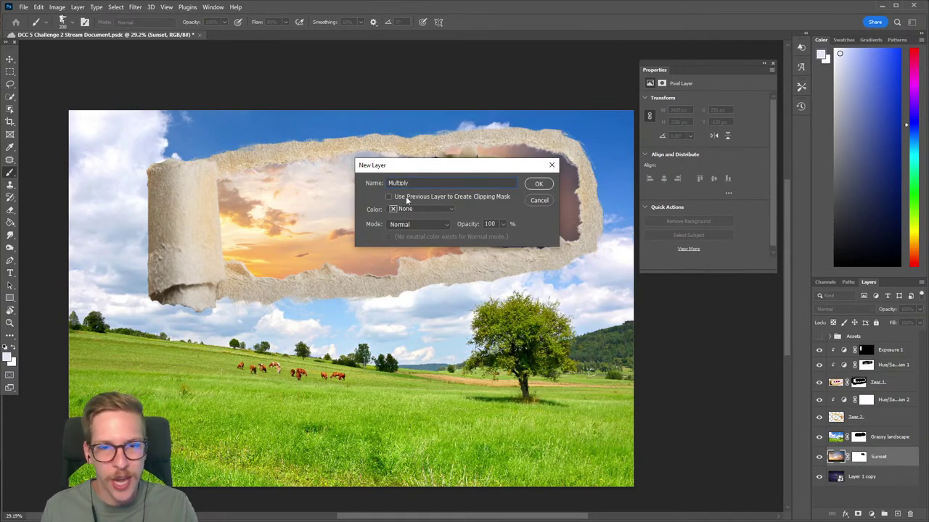
{"action": "left_click", "coordinate": [396, 224]}
{"action": "left_click", "coordinate": [407, 267]}
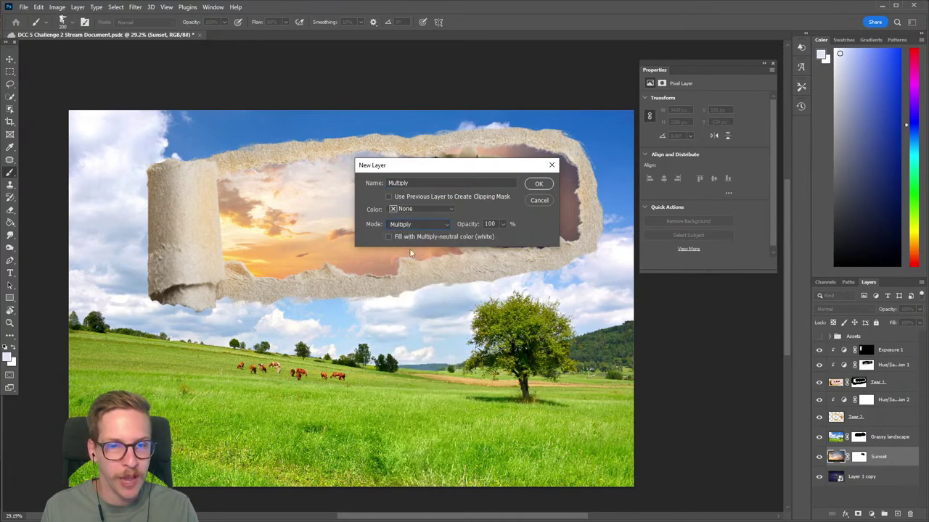
{"action": "left_click", "coordinate": [536, 185]}
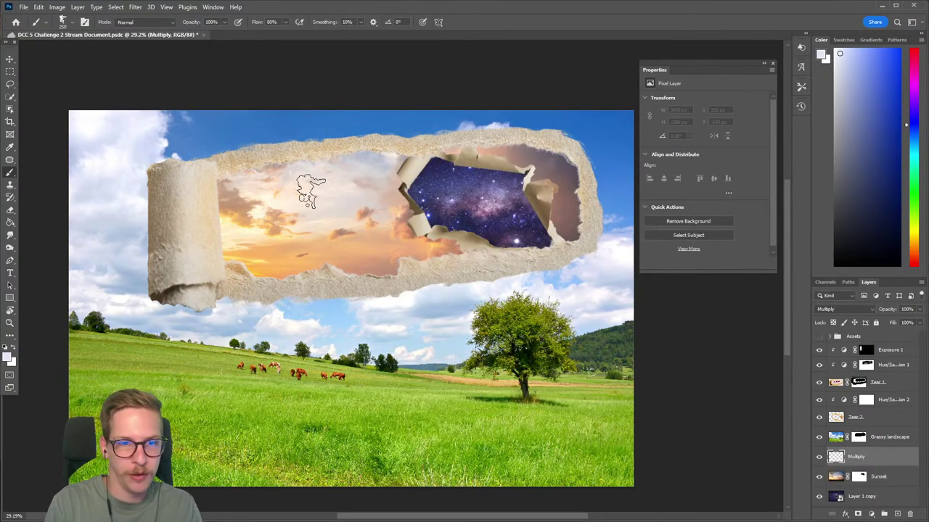
Switch to a soft round brush and choose a medium bluish-grey foreground colour.
{"action": "right_click", "coordinate": [275, 161]}
{"action": "left_click", "coordinate": [330, 309]}
{"action": "left_click", "coordinate": [295, 77]}
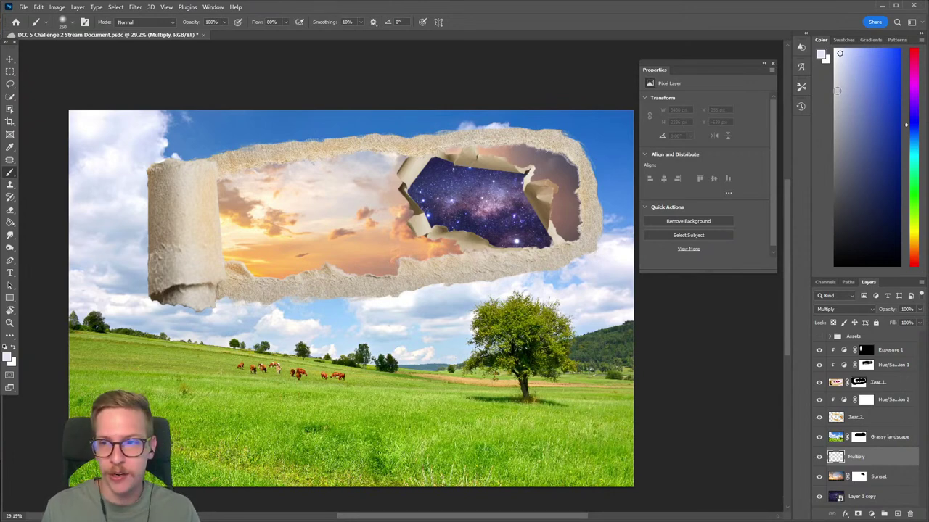
{"action": "left_click_drag", "start_coordinate": [843, 97], "coordinate": [840, 140]}
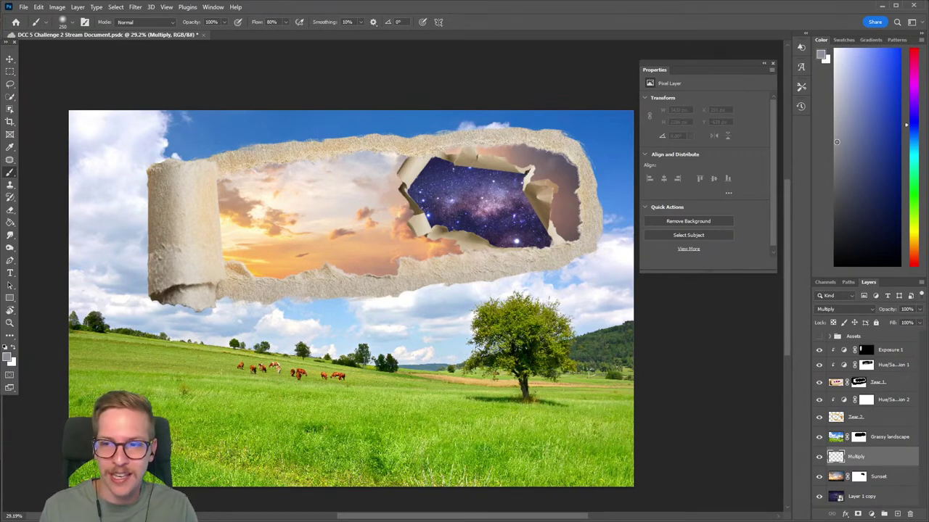
Try shading the upper part of the sunset with broad grey and purple strokes, undoing the purple ones.
{"action": "mouse_move", "coordinate": [269, 217]}
{"action": "left_mouse_down"}
{"action": "mouse_move", "coordinate": [225, 169]}
{"action": "mouse_move", "coordinate": [403, 190]}
{"action": "left_mouse_up"}
{"action": "left_click", "coordinate": [914, 103]}
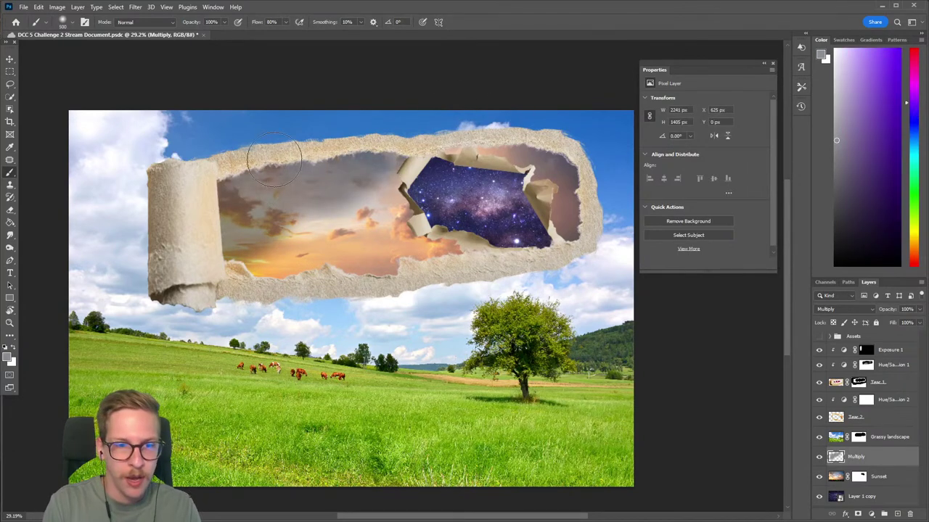
{"action": "left_click", "coordinate": [320, 222]}
{"action": "left_click", "coordinate": [843, 141]}
{"action": "mouse_move", "coordinate": [385, 210]}
{"action": "left_mouse_down"}
{"action": "mouse_move", "coordinate": [267, 204]}
{"action": "mouse_move", "coordinate": [442, 185]}
{"action": "left_mouse_up"}
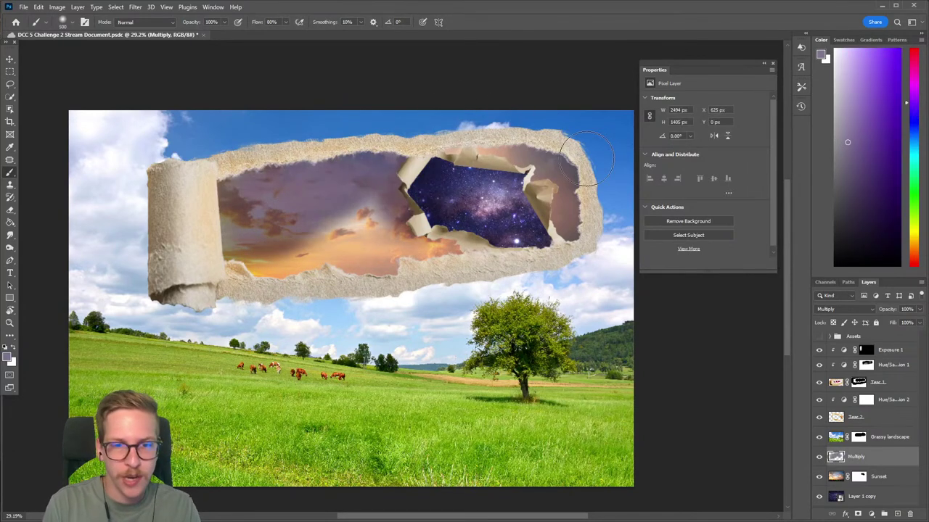
{"action": "key", "text": "ctrl+z"}
{"action": "key", "text": "ctrl+z"}
Choose a muted greyish-purple foreground colour and clear all the painted strokes from the Multiply layer above Sunset.
{"action": "left_click", "coordinate": [840, 143]}
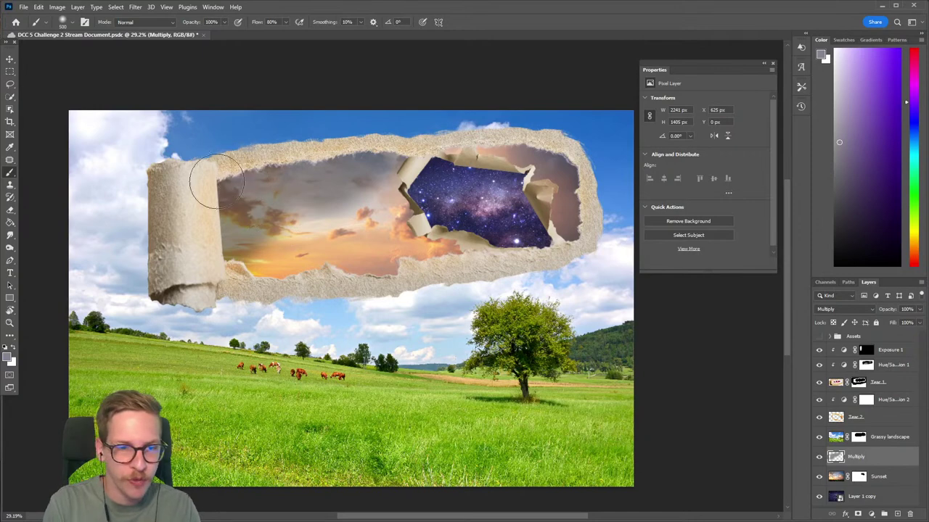
{"action": "key", "text": "ctrl+a"}
{"action": "key", "text": "Delete"}
{"action": "key", "text": "ctrl+d"}
Paint soft shadows on the Multiply layer along the outer tear's left roll and upper inner edge, and compare the sunset with and without them.
{"action": "key", "text": "["}
{"action": "key", "text": "["}
{"action": "key", "text": "["}
{"action": "left_click_drag", "start_coordinate": [204, 255], "coordinate": [227, 156]}
{"action": "key", "text": "]"}
{"action": "key", "text": "]"}
{"action": "left_click_drag", "start_coordinate": [199, 187], "coordinate": [306, 123]}
{"action": "left_click_drag", "start_coordinate": [242, 153], "coordinate": [409, 110]}
{"action": "mouse_move", "coordinate": [275, 151]}
{"action": "left_mouse_down"}
{"action": "mouse_move", "coordinate": [509, 115]}
{"action": "mouse_move", "coordinate": [426, 118]}
{"action": "mouse_move", "coordinate": [563, 118]}
{"action": "mouse_move", "coordinate": [471, 120]}
{"action": "mouse_move", "coordinate": [560, 127]}
{"action": "mouse_move", "coordinate": [545, 133]}
{"action": "mouse_move", "coordinate": [600, 145]}
{"action": "mouse_move", "coordinate": [620, 215]}
{"action": "mouse_move", "coordinate": [603, 165]}
{"action": "mouse_move", "coordinate": [596, 276]}
{"action": "mouse_move", "coordinate": [596, 253]}
{"action": "mouse_move", "coordinate": [347, 320]}
{"action": "mouse_move", "coordinate": [393, 297]}
{"action": "mouse_move", "coordinate": [258, 304]}
{"action": "mouse_move", "coordinate": [316, 302]}
{"action": "mouse_move", "coordinate": [192, 272]}
{"action": "mouse_move", "coordinate": [223, 306]}
{"action": "mouse_move", "coordinate": [181, 224]}
{"action": "mouse_move", "coordinate": [215, 296]}
{"action": "mouse_move", "coordinate": [185, 185]}
{"action": "mouse_move", "coordinate": [190, 210]}
{"action": "mouse_move", "coordinate": [215, 140]}
{"action": "mouse_move", "coordinate": [189, 165]}
{"action": "mouse_move", "coordinate": [405, 108]}
{"action": "mouse_move", "coordinate": [252, 136]}
{"action": "mouse_move", "coordinate": [375, 123]}
{"action": "mouse_move", "coordinate": [253, 150]}
{"action": "mouse_move", "coordinate": [513, 123]}
{"action": "mouse_move", "coordinate": [360, 128]}
{"action": "mouse_move", "coordinate": [584, 119]}
{"action": "mouse_move", "coordinate": [232, 136]}
{"action": "left_mouse_up"}
{"action": "key", "text": "bracketright"}
{"action": "left_click_drag", "start_coordinate": [231, 136], "coordinate": [575, 116]}
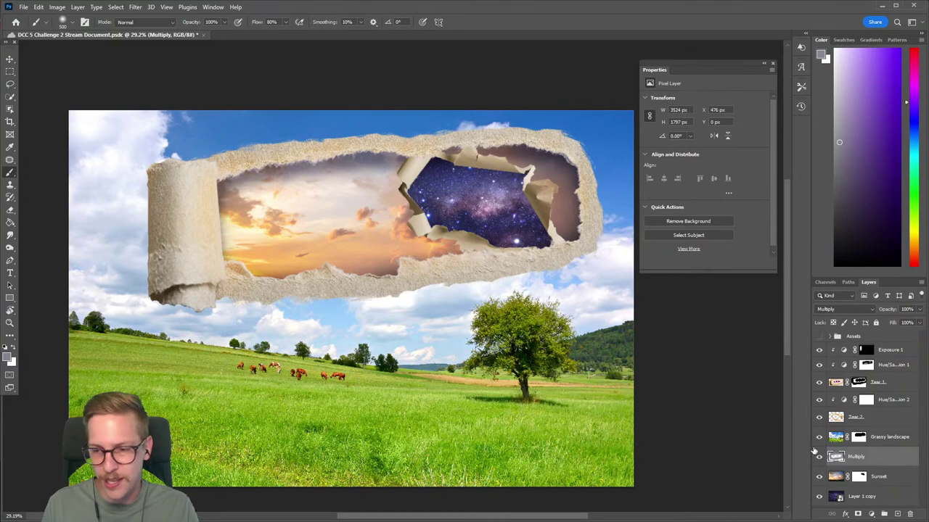
{"action": "left_click", "coordinate": [817, 455]}
{"action": "left_click", "coordinate": [818, 456]}
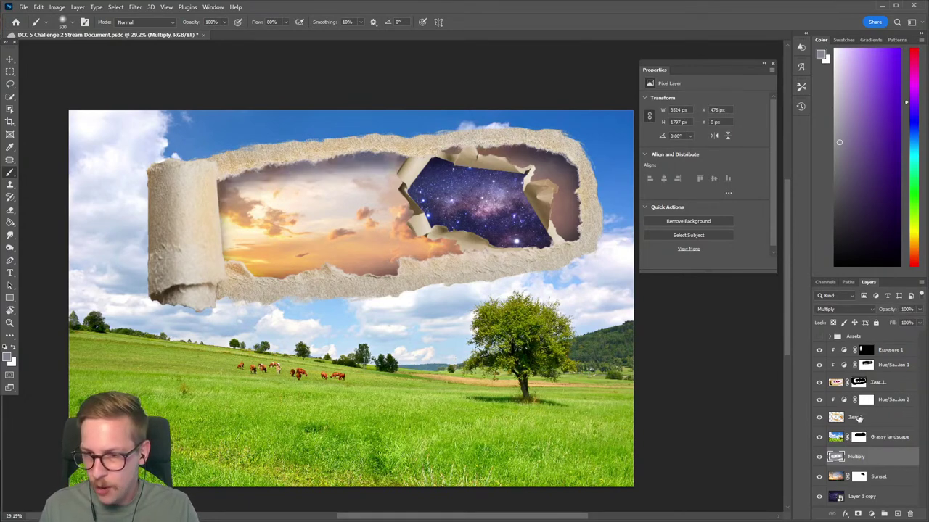
Add a Multiply-mode layer named Multiply clipped to Layer 1 copy, and brush soft shadows around the galaxy's edges.
{"action": "left_click", "coordinate": [873, 497]}
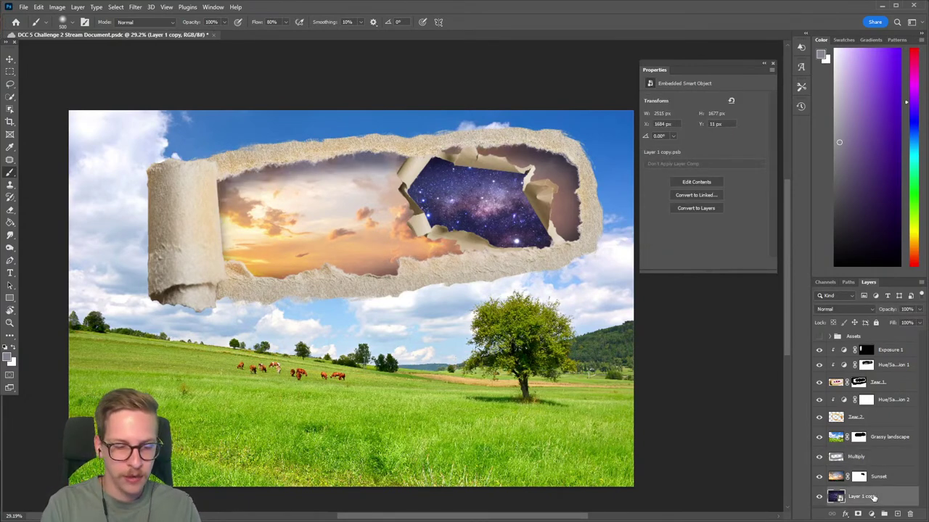
{"action": "key", "text": "ctrl+shift+n"}
{"action": "type", "text": "Multiply"}
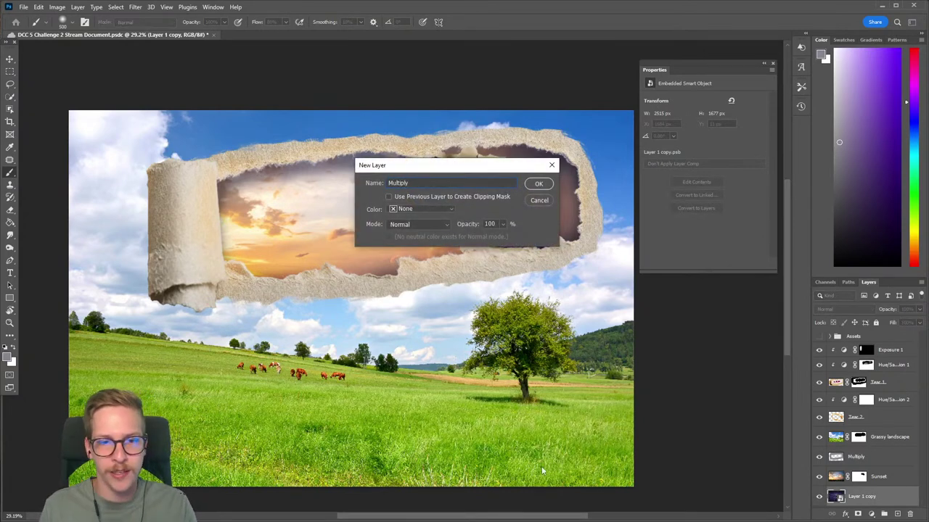
{"action": "left_click", "coordinate": [417, 225]}
{"action": "left_click", "coordinate": [398, 265]}
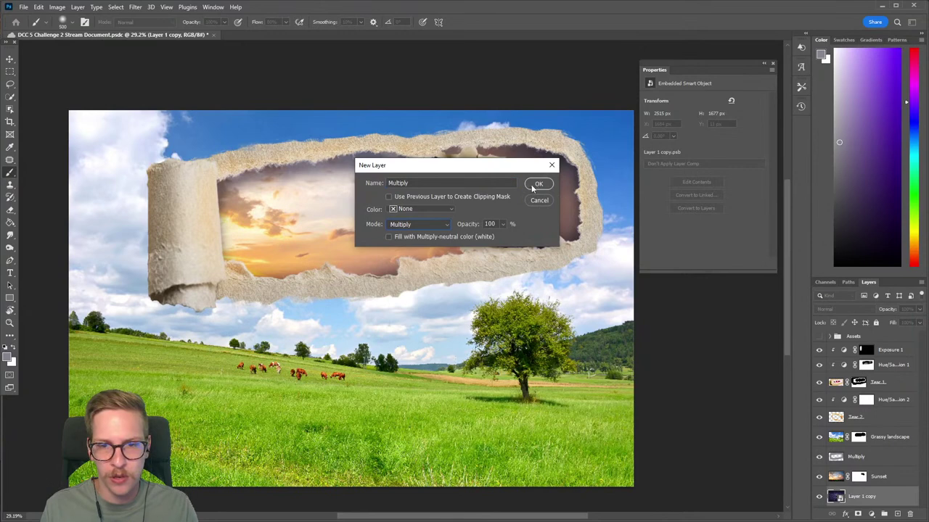
{"action": "left_click", "coordinate": [538, 184]}
{"action": "scroll", "coordinate": [874, 410], "scroll_direction": "down", "scroll_amount": 1}
{"action": "right_click", "coordinate": [878, 476]}
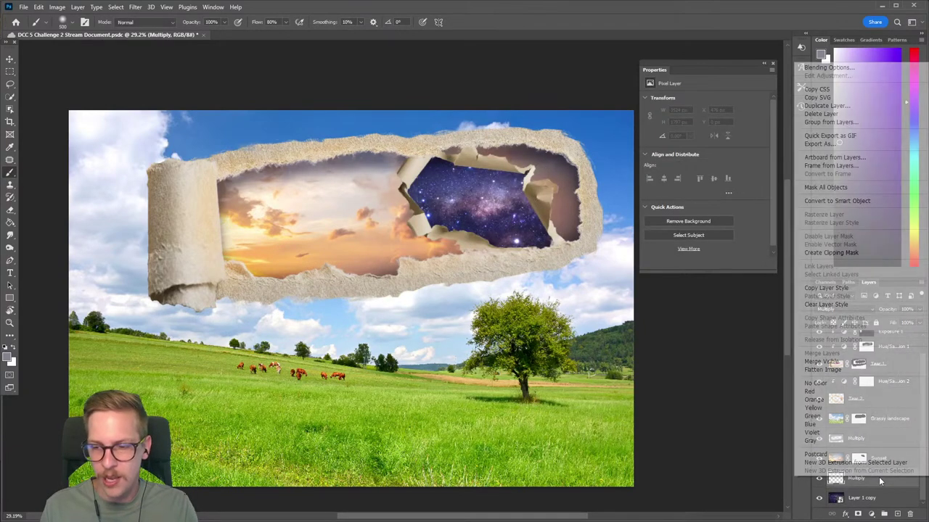
{"action": "left_click", "coordinate": [846, 253]}
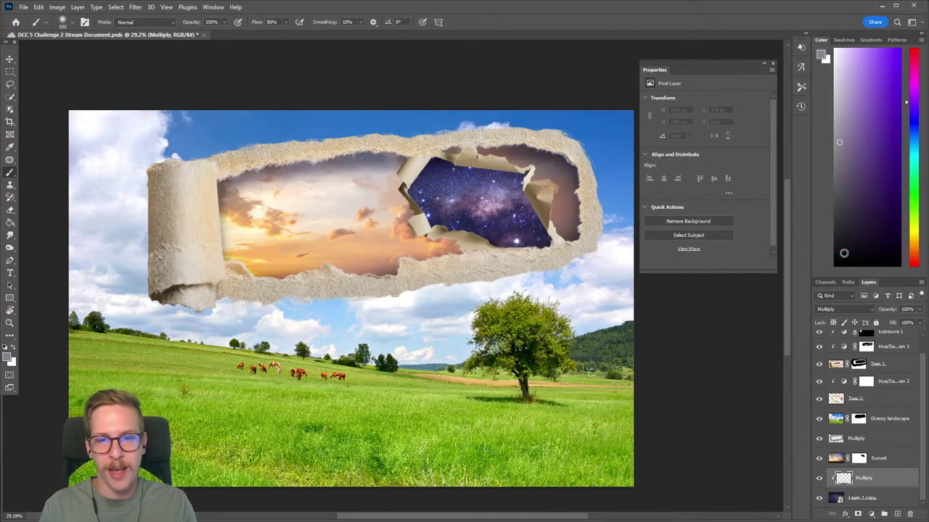
{"action": "mouse_move", "coordinate": [417, 161]}
{"action": "left_mouse_down"}
{"action": "mouse_move", "coordinate": [409, 182]}
{"action": "mouse_move", "coordinate": [432, 139]}
{"action": "mouse_move", "coordinate": [411, 163]}
{"action": "mouse_move", "coordinate": [491, 156]}
{"action": "mouse_move", "coordinate": [542, 170]}
{"action": "mouse_move", "coordinate": [521, 155]}
{"action": "mouse_move", "coordinate": [559, 232]}
{"action": "mouse_move", "coordinate": [557, 219]}
{"action": "mouse_move", "coordinate": [453, 250]}
{"action": "mouse_move", "coordinate": [467, 249]}
{"action": "mouse_move", "coordinate": [389, 189]}
{"action": "left_mouse_up"}
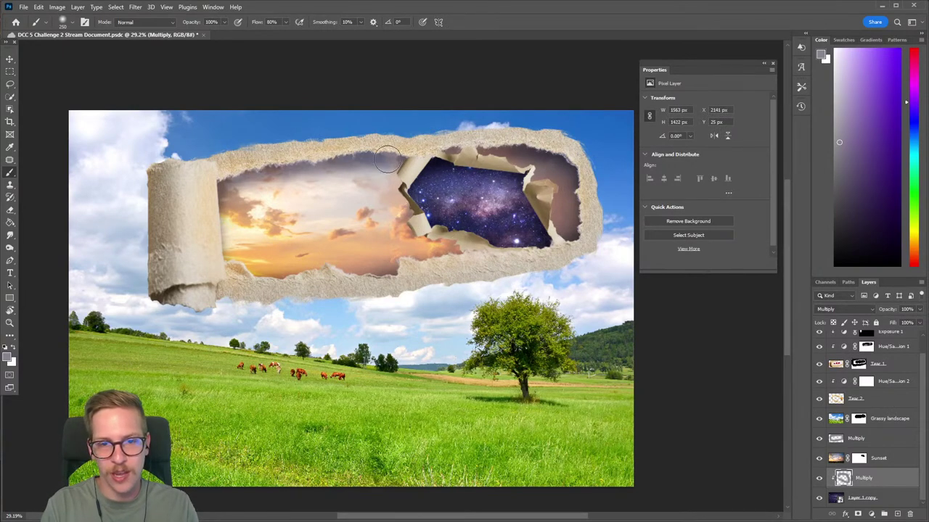
Add a Multiply-mode layer named Multiply above Hue/Saturation 2, clip it to Tear 2, and brush a soft shadow along the inner tear's upper edge.
{"action": "scroll", "coordinate": [835, 413], "scroll_direction": "up", "scroll_amount": 1}
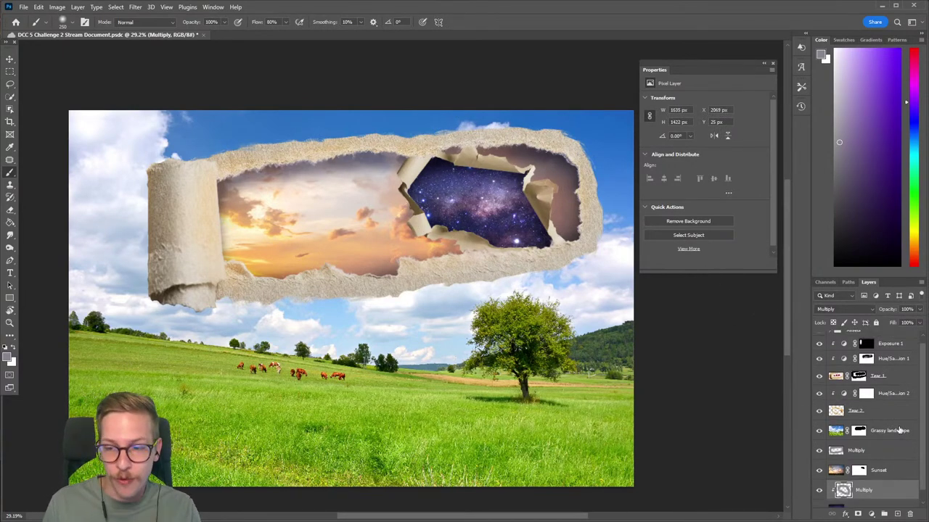
{"action": "left_click", "coordinate": [866, 393]}
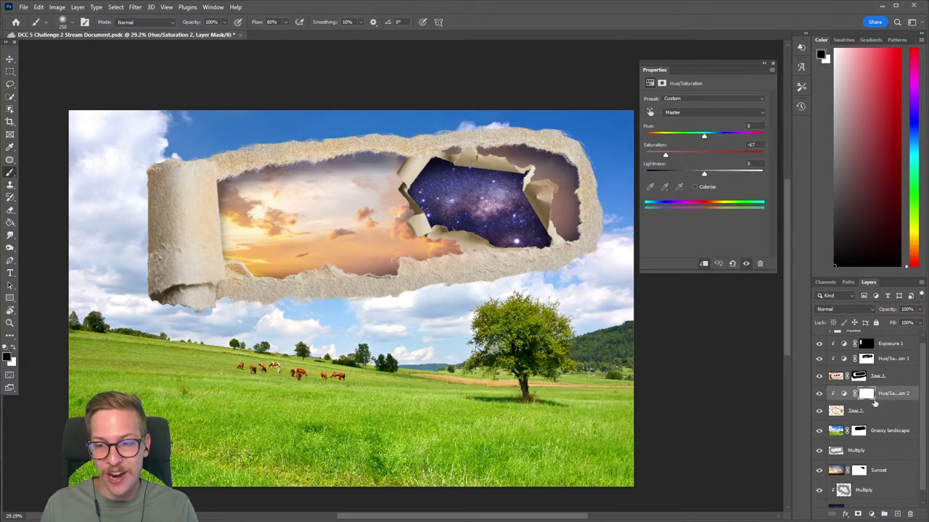
{"action": "key", "text": "ctrl+shift+n"}
{"action": "type", "text": "Multiply"}
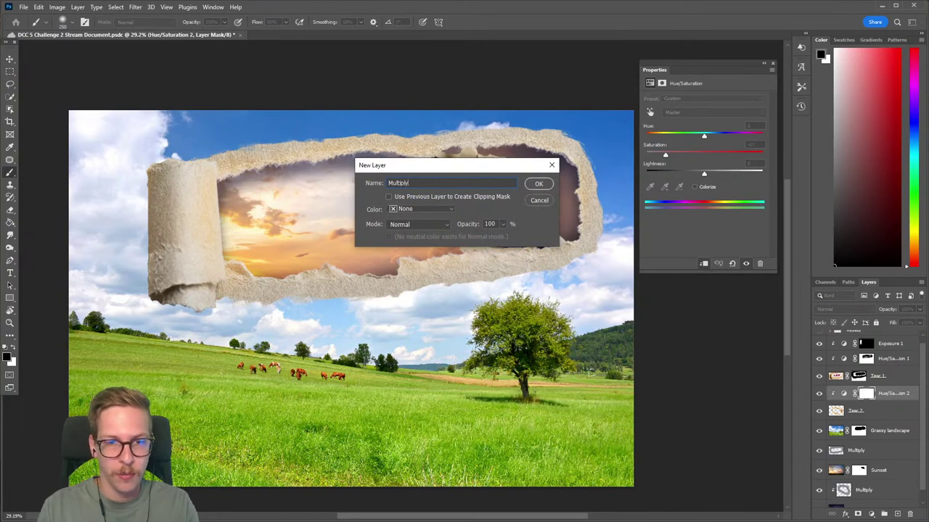
{"action": "left_click", "coordinate": [429, 224]}
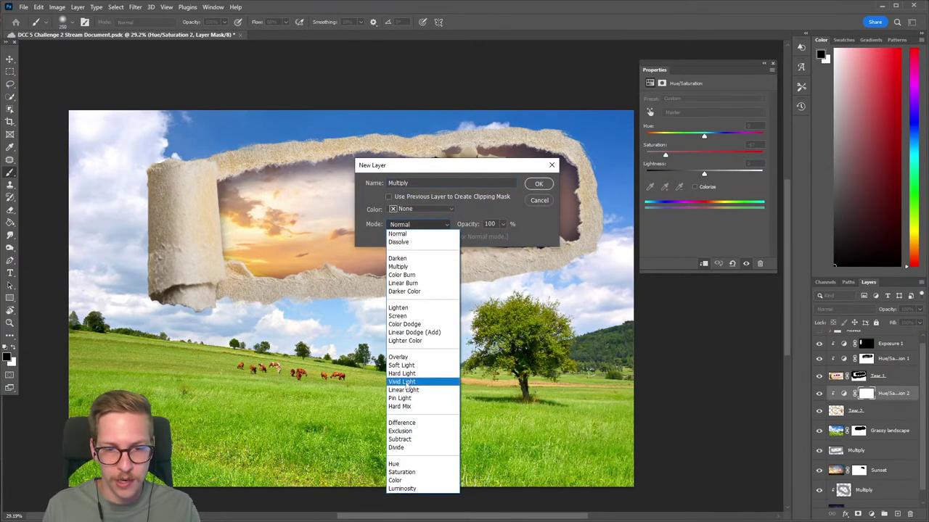
{"action": "left_click", "coordinate": [415, 268]}
{"action": "left_click", "coordinate": [536, 184]}
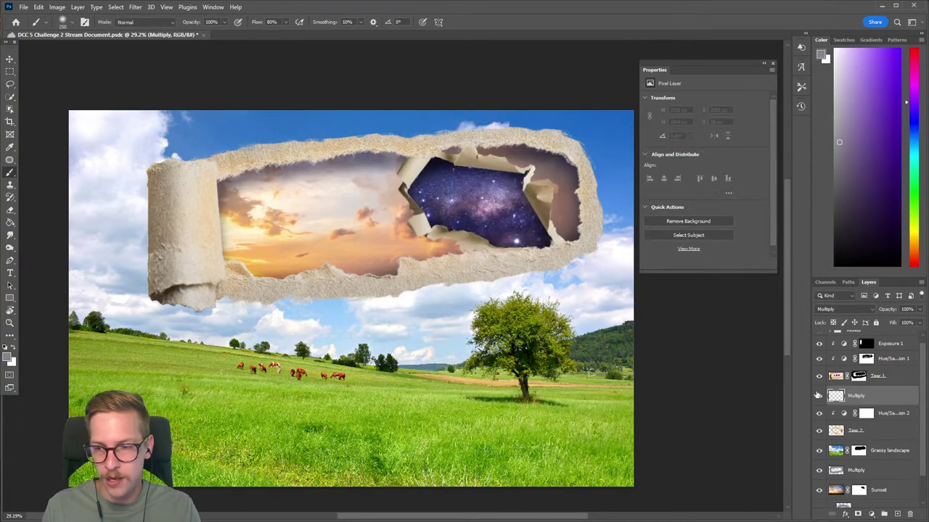
{"action": "right_click", "coordinate": [889, 401]}
{"action": "left_click", "coordinate": [834, 338]}
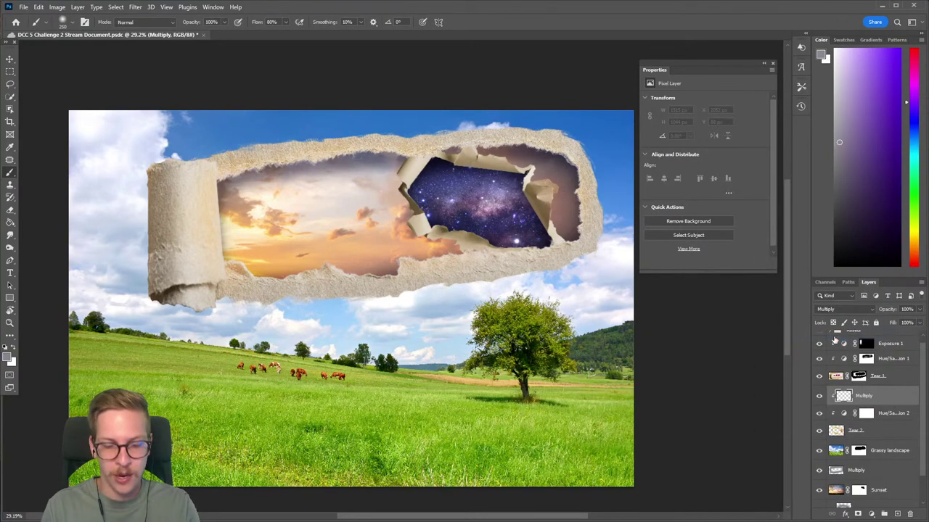
{"action": "mouse_move", "coordinate": [541, 127]}
{"action": "left_mouse_down"}
{"action": "mouse_move", "coordinate": [406, 143]}
{"action": "mouse_move", "coordinate": [553, 131]}
{"action": "mouse_move", "coordinate": [391, 147]}
{"action": "mouse_move", "coordinate": [568, 129]}
{"action": "mouse_move", "coordinate": [455, 137]}
{"action": "mouse_move", "coordinate": [490, 129]}
{"action": "mouse_move", "coordinate": [595, 125]}
{"action": "left_mouse_up"}
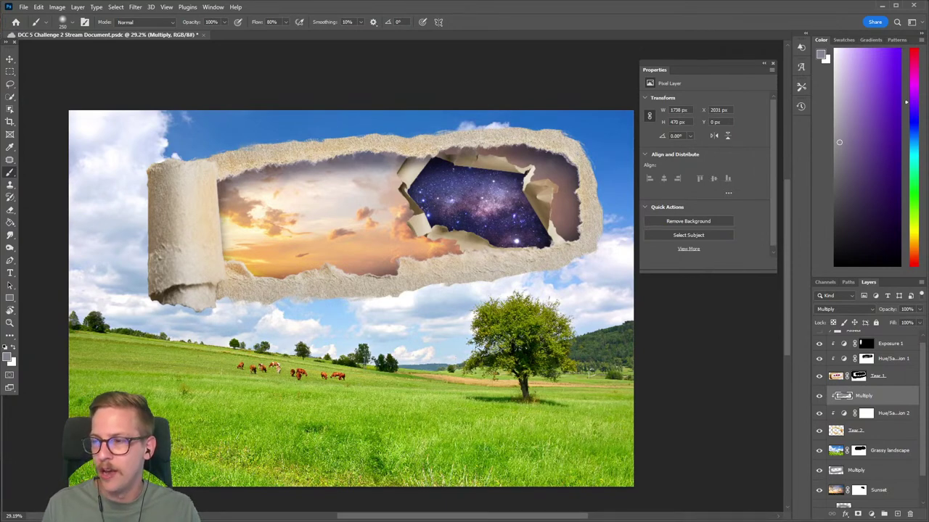
Duplicate the alien Layer 2 in the Assets group and move the copy out of the group to just above Exposure 1.
{"action": "scroll", "coordinate": [869, 392], "scroll_direction": "up", "scroll_amount": 1}
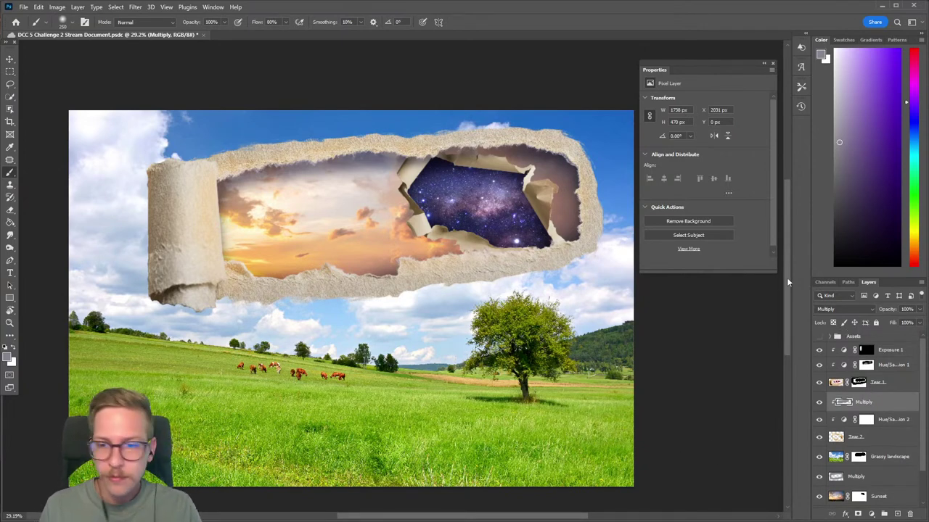
{"action": "left_click", "coordinate": [876, 338]}
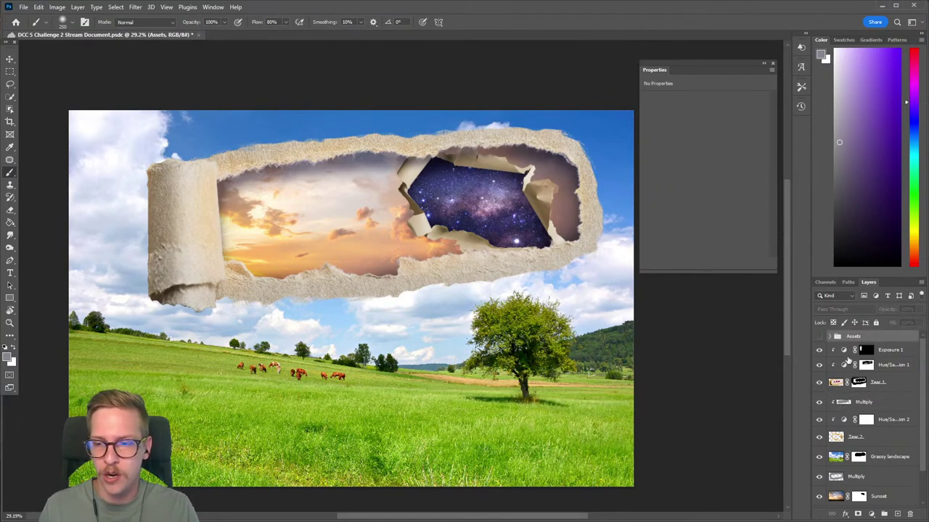
{"action": "left_click", "coordinate": [831, 338]}
{"action": "left_click", "coordinate": [860, 433]}
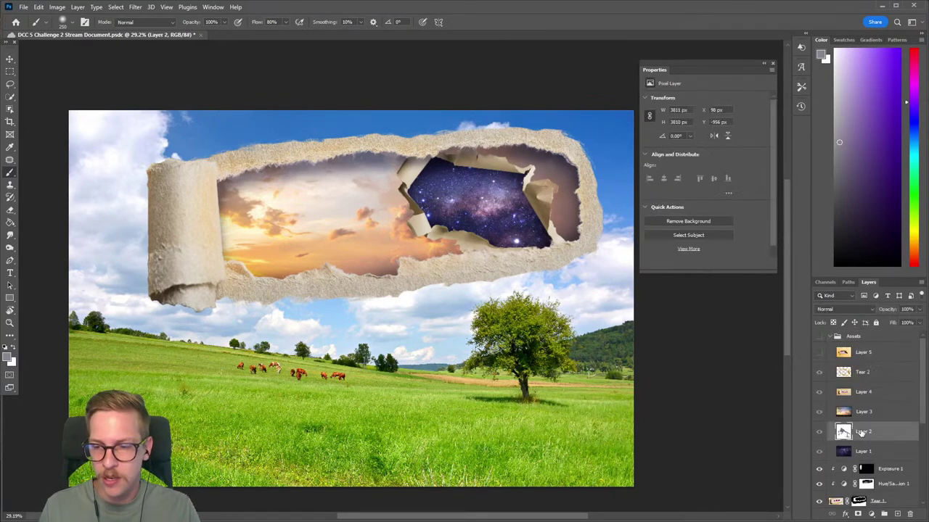
{"action": "key", "text": "ctrl+j"}
{"action": "scroll", "coordinate": [861, 431], "scroll_direction": "down", "scroll_amount": 2}
{"action": "left_click_drag", "start_coordinate": [877, 389], "coordinate": [872, 439]}
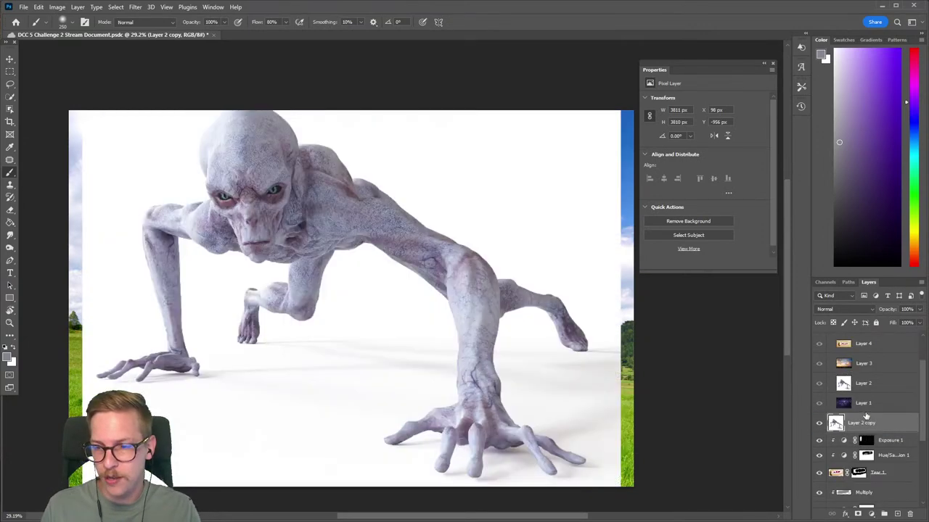
Collapse the Assets group, scale the alien in Layer 2 copy to about 3411 px wide, and centre it more over the landscape.
{"action": "scroll", "coordinate": [866, 416], "scroll_direction": "up", "scroll_amount": 2}
{"action": "left_click", "coordinate": [835, 338]}
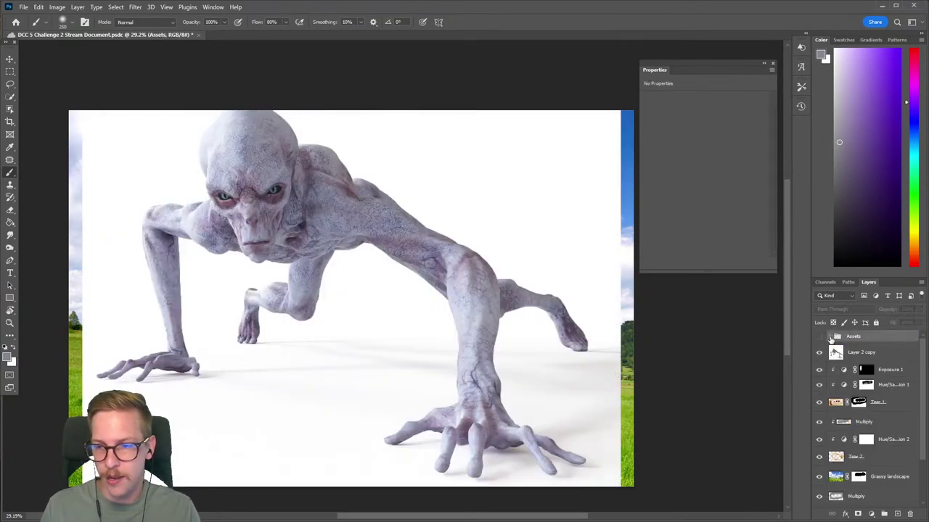
{"action": "scroll", "coordinate": [428, 291], "scroll_direction": "down", "scroll_amount": 2}
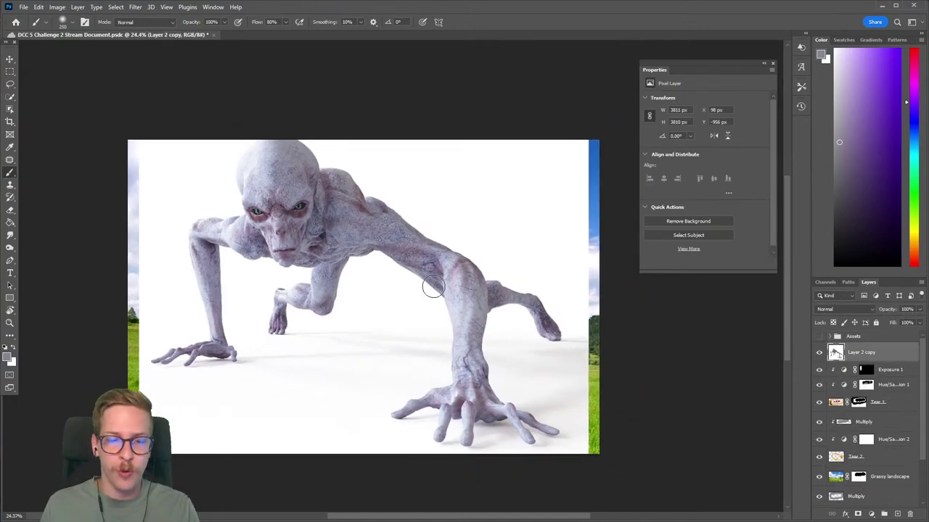
{"action": "key", "text": "v"}
{"action": "scroll", "coordinate": [536, 132], "scroll_direction": "down", "scroll_amount": 2}
{"action": "left_click_drag", "start_coordinate": [570, 58], "coordinate": [535, 90]}
{"action": "left_click_drag", "start_coordinate": [445, 212], "coordinate": [471, 210]}
{"action": "key", "text": "Return"}
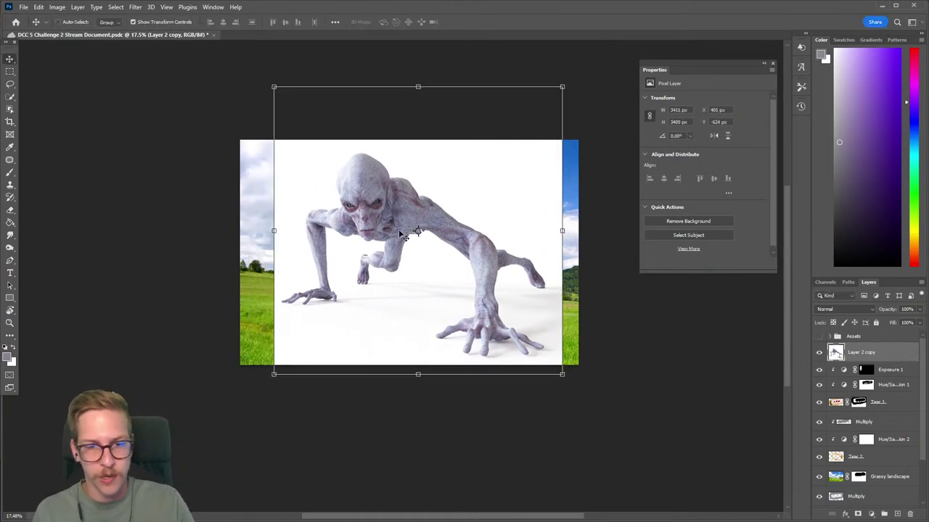
{"action": "left_click_drag", "start_coordinate": [406, 231], "coordinate": [428, 231]}
{"action": "left_click_drag", "start_coordinate": [410, 217], "coordinate": [375, 251]}
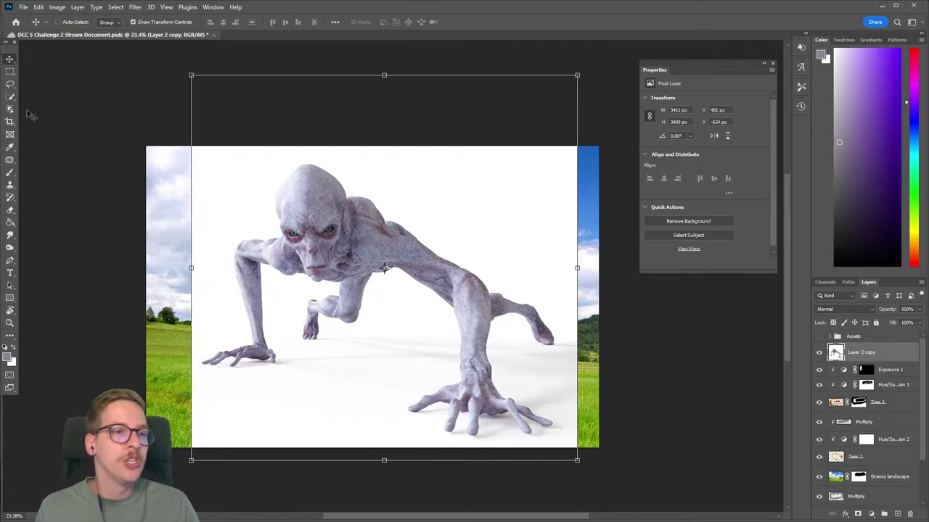
Try selecting the alien with Select Subject, inspect the selection around the front hand, and deselect it.
{"action": "left_click", "coordinate": [10, 97]}
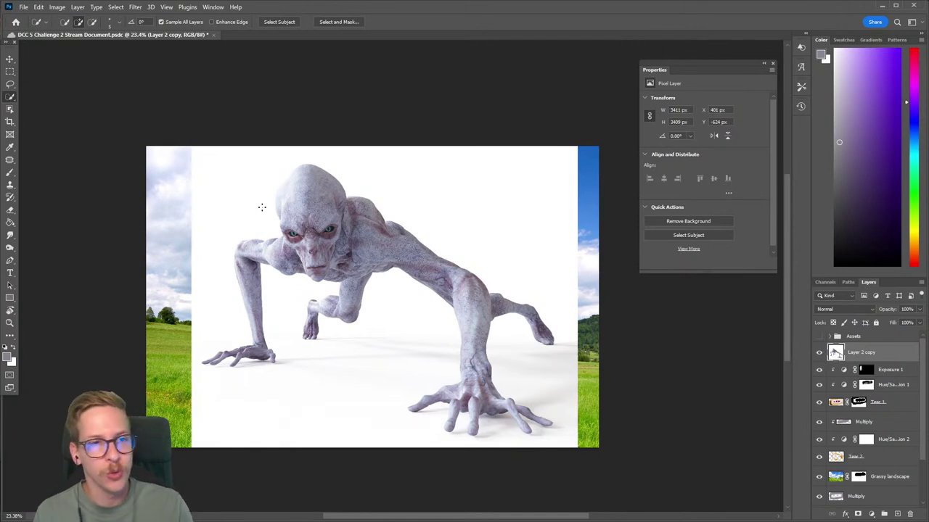
{"action": "left_click", "coordinate": [281, 22]}
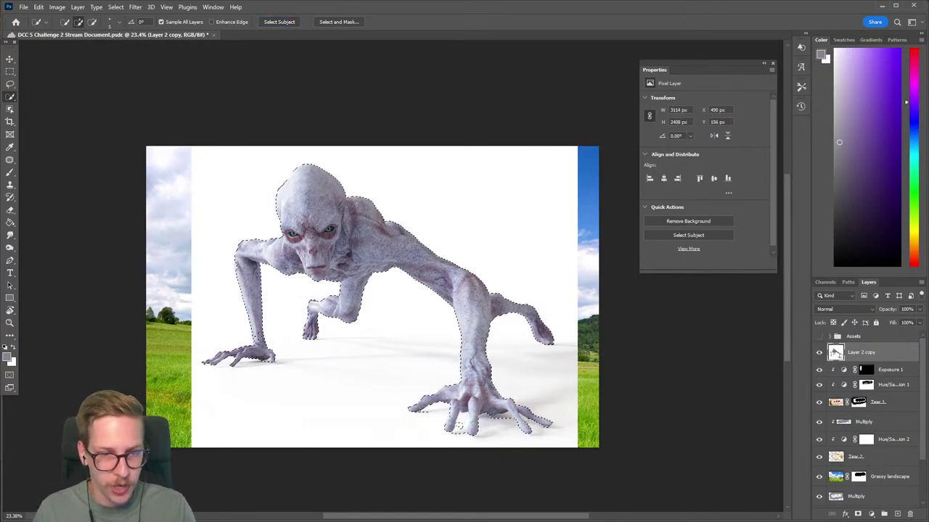
{"action": "scroll", "coordinate": [455, 428], "scroll_direction": "up", "scroll_amount": 5}
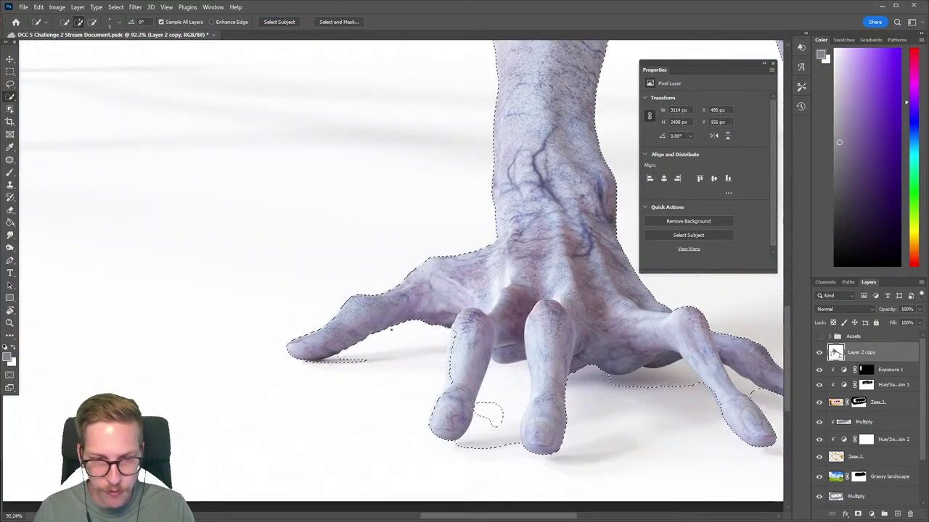
{"action": "scroll", "coordinate": [439, 356], "scroll_direction": "down", "scroll_amount": 5}
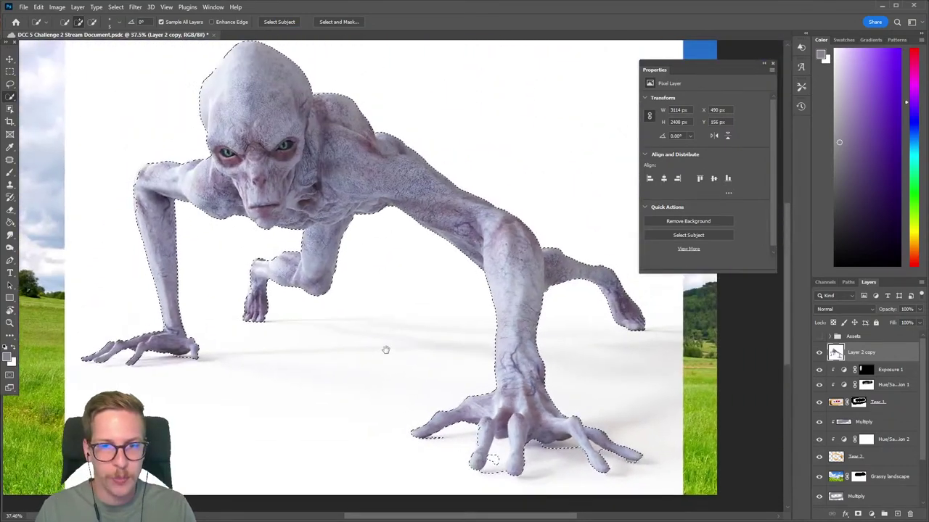
{"action": "scroll", "coordinate": [375, 309], "scroll_direction": "down", "scroll_amount": 2}
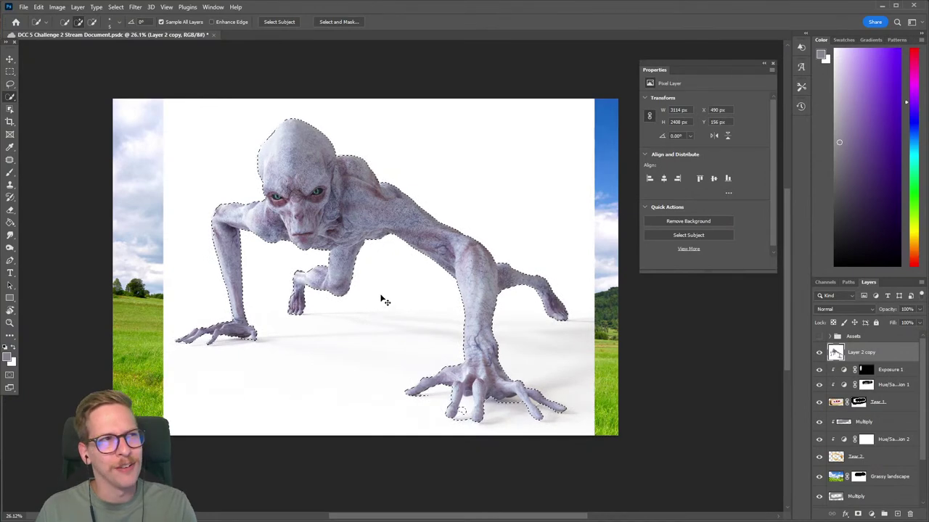
{"action": "key", "text": "ctrl+d"}
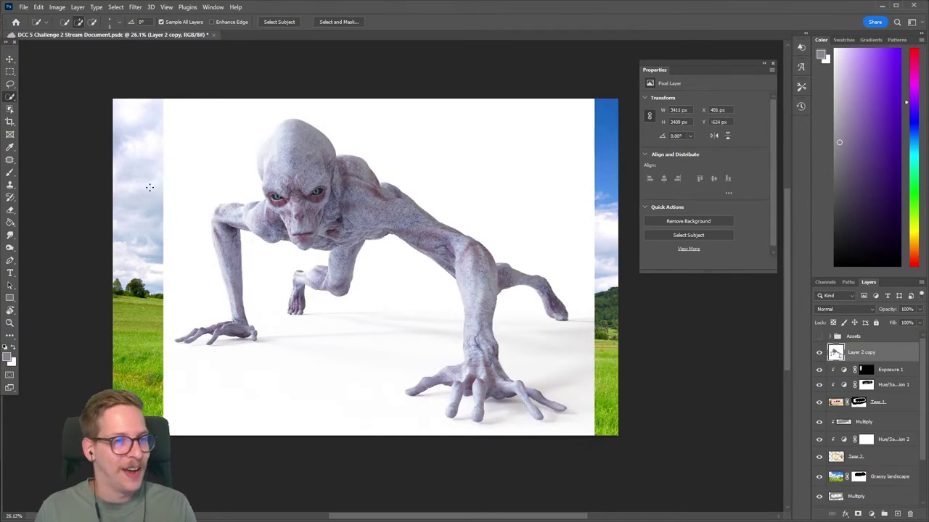
Select the alien with Object Selection in Lasso mode, and try inverting its colours before undoing the inversion.
{"action": "left_click", "coordinate": [10, 109]}
{"action": "mouse_move", "coordinate": [340, 120]}
{"action": "left_mouse_down"}
{"action": "mouse_move", "coordinate": [286, 104]}
{"action": "mouse_move", "coordinate": [232, 135]}
{"action": "mouse_move", "coordinate": [188, 223]}
{"action": "mouse_move", "coordinate": [172, 313]}
{"action": "mouse_move", "coordinate": [171, 341]}
{"action": "mouse_move", "coordinate": [196, 379]}
{"action": "mouse_move", "coordinate": [345, 378]}
{"action": "mouse_move", "coordinate": [412, 427]}
{"action": "mouse_move", "coordinate": [451, 432]}
{"action": "mouse_move", "coordinate": [572, 426]}
{"action": "mouse_move", "coordinate": [579, 402]}
{"action": "mouse_move", "coordinate": [556, 364]}
{"action": "mouse_move", "coordinate": [576, 312]}
{"action": "mouse_move", "coordinate": [568, 279]}
{"action": "mouse_move", "coordinate": [542, 252]}
{"action": "mouse_move", "coordinate": [345, 123]}
{"action": "left_mouse_up"}
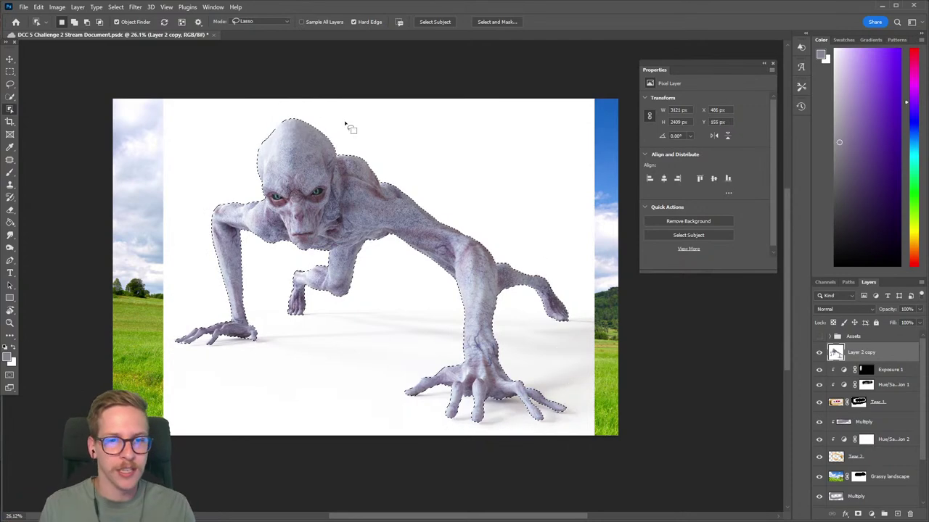
{"action": "key", "text": "ctrl+i"}
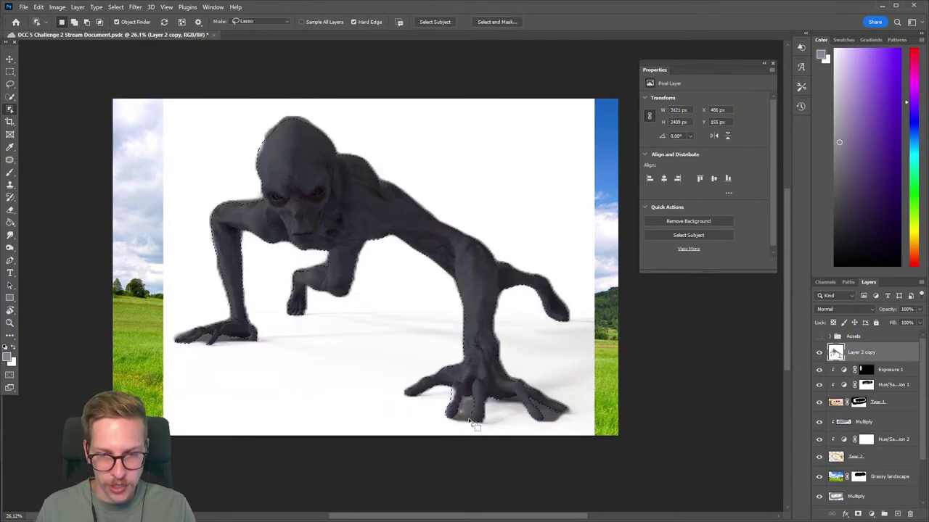
{"action": "key", "text": "ctrl+z"}
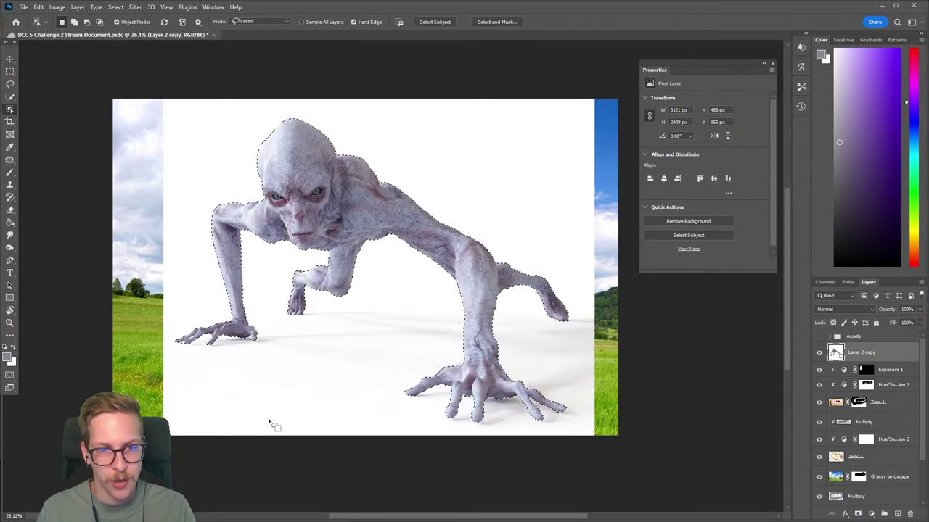
Subtract the excess background beside the thumb and wrist of the alien's far hand from the selection with Quick Selection.
{"action": "left_click_drag", "start_coordinate": [241, 348], "coordinate": [311, 327]}
{"action": "key", "text": "alt+BackSpace"}
{"action": "key", "text": "ctrl+z"}
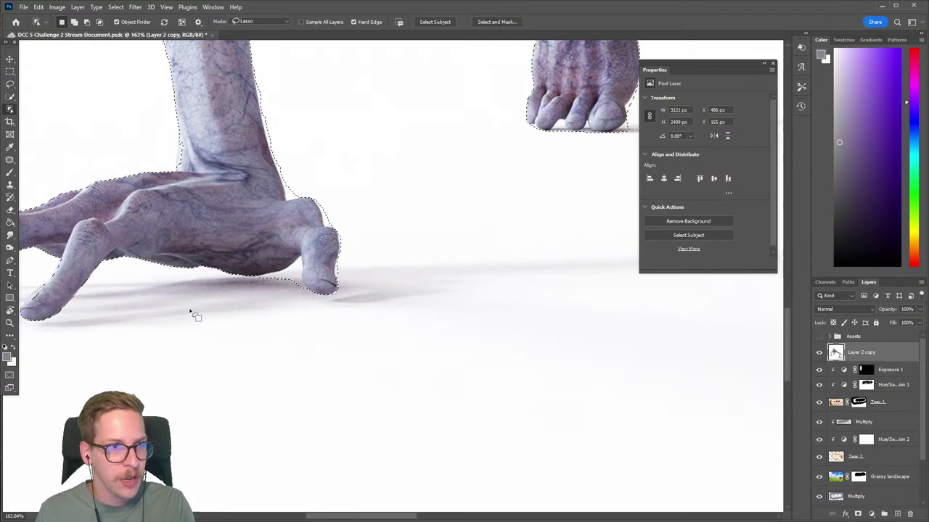
{"action": "left_click", "coordinate": [10, 97]}
{"action": "left_click", "coordinate": [293, 277], "text": "alt"}
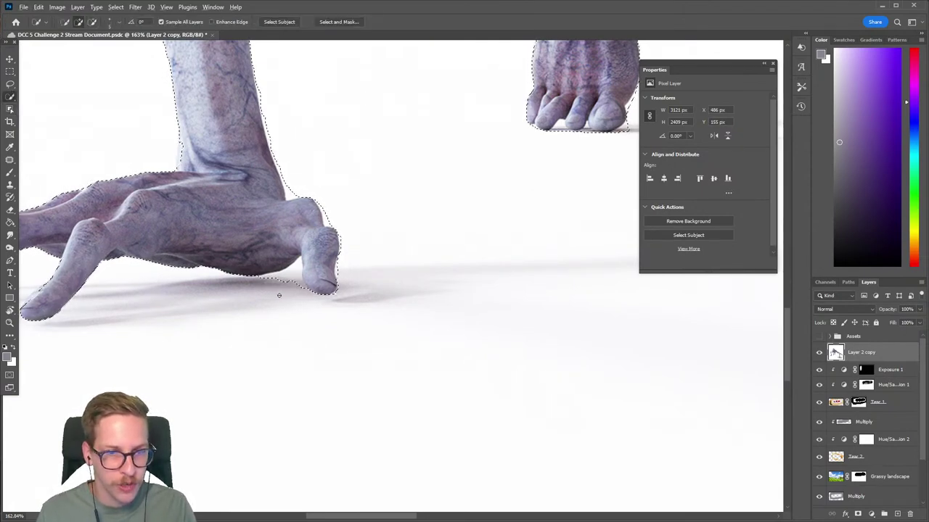
{"action": "left_click", "coordinate": [288, 280], "text": "alt"}
{"action": "left_click", "coordinate": [292, 278], "text": "alt"}
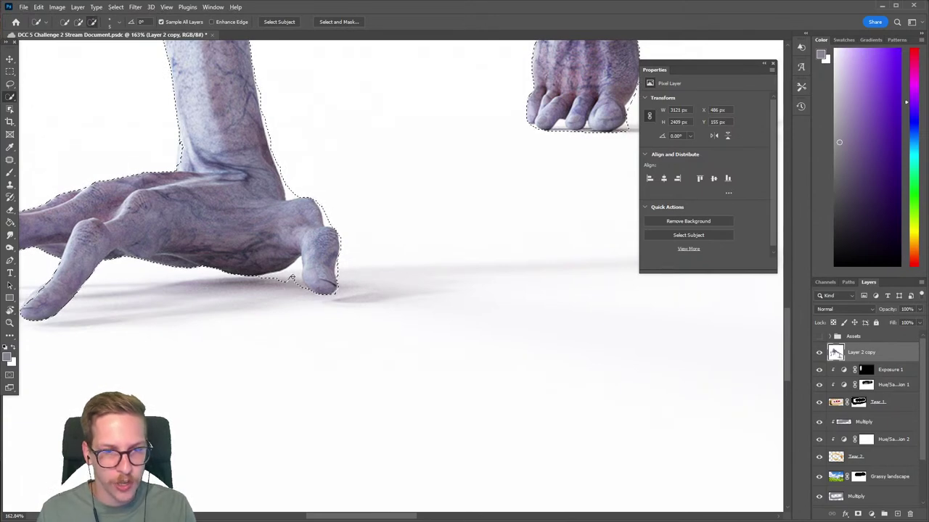
{"action": "left_click", "coordinate": [292, 282], "text": "alt"}
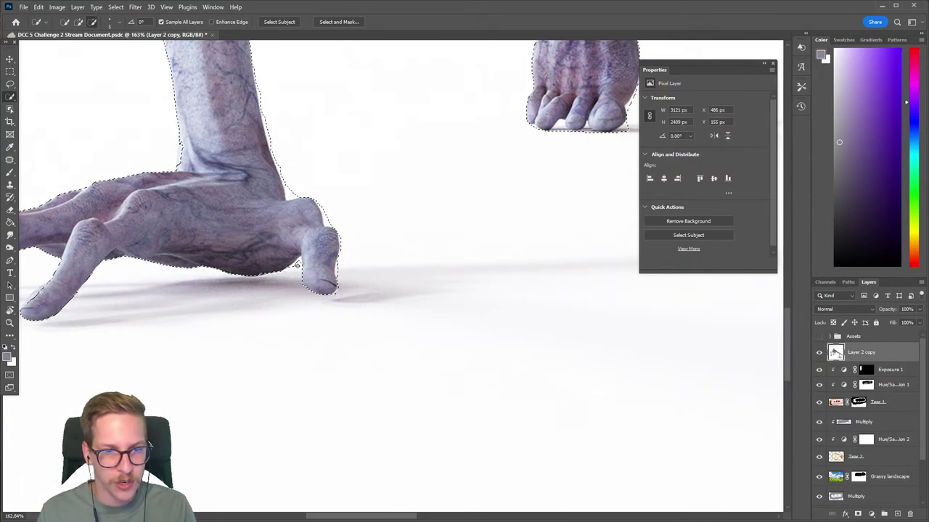
{"action": "key", "text": "alt"}
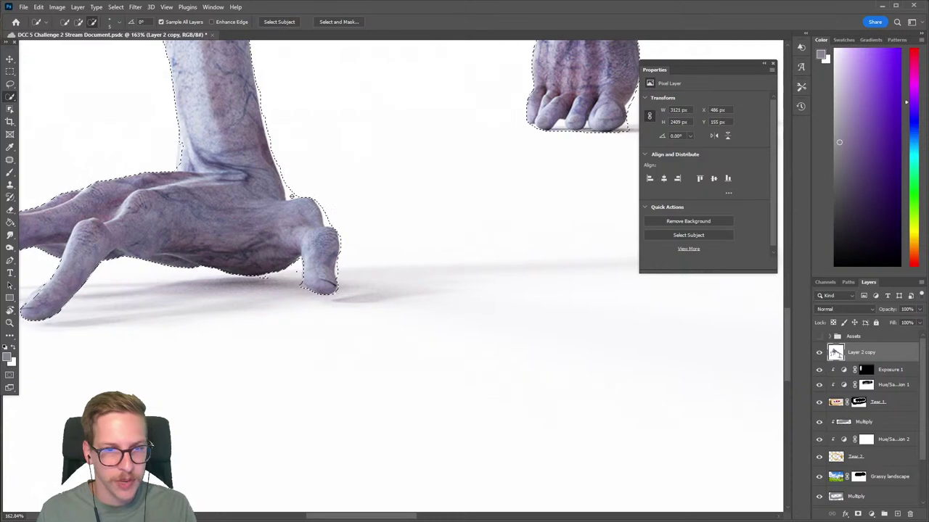
{"action": "left_click", "coordinate": [290, 189], "text": "alt"}
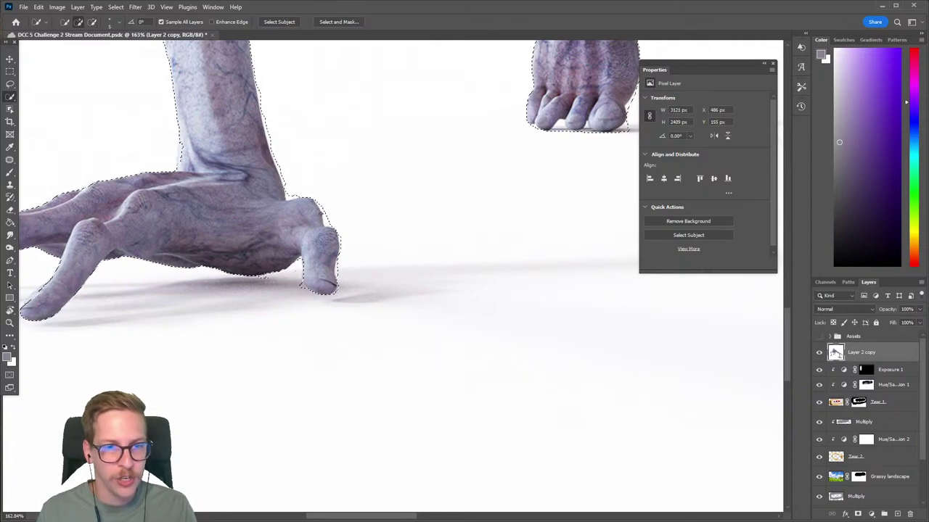
{"action": "scroll", "coordinate": [328, 221], "scroll_direction": "down", "scroll_amount": 10}
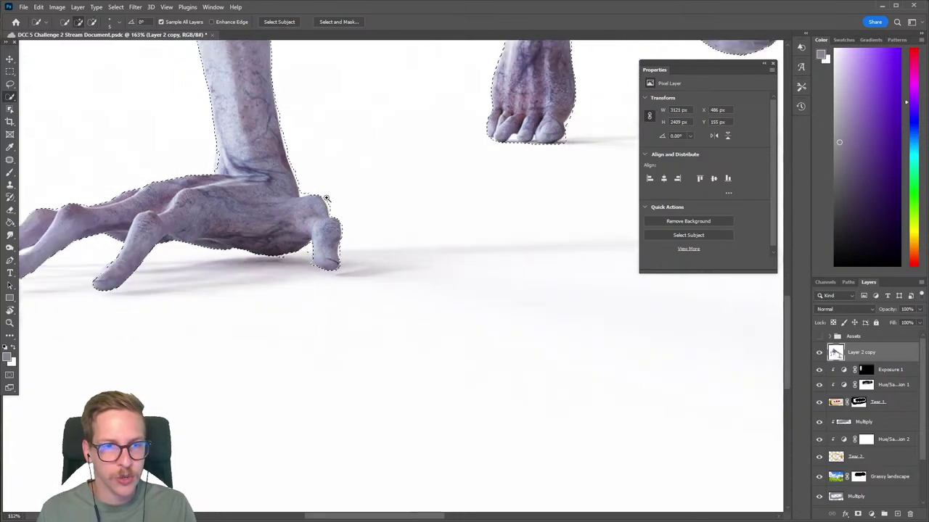
{"action": "scroll", "coordinate": [350, 352], "scroll_direction": "up", "scroll_amount": 1}
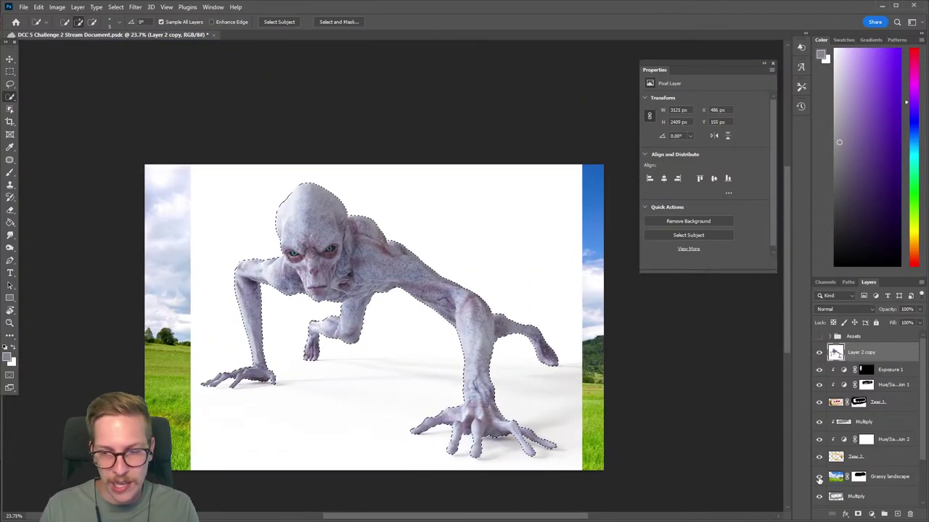
Add a layer mask to Layer 2 copy from the alien selection and convert the layer to a smart object.
{"action": "left_click", "coordinate": [859, 513]}
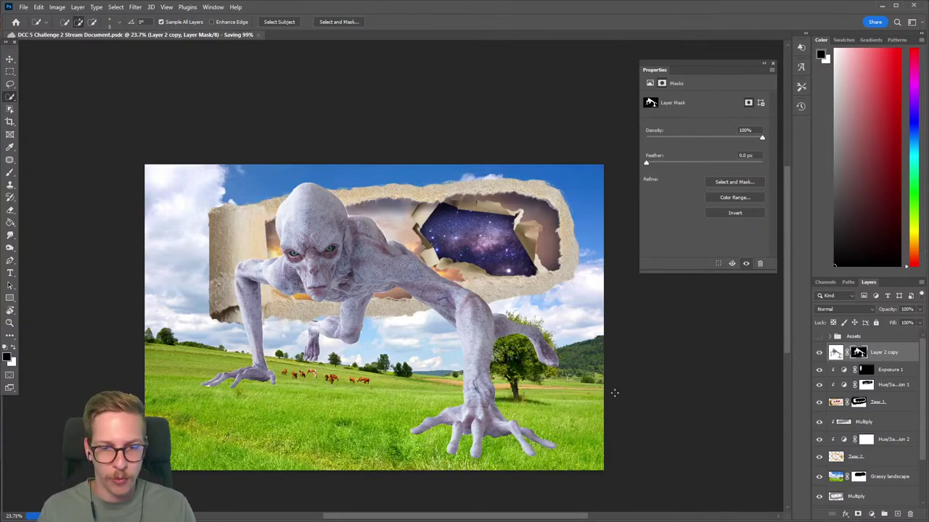
{"action": "key", "text": "v"}
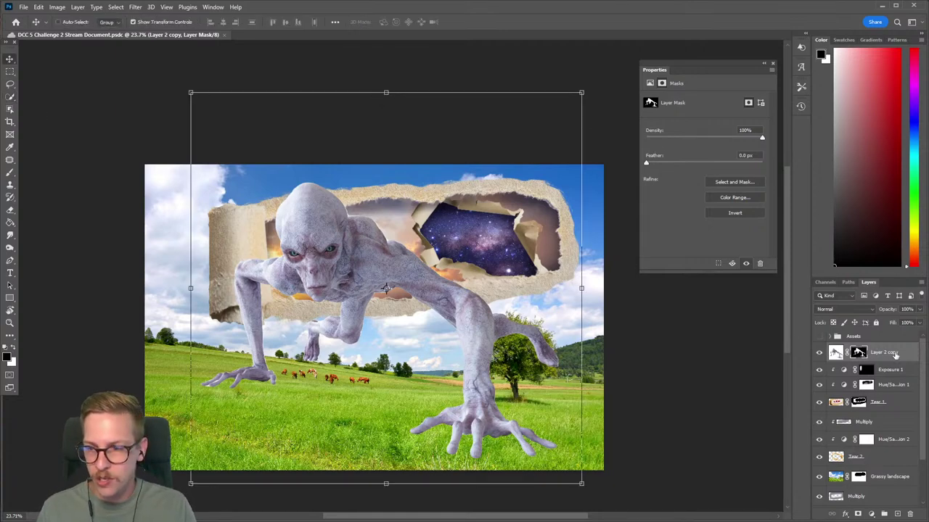
{"action": "right_click", "coordinate": [901, 354]}
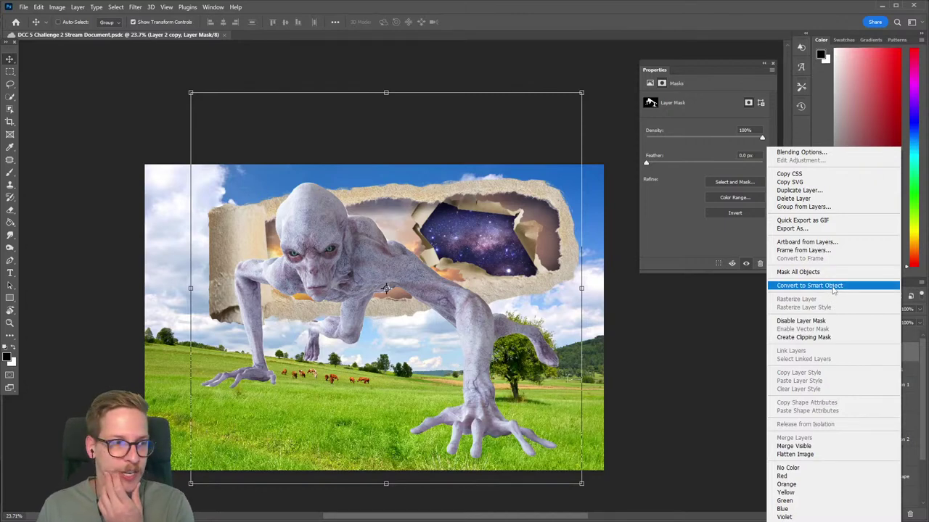
{"action": "left_click", "coordinate": [833, 288]}
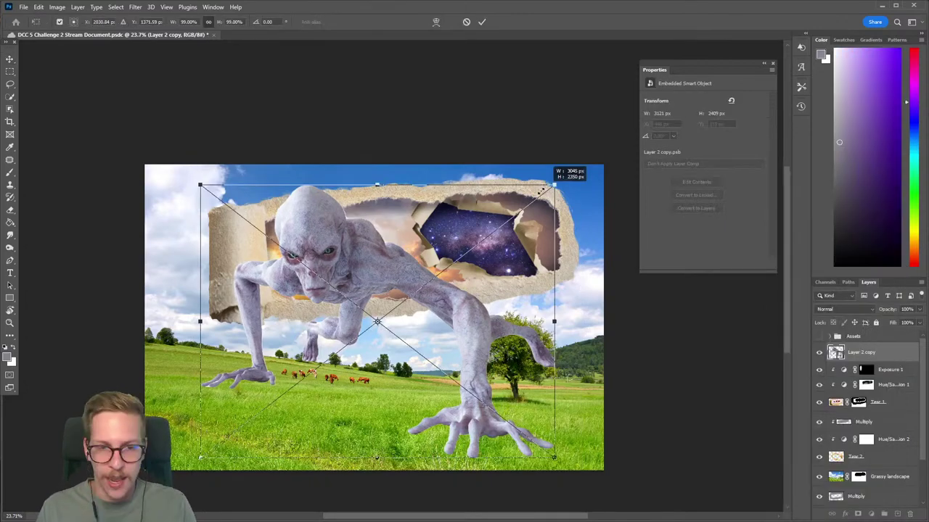
Scale the alien to about 2363 px wide and place it on the grass with its front hand cropped by the image's lower edge.
{"action": "left_click_drag", "start_coordinate": [541, 191], "coordinate": [486, 286]}
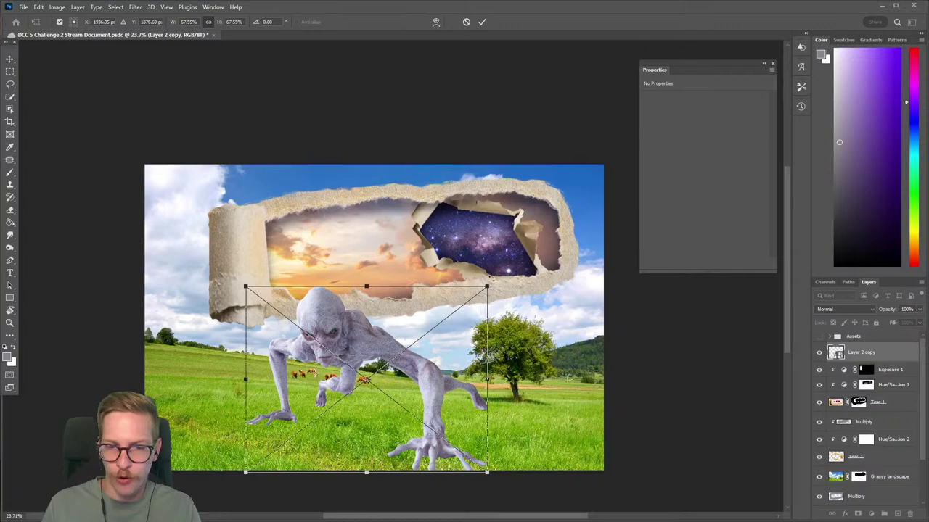
{"action": "left_click_drag", "start_coordinate": [488, 285], "coordinate": [495, 279]}
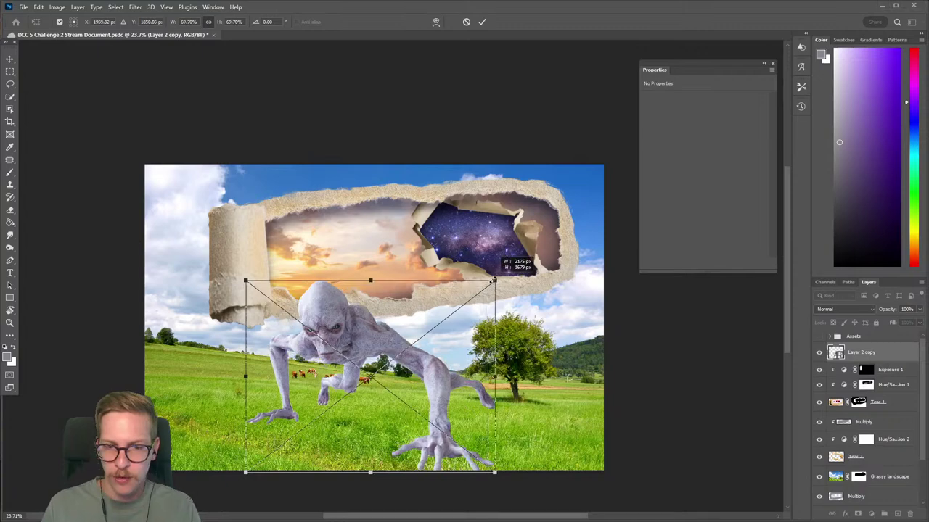
{"action": "left_click_drag", "start_coordinate": [466, 316], "coordinate": [459, 326]}
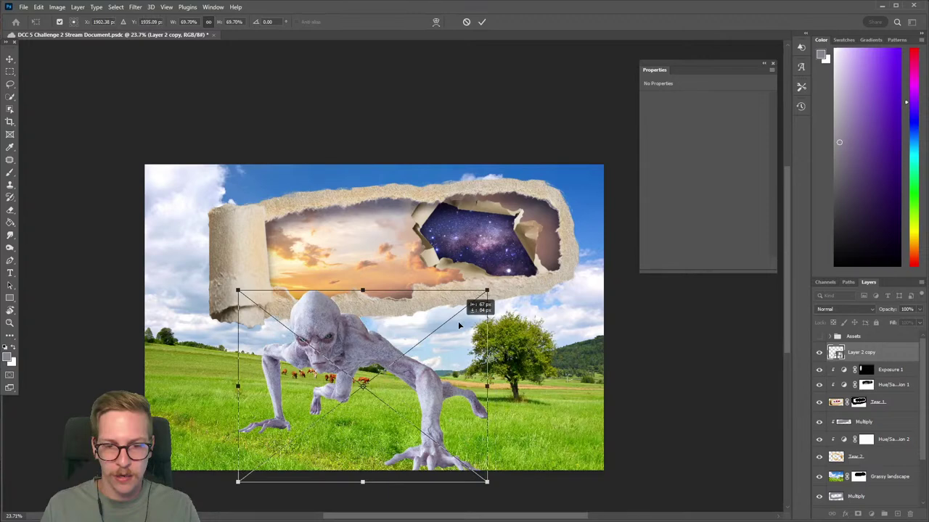
{"action": "left_click_drag", "start_coordinate": [487, 291], "coordinate": [504, 287]}
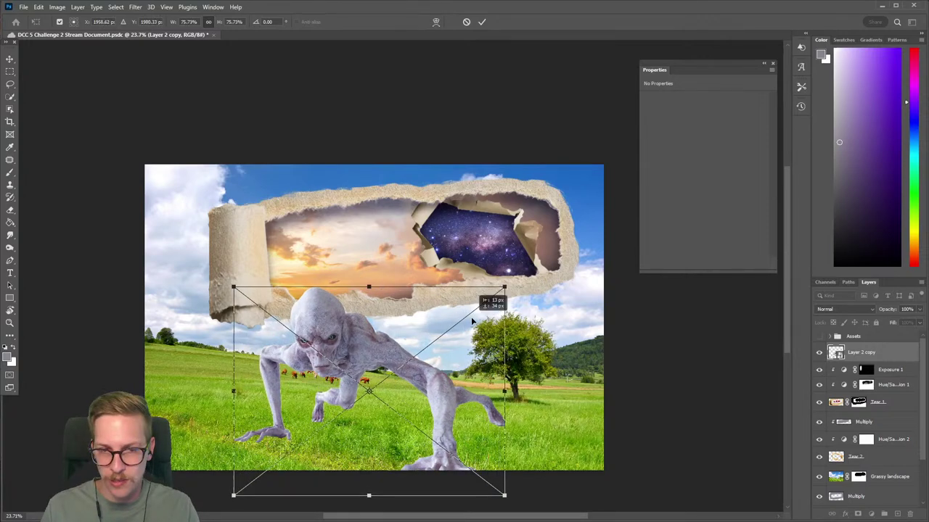
{"action": "key", "text": "Return"}
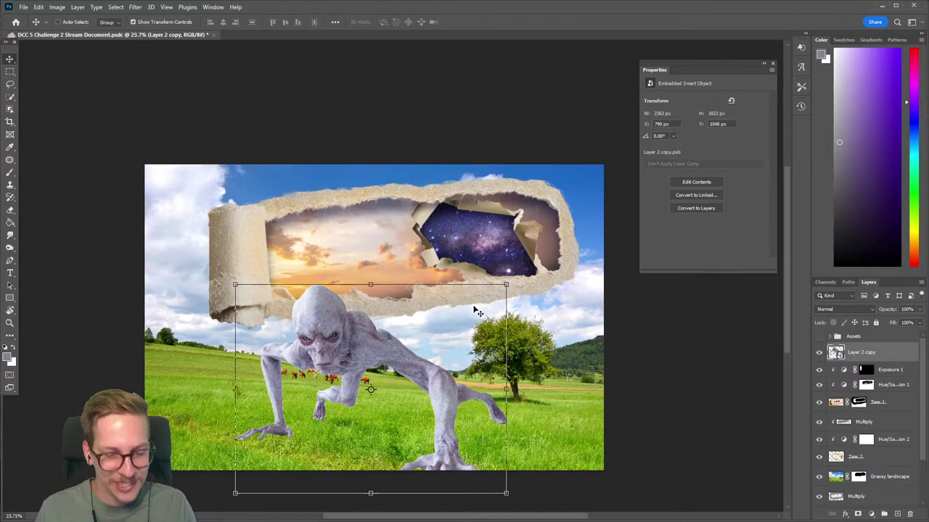
Switch to the Brush tool, hide the floating layer properties, and bring the whole composition into clear view.
{"action": "key", "text": "b"}
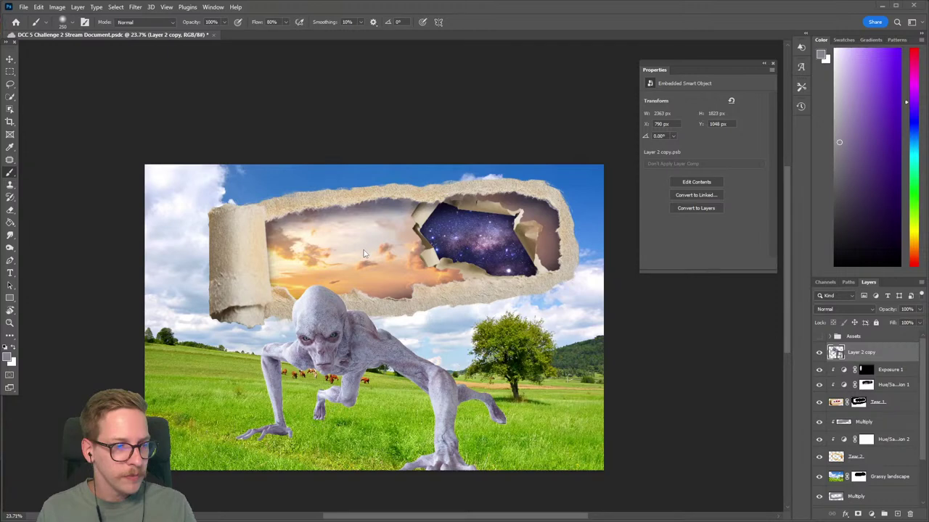
{"action": "left_click_drag", "start_coordinate": [338, 261], "coordinate": [329, 221]}
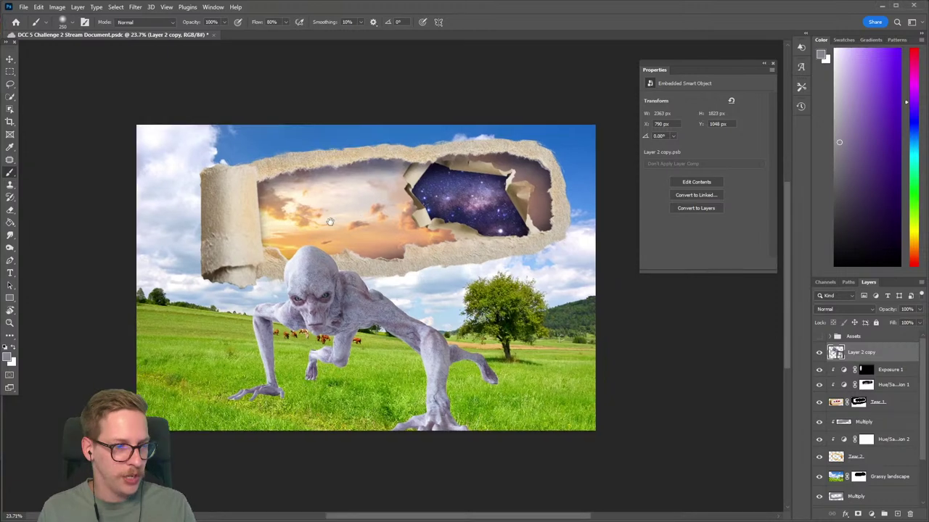
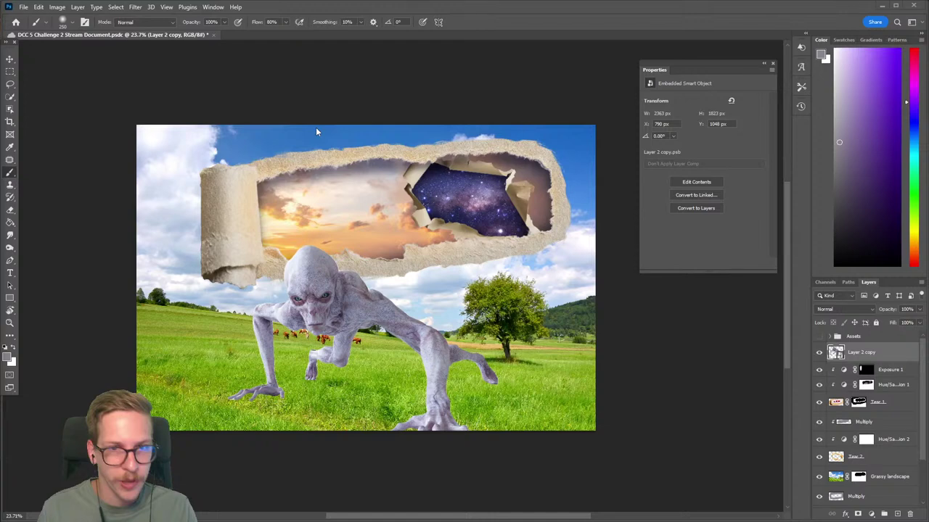
{"action": "scroll", "coordinate": [317, 128], "scroll_direction": "up", "scroll_amount": 1}
{"action": "left_click_drag", "start_coordinate": [369, 188], "coordinate": [352, 160]}
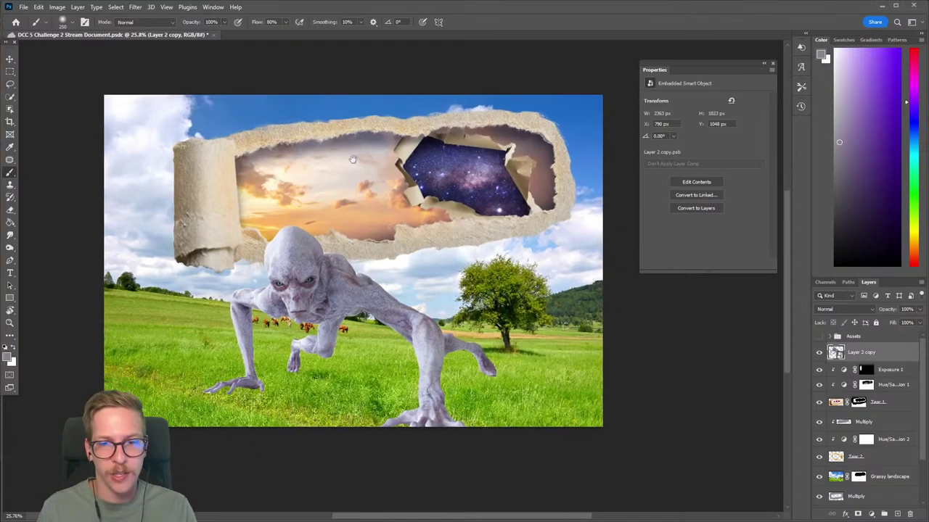
{"action": "left_click", "coordinate": [771, 68]}
{"action": "scroll", "coordinate": [656, 101], "scroll_direction": "up", "scroll_amount": 1}
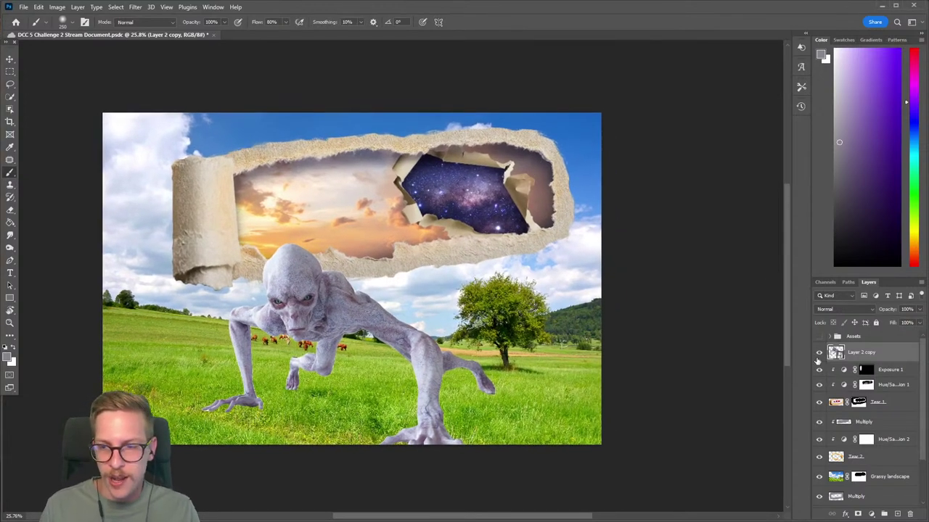
Toggle the alien layer's visibility to identify it, and enable the Harmonization neural filter on Layer 2 copy.
{"action": "left_click", "coordinate": [819, 352]}
{"action": "left_click", "coordinate": [819, 352]}
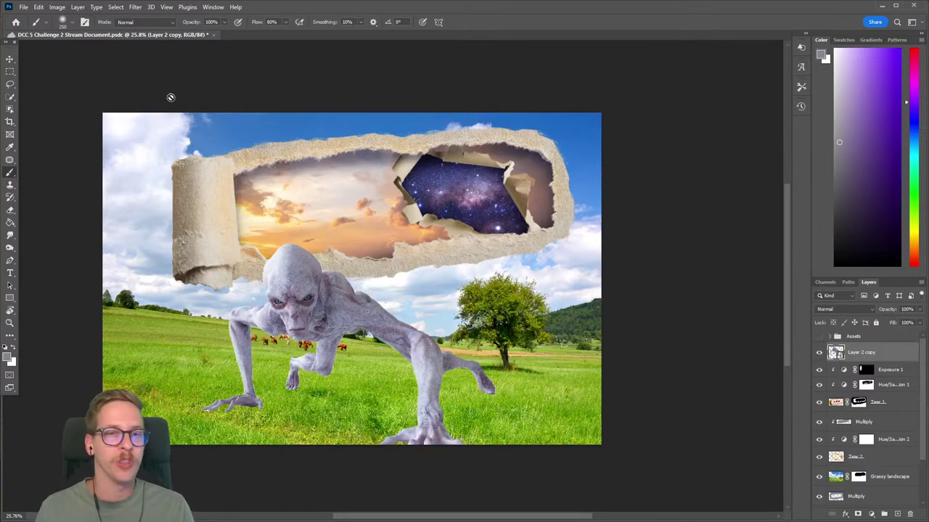
{"action": "left_click", "coordinate": [119, 10]}
{"action": "mouse_move", "coordinate": [130, 9]}
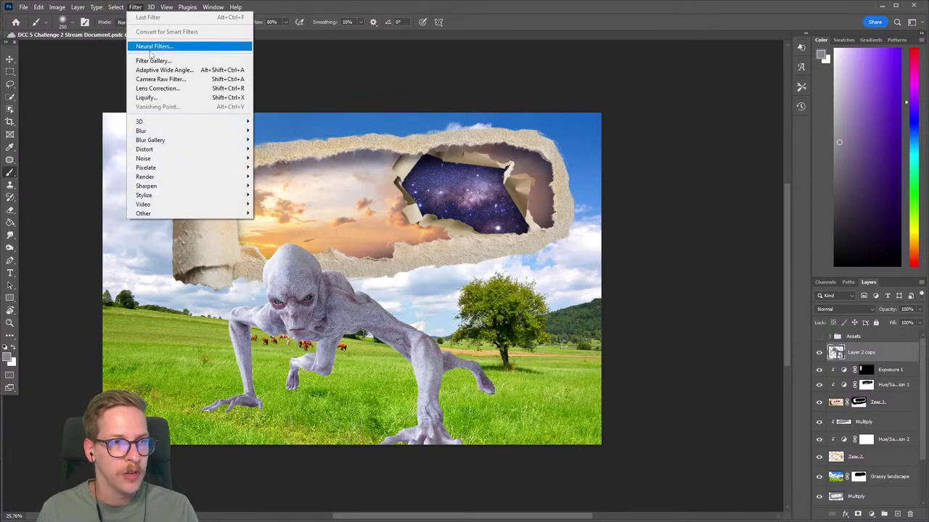
{"action": "left_click", "coordinate": [154, 46]}
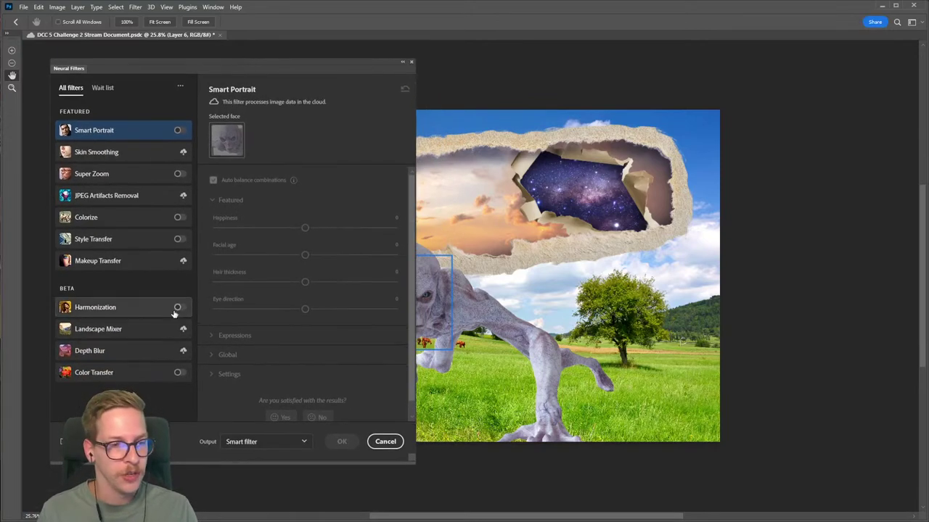
{"action": "left_click", "coordinate": [178, 308]}
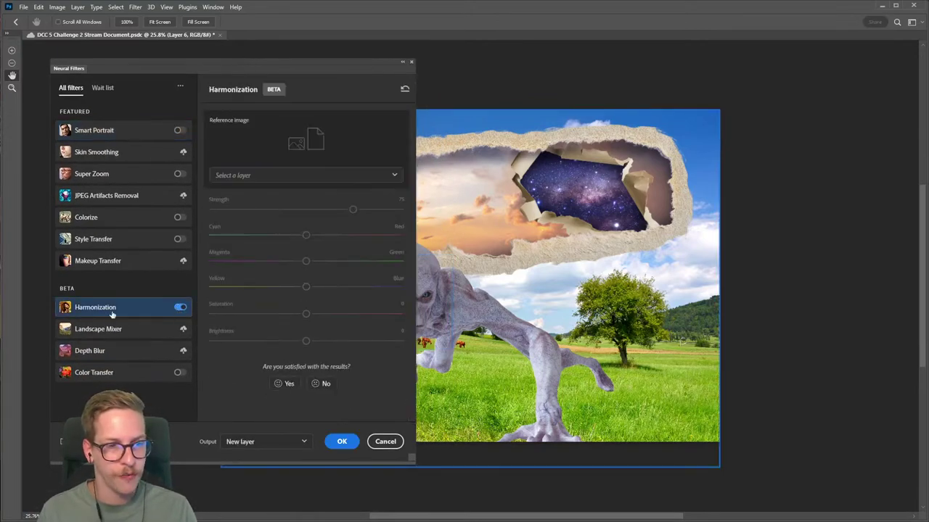
Use the Grassy landscape layer as the Harmonization reference and arrange the filter window so that the alien is unobstructed.
{"action": "left_click", "coordinate": [309, 178]}
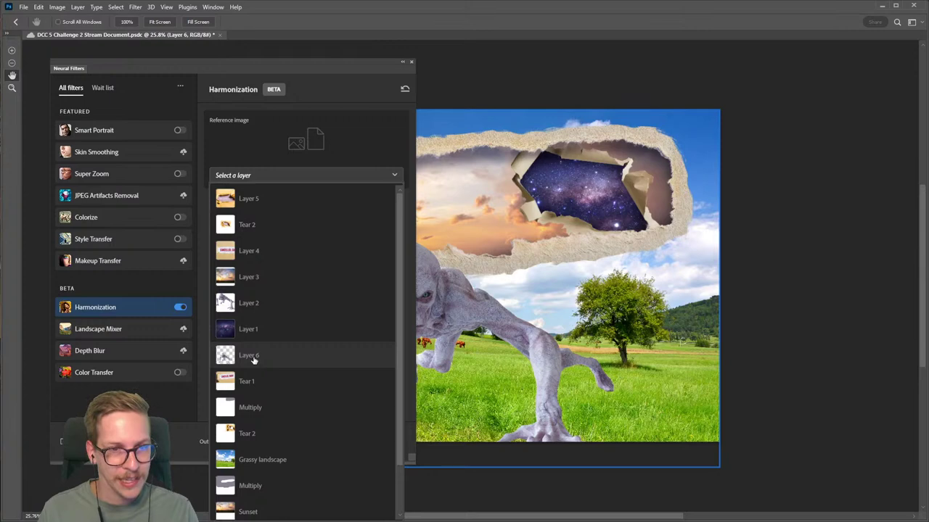
{"action": "left_click", "coordinate": [270, 180]}
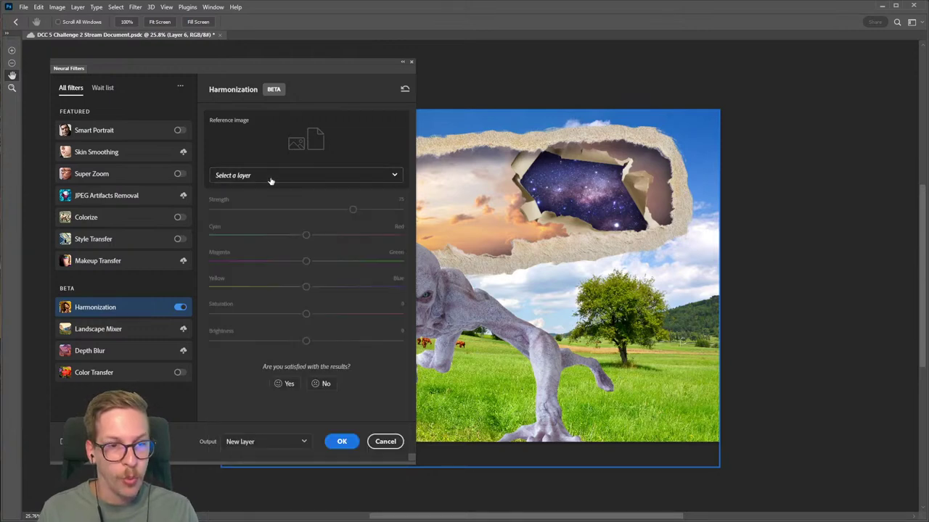
{"action": "left_click", "coordinate": [275, 175]}
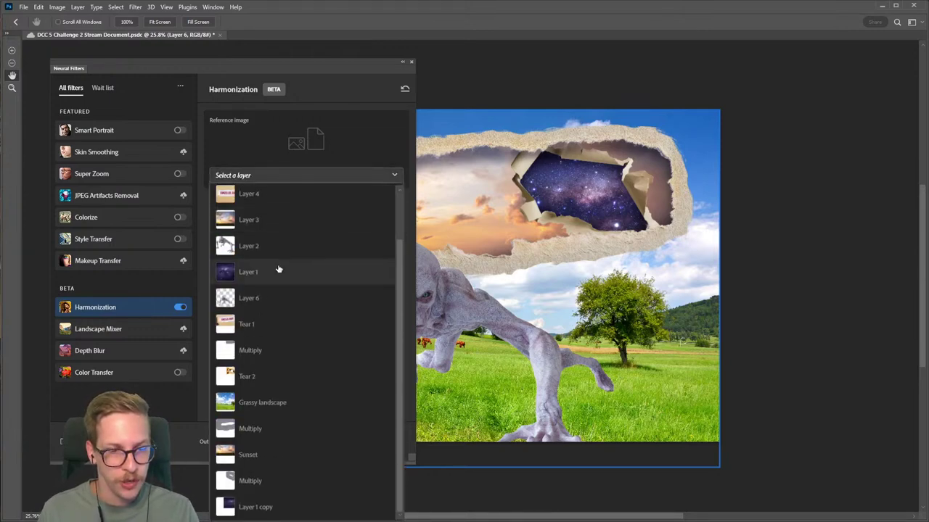
{"action": "left_click", "coordinate": [267, 404]}
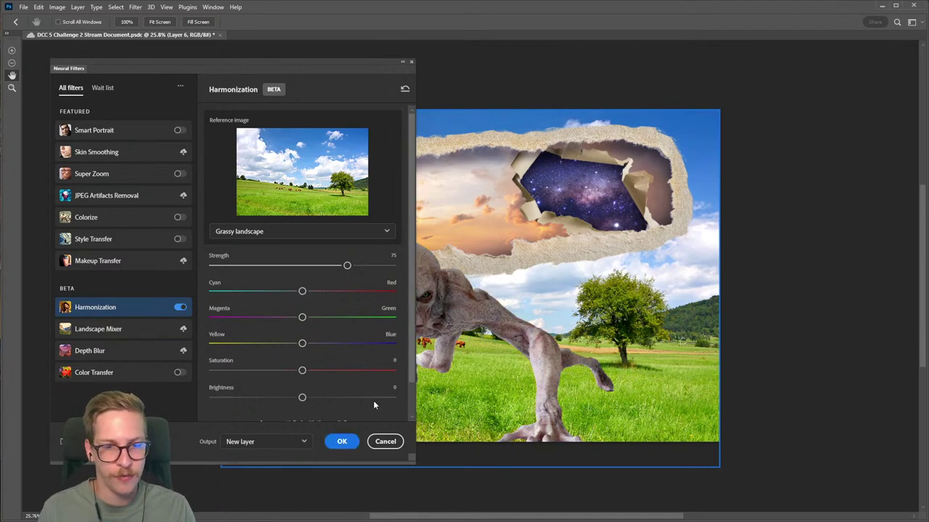
{"action": "left_click_drag", "start_coordinate": [289, 63], "coordinate": [752, 68]}
{"action": "left_click_drag", "start_coordinate": [118, 211], "coordinate": [328, 200]}
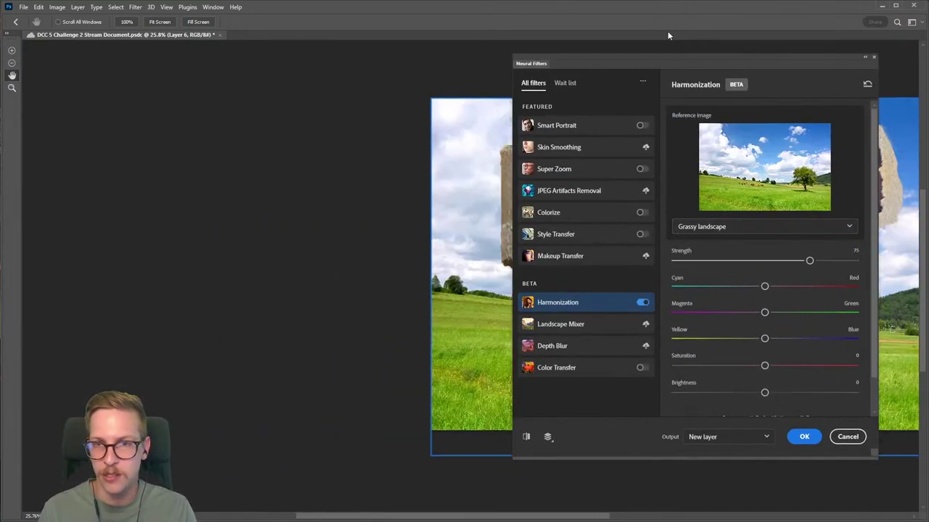
{"action": "left_click_drag", "start_coordinate": [661, 63], "coordinate": [181, 47]}
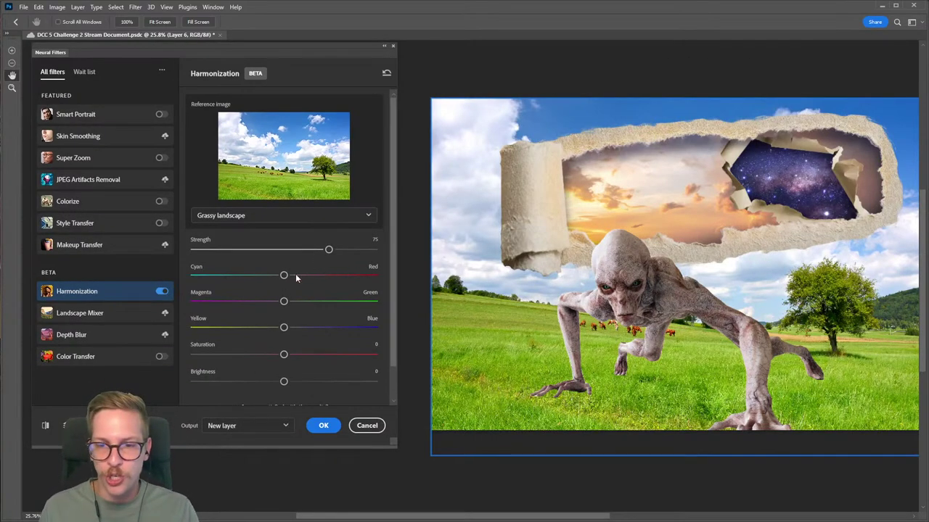
Shift the alien's harmonization colour balance slightly toward green, cyan and yellow.
{"action": "left_click_drag", "start_coordinate": [291, 306], "coordinate": [296, 305]}
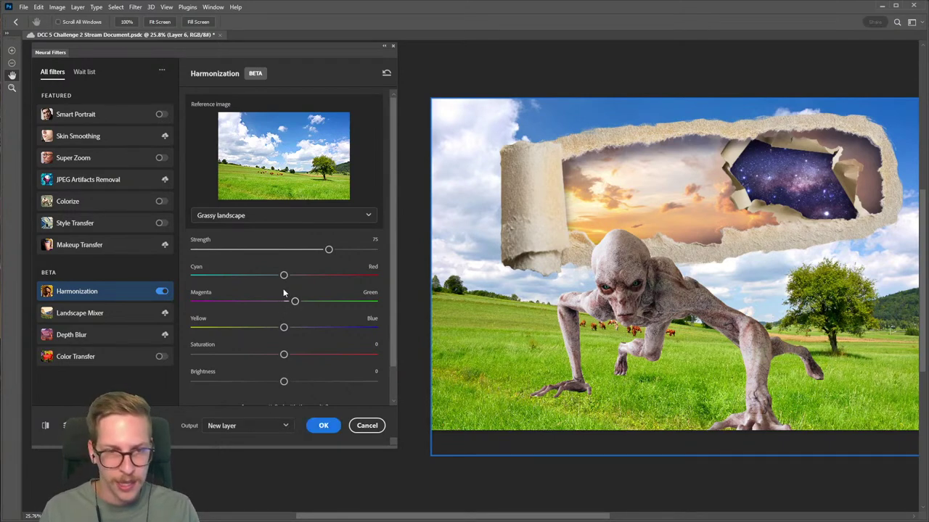
{"action": "left_click_drag", "start_coordinate": [286, 276], "coordinate": [276, 276]}
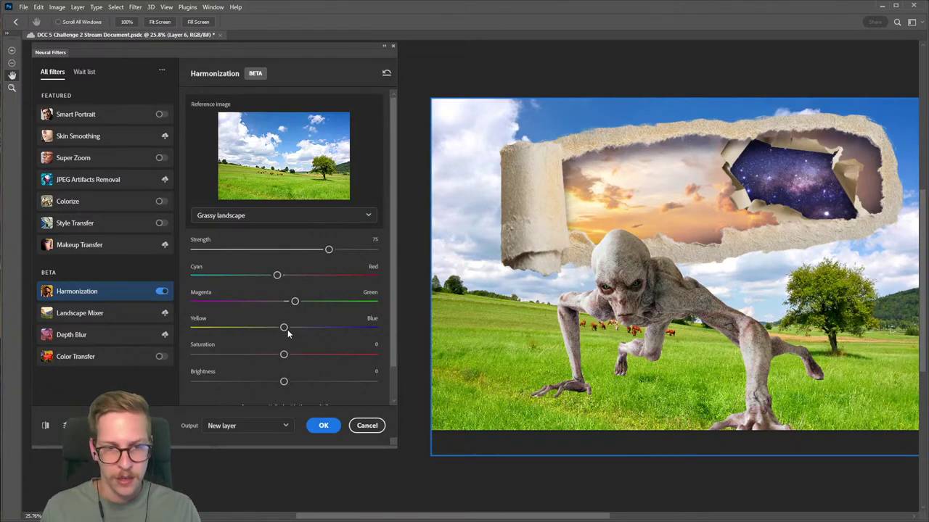
{"action": "left_click_drag", "start_coordinate": [284, 329], "coordinate": [276, 330]}
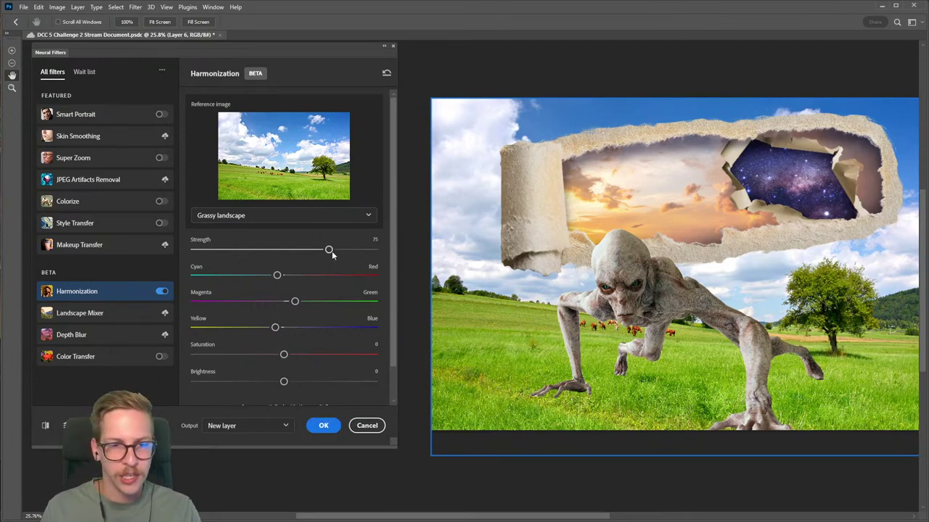
Reduce the harmonization strength to 65 and apply the filter with its output as a new layer.
{"action": "left_click_drag", "start_coordinate": [328, 250], "coordinate": [314, 253]}
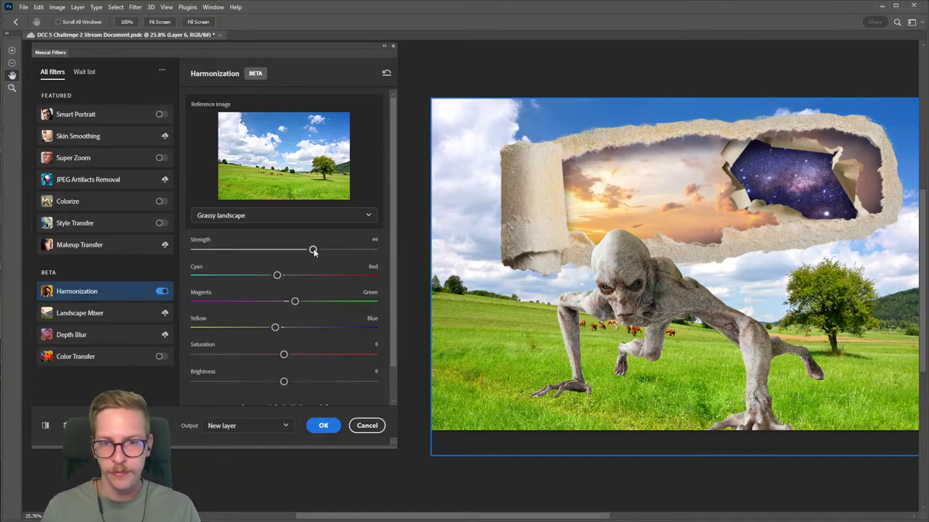
{"action": "left_click_drag", "start_coordinate": [313, 252], "coordinate": [311, 251]}
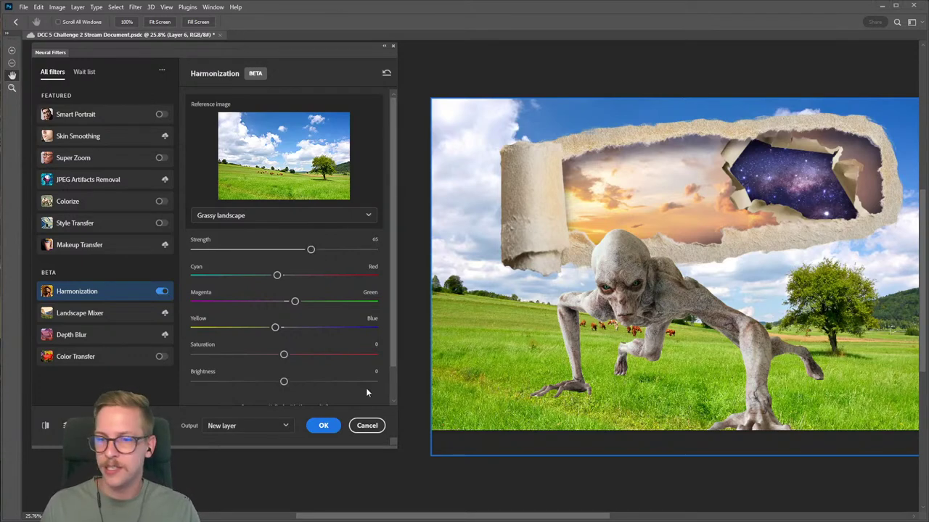
{"action": "left_click", "coordinate": [328, 428]}
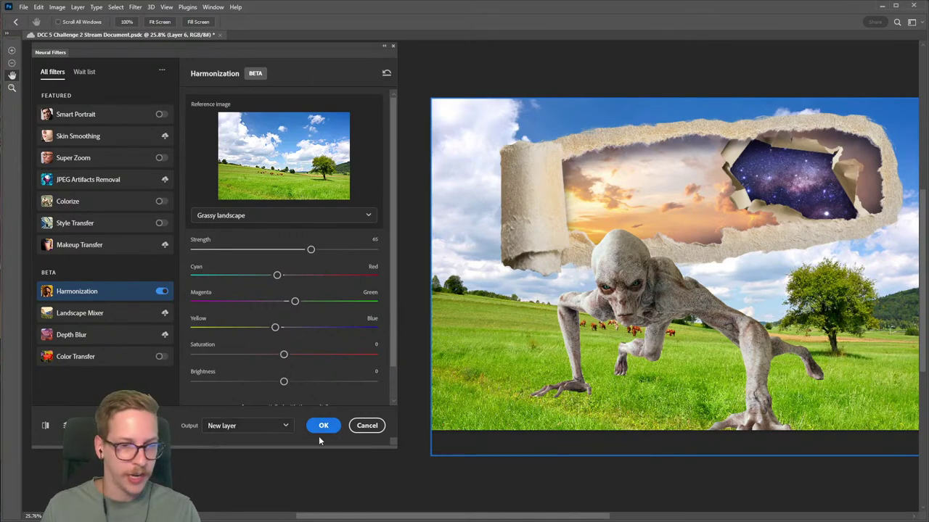
{"action": "left_click", "coordinate": [326, 428]}
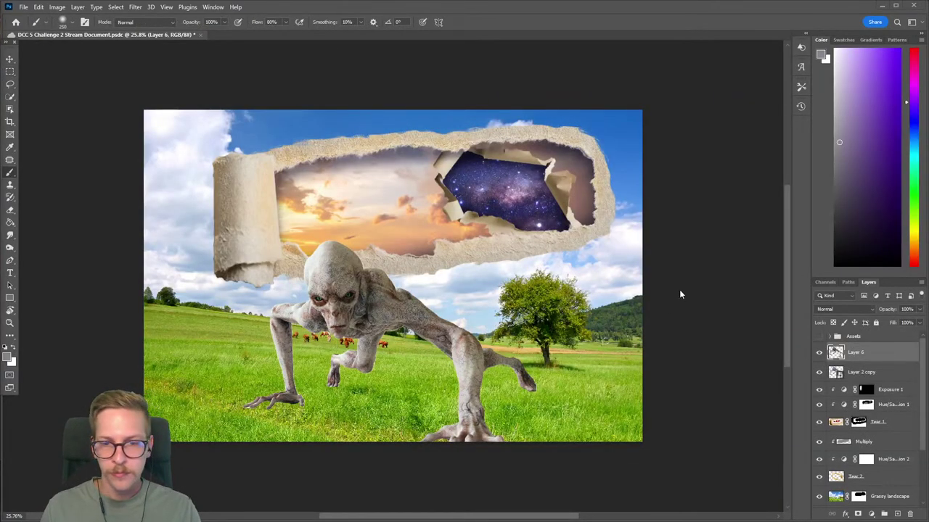
Compare the alien before and after harmonization by repeatedly hiding and showing Layer 6.
{"action": "left_click", "coordinate": [816, 354]}
{"action": "left_click", "coordinate": [818, 354]}
{"action": "left_click", "coordinate": [818, 354]}
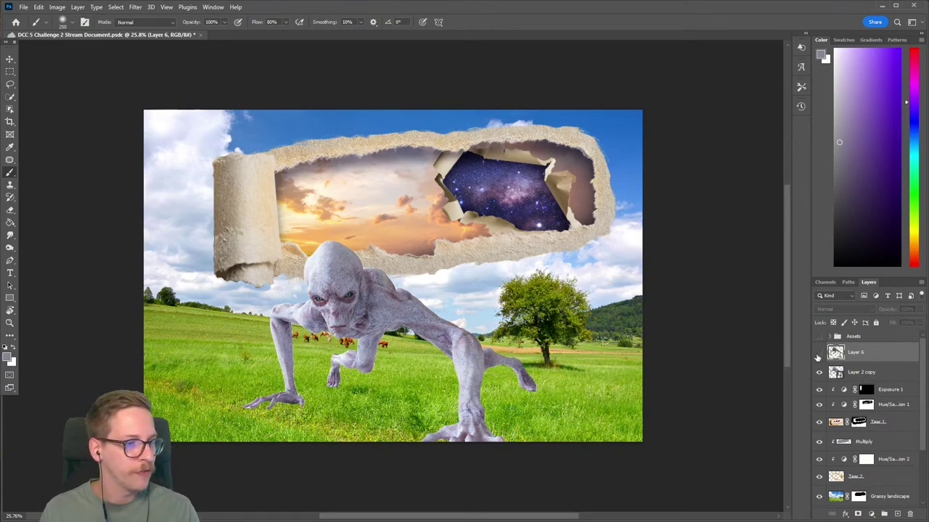
{"action": "left_click", "coordinate": [817, 354]}
{"action": "left_click", "coordinate": [817, 354]}
{"action": "left_click", "coordinate": [818, 354]}
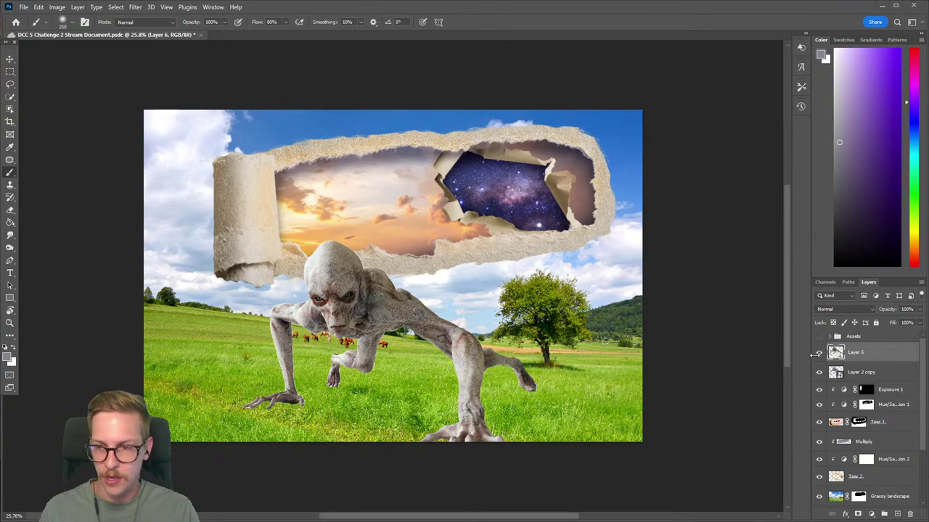
{"action": "left_click", "coordinate": [818, 354]}
{"action": "left_click", "coordinate": [818, 354]}
{"action": "left_click", "coordinate": [818, 354]}
{"action": "left_click", "coordinate": [818, 354]}
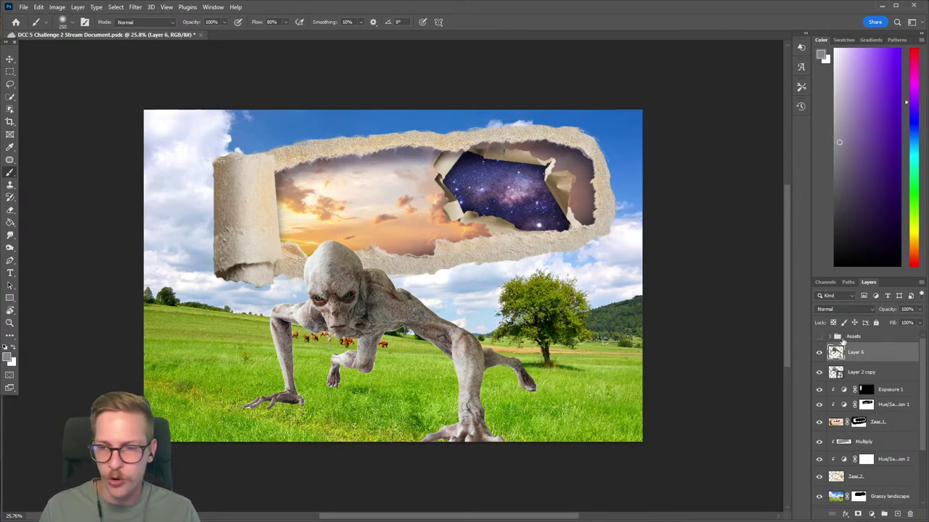
Hide Layer 2 copy, rename the harmonized layer Alien, and save the document.
{"action": "left_click", "coordinate": [819, 372]}
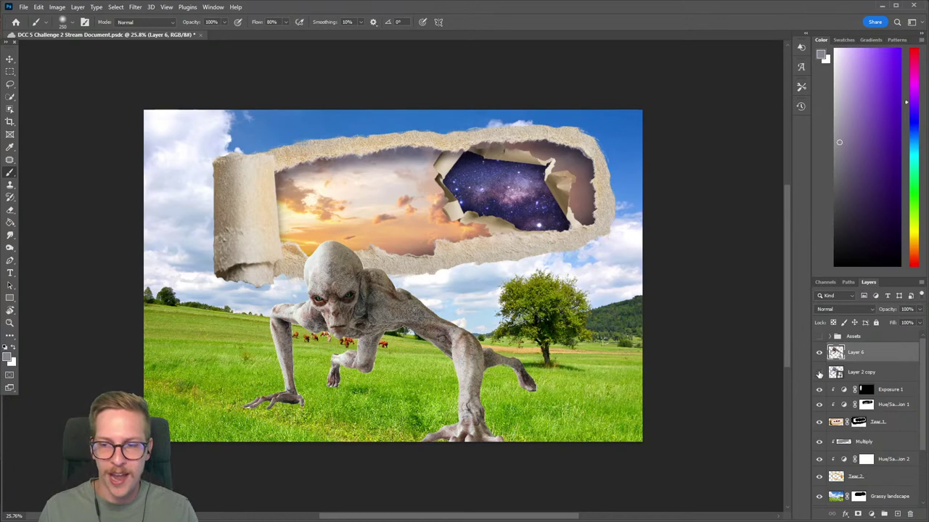
{"action": "double_click", "coordinate": [856, 352]}
{"action": "type", "text": "Alien"}
{"action": "key", "text": "Return"}
{"action": "key", "text": "ctrl+s"}
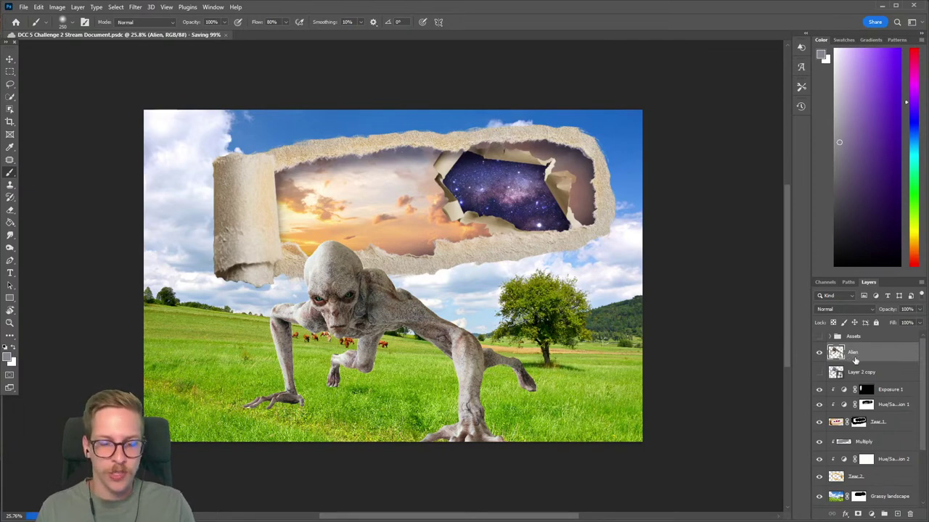
Duplicate the Alien layer, place the duplicate directly below the original, and rename it Cast shadow.
{"action": "key", "text": "ctrl+j"}
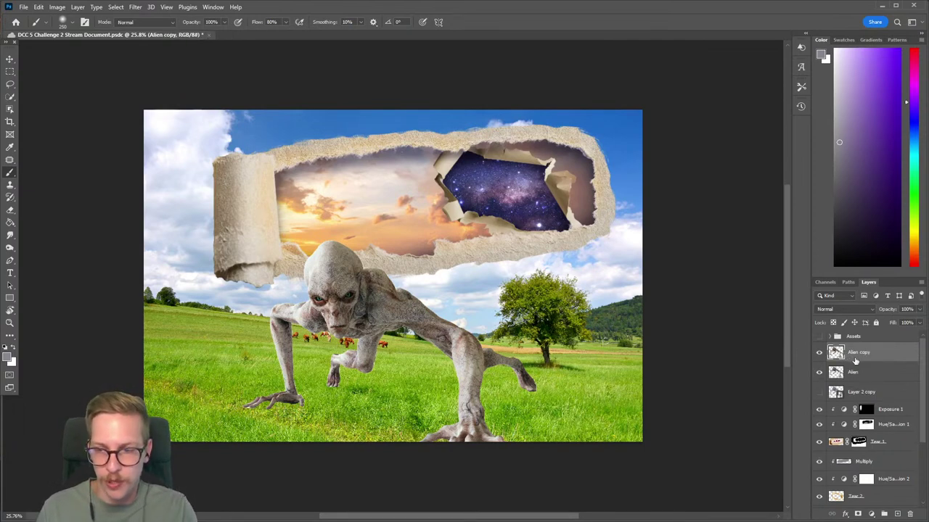
{"action": "left_click_drag", "start_coordinate": [863, 354], "coordinate": [859, 379]}
{"action": "double_click", "coordinate": [858, 372]}
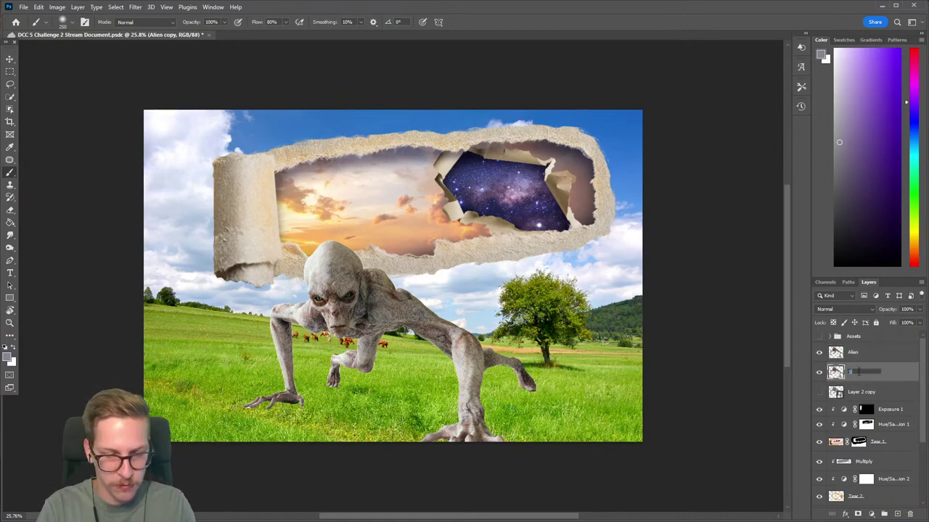
{"action": "type", "text": "S"}
{"action": "key", "text": "BackSpace"}
{"action": "type", "text": "Cas"}
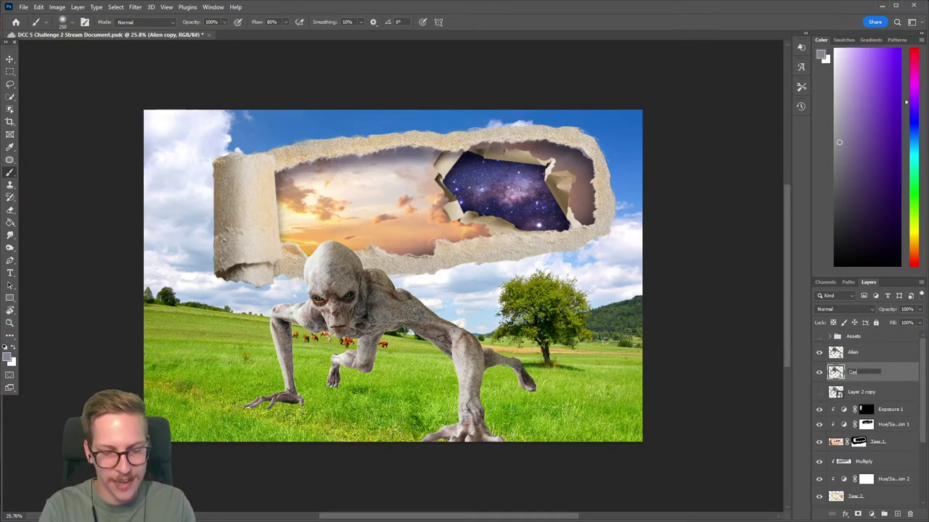
{"action": "type", "text": "t shadow"}
{"action": "key", "text": "Return"}
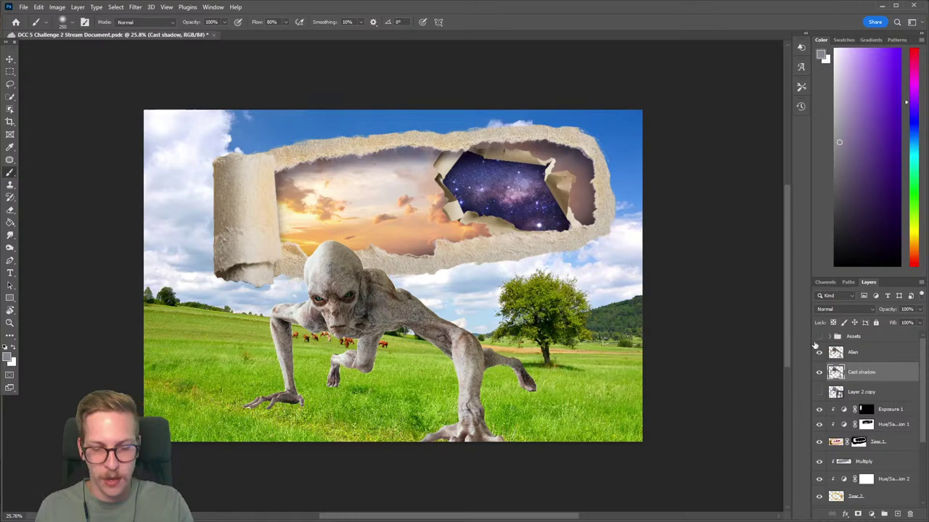
Flip the Cast shadow layer vertically at about 89% height and position it below the alien as a mirrored silhouette meeting its limbs.
{"action": "key", "text": "v"}
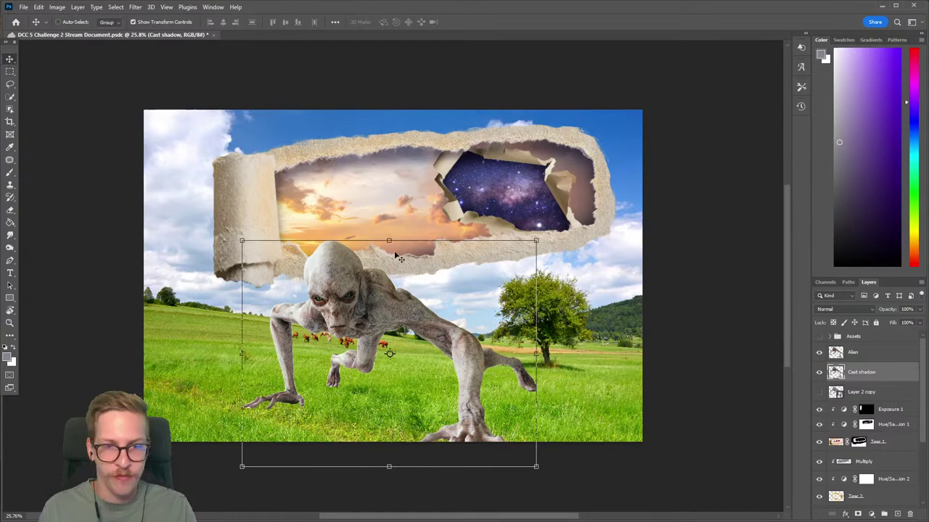
{"action": "left_click_drag", "start_coordinate": [389, 240], "coordinate": [444, 204]}
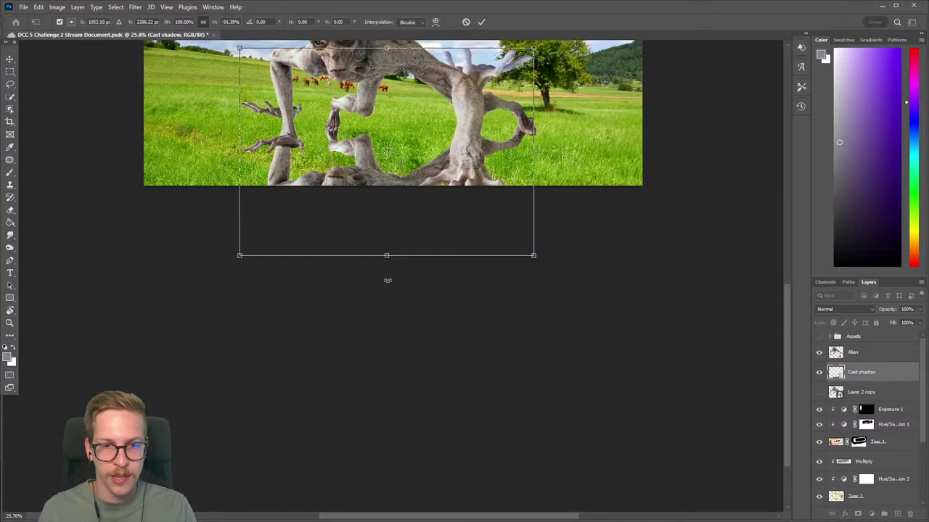
{"action": "left_click_drag", "start_coordinate": [388, 280], "coordinate": [410, 373]}
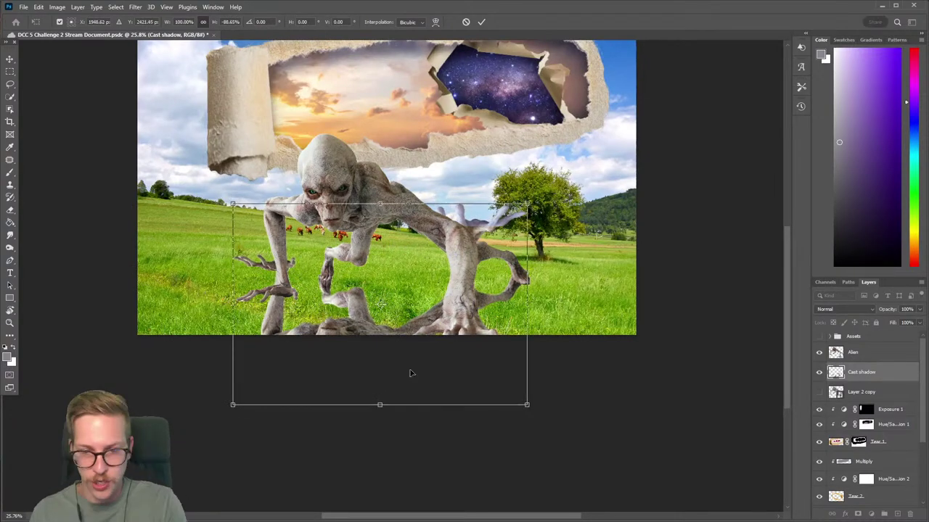
{"action": "key", "text": "Return"}
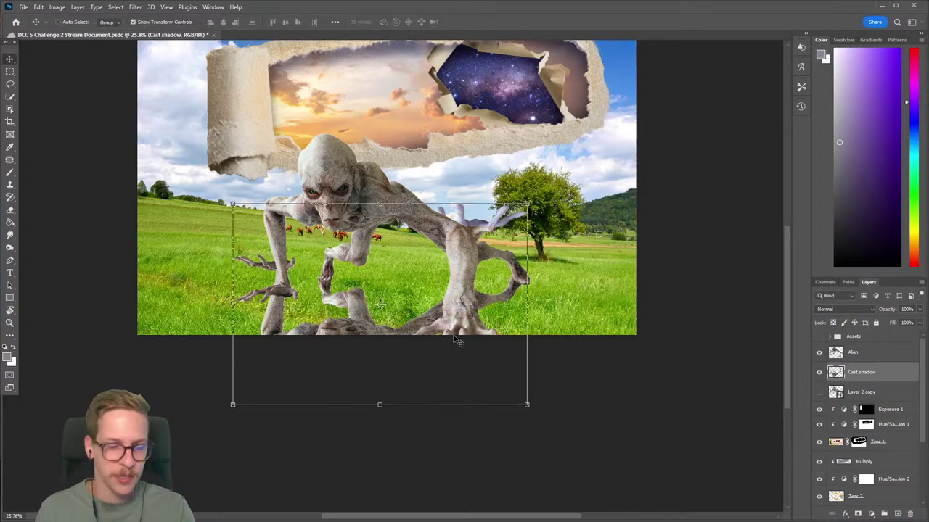
Turn the Cast shadow layer solid black with Hue/Saturation, setting Saturation to -1 and Lightness to -100.
{"action": "key", "text": "ctrl"}
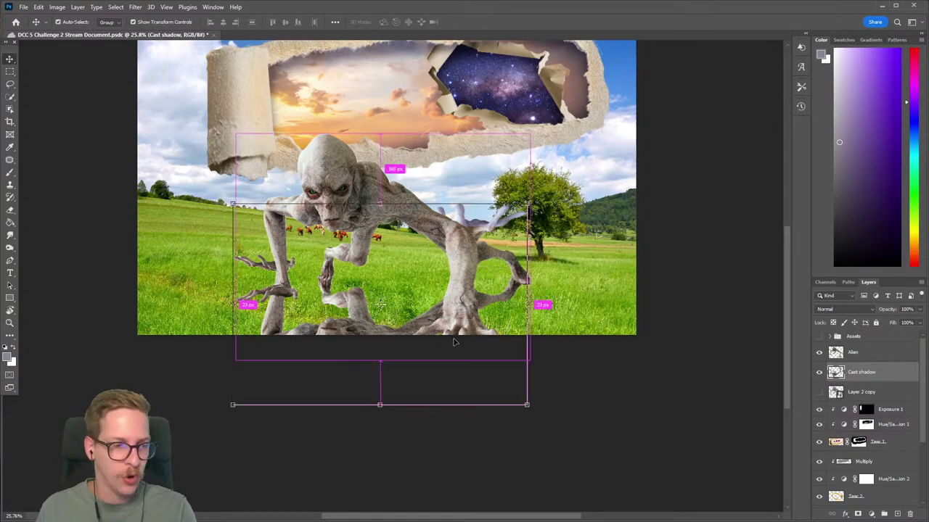
{"action": "key", "text": "ctrl+u"}
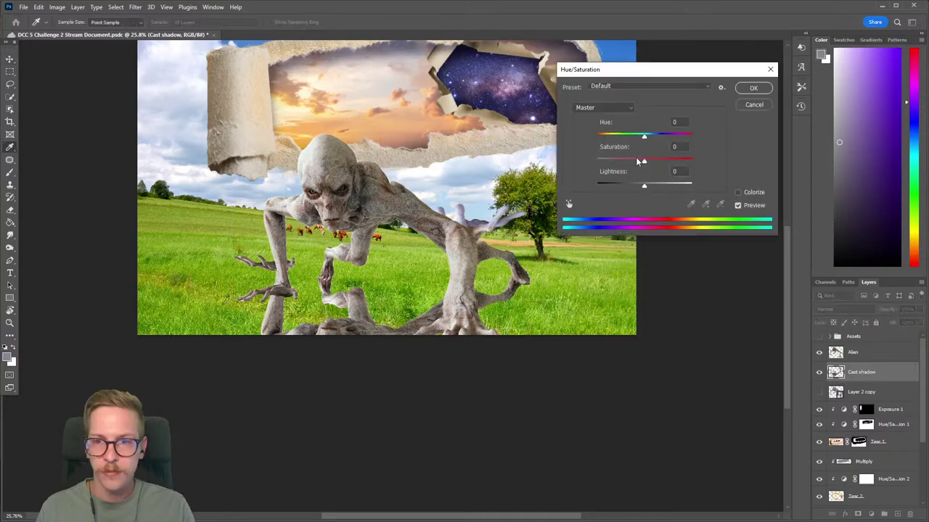
{"action": "mouse_move", "coordinate": [638, 161]}
{"action": "left_mouse_down"}
{"action": "mouse_move", "coordinate": [650, 165]}
{"action": "mouse_move", "coordinate": [643, 164]}
{"action": "left_mouse_up"}
{"action": "left_click_drag", "start_coordinate": [643, 186], "coordinate": [596, 186]}
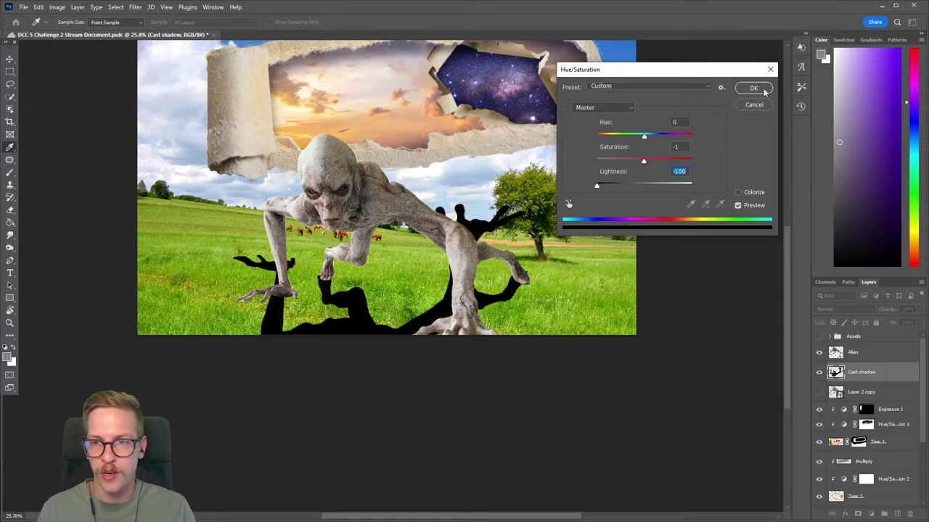
{"action": "left_click", "coordinate": [753, 89]}
Fill the black cast-shadow silhouette with the grey foreground colour using the Paint Bucket tool.
{"action": "key", "text": "g"}
{"action": "scroll", "coordinate": [384, 353], "scroll_direction": "up", "scroll_amount": 2}
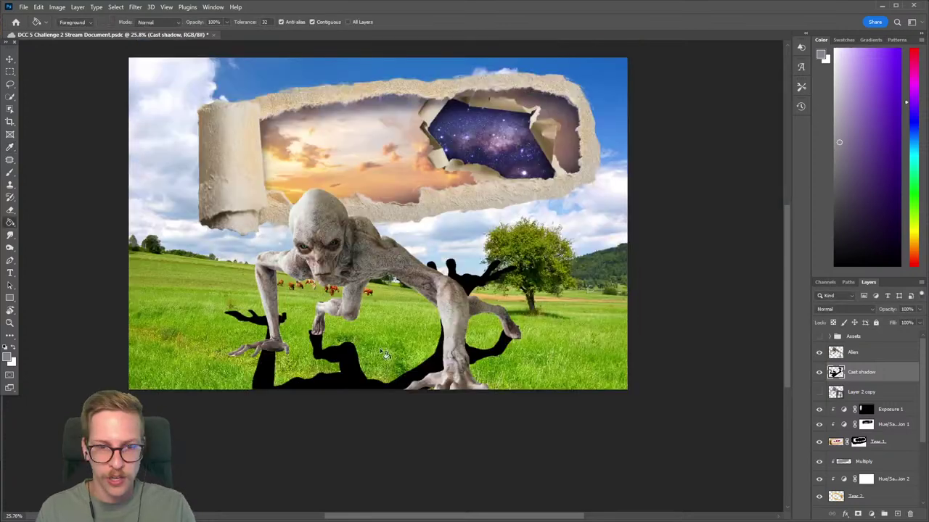
{"action": "left_click", "coordinate": [349, 371]}
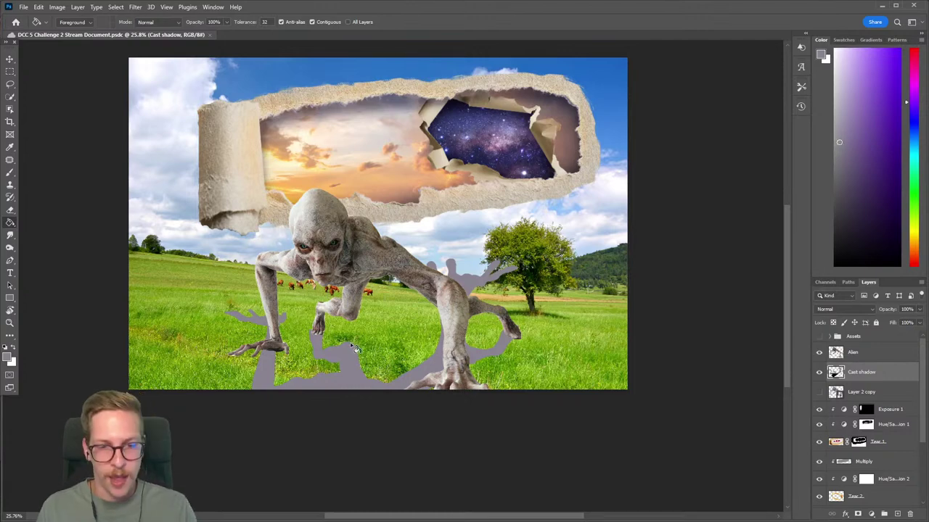
Set the Cast shadow layer's blend mode to Multiply and erase the parts of the silhouette spilling over the sky and above the limbs.
{"action": "left_click", "coordinate": [851, 310]}
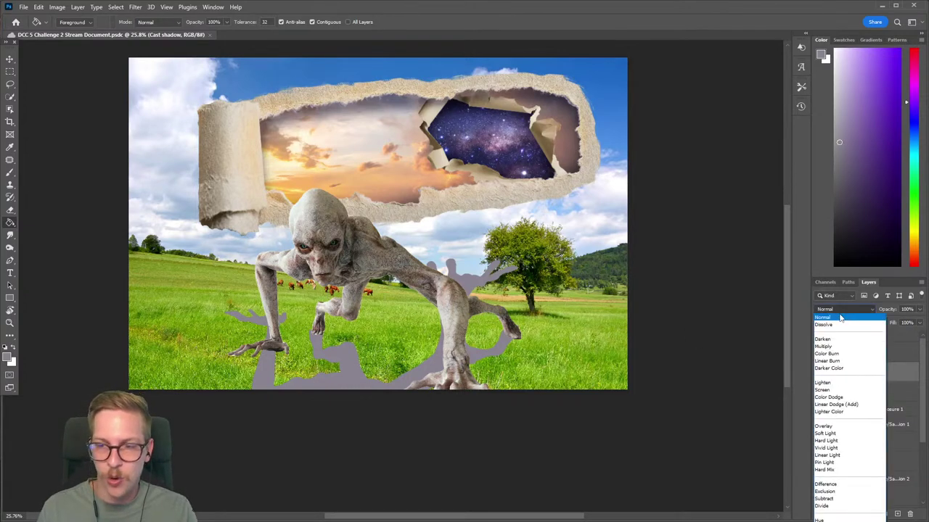
{"action": "left_click", "coordinate": [822, 346]}
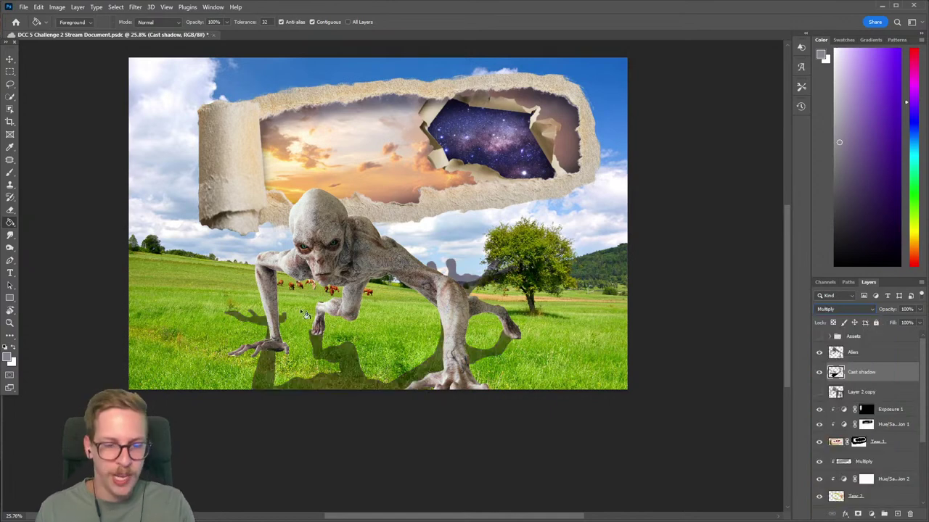
{"action": "key", "text": "e"}
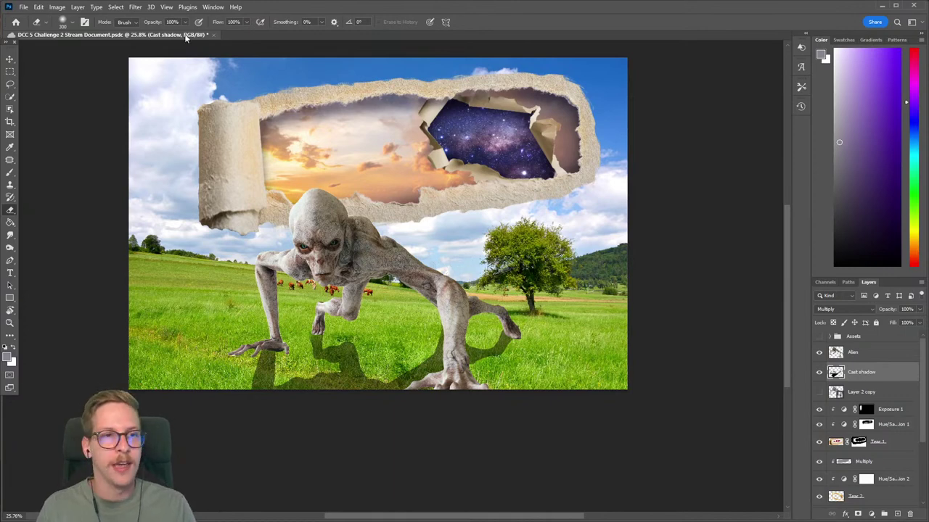
Apply a Gaussian Blur with a 40.1-pixel radius to the Cast shadow layer.
{"action": "left_click", "coordinate": [134, 8]}
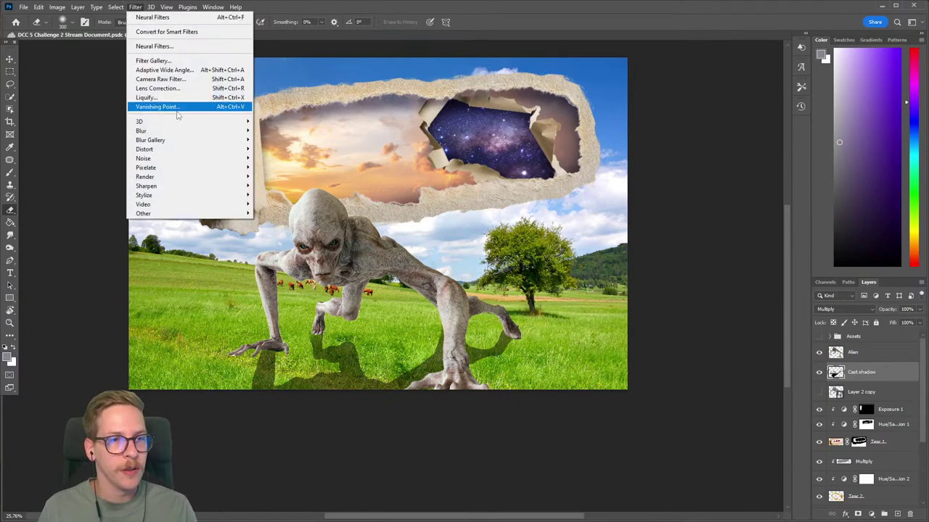
{"action": "mouse_move", "coordinate": [211, 130]}
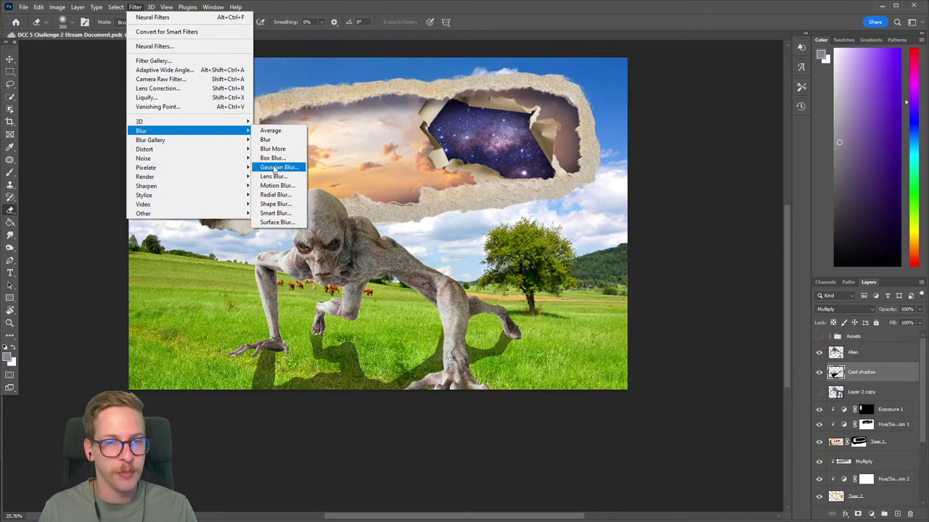
{"action": "left_click", "coordinate": [279, 167]}
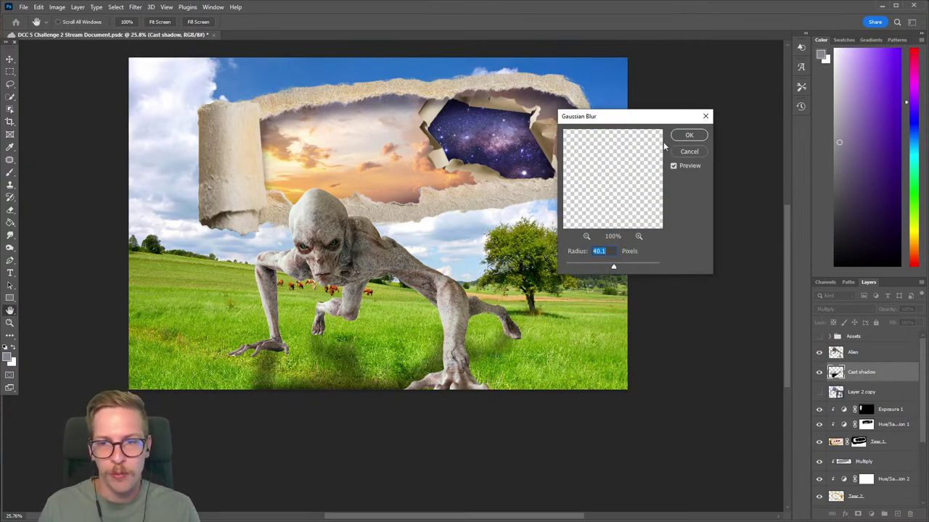
{"action": "key", "text": "Up"}
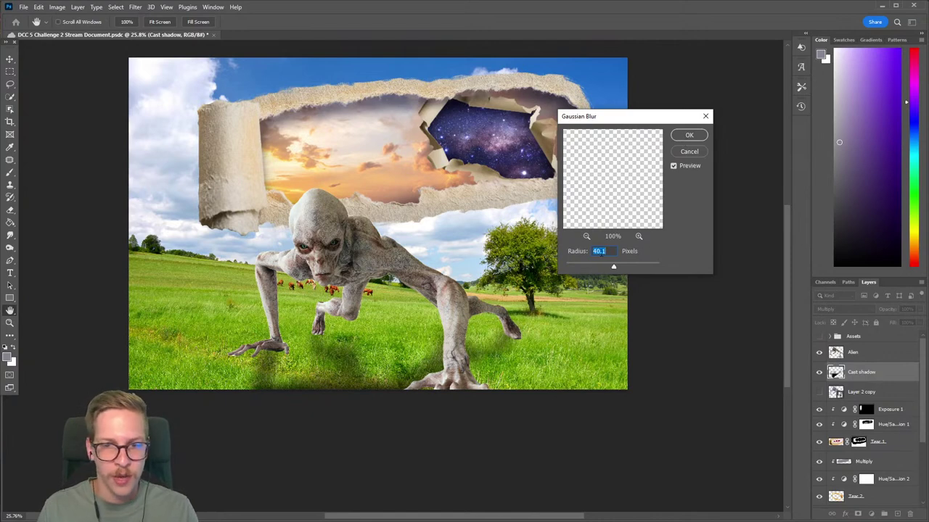
{"action": "left_click", "coordinate": [687, 136]}
Paint soft grey shadow on the Cast shadow layer to fill the grass beneath the alien's body, using a 500 to 700 px brush.
{"action": "key", "text": "e"}
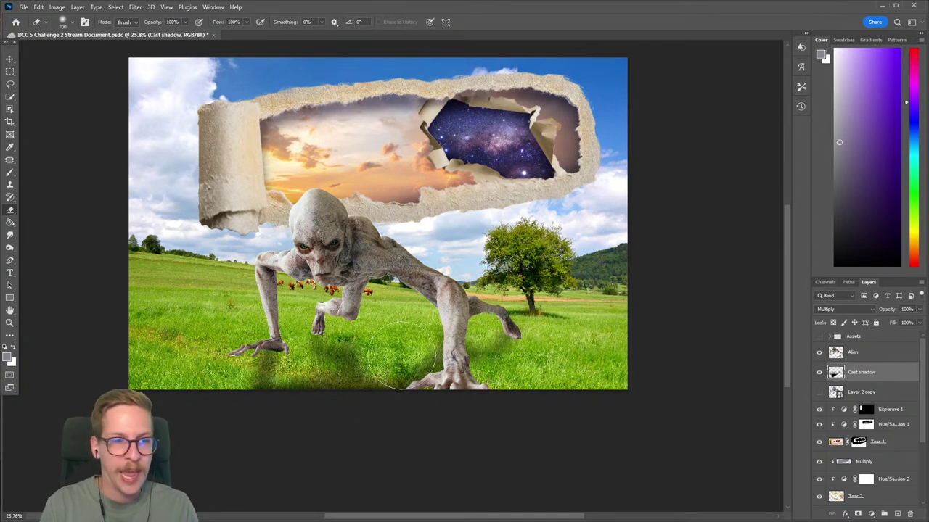
{"action": "key", "text": "b"}
{"action": "key", "text": "bracketright"}
{"action": "key", "text": "bracketright"}
{"action": "key", "text": "bracketright"}
{"action": "key", "text": "bracketright"}
{"action": "key", "text": "bracketright"}
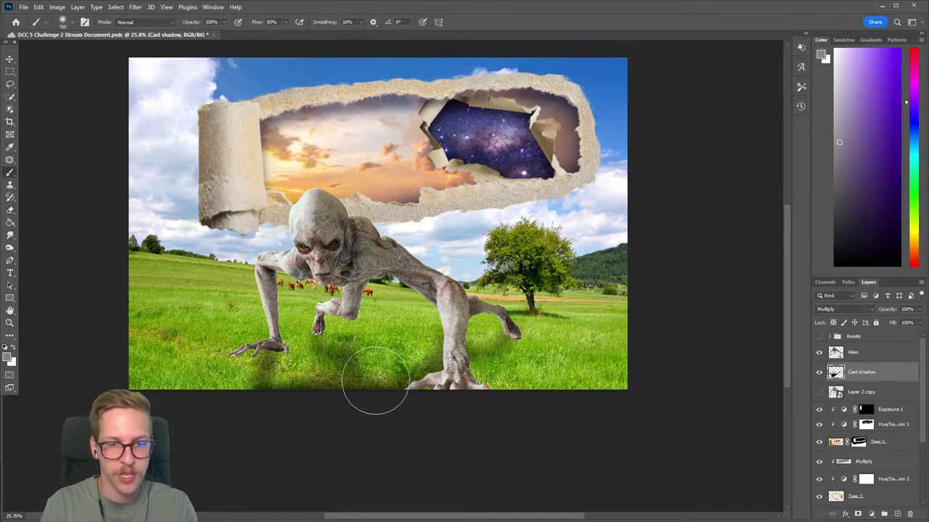
{"action": "key", "text": "bracketleft"}
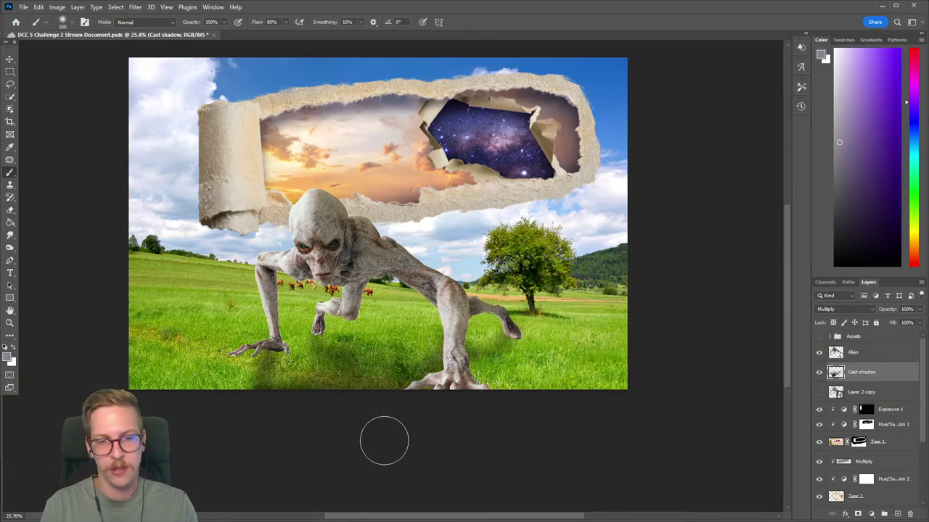
Refine the edges of the alien's shadow on the grass with a soft 400 to 500 px eraser.
{"action": "key", "text": "e"}
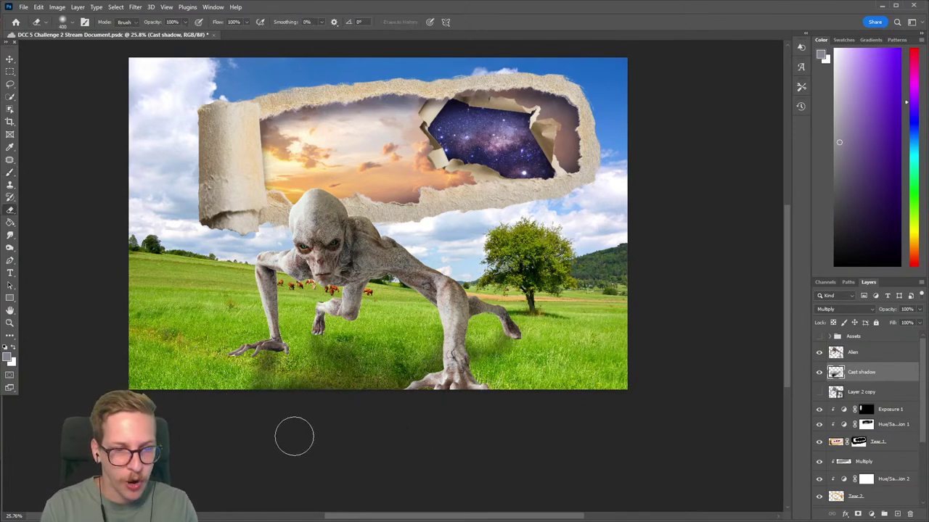
{"action": "key", "text": "bracketright"}
{"action": "mouse_move", "coordinate": [521, 362]}
{"action": "left_mouse_down", "text": "ctrl"}
{"action": "mouse_move", "coordinate": [491, 380]}
{"action": "mouse_move", "coordinate": [527, 354]}
{"action": "left_mouse_up", "text": "ctrl"}
{"action": "scroll", "coordinate": [528, 353], "scroll_direction": "up", "scroll_amount": 2}
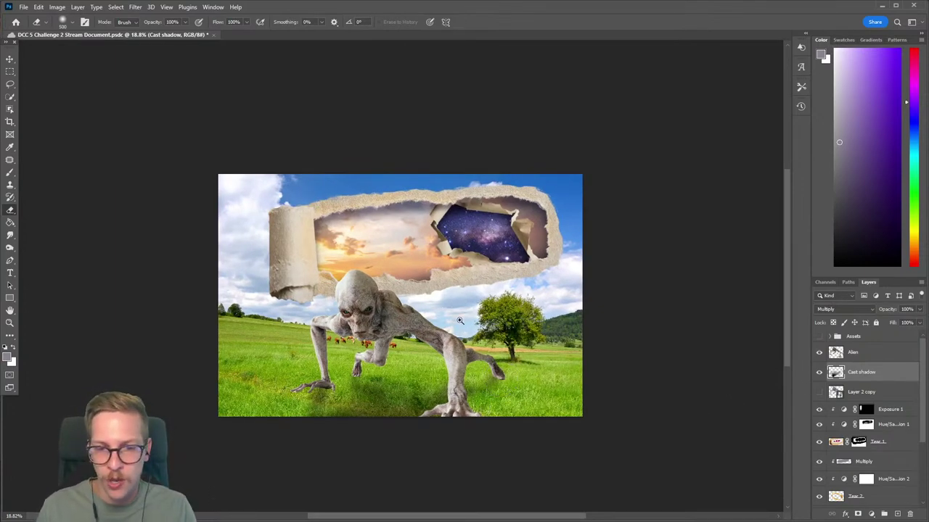
{"action": "scroll", "coordinate": [457, 317], "scroll_direction": "up", "scroll_amount": 1}
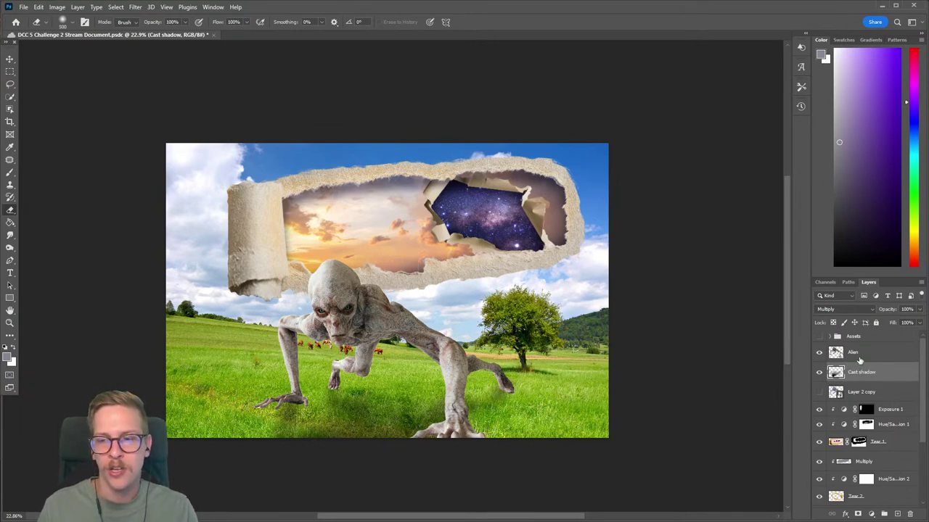
Create a new layer above the Alien layer in Color Dodge mode at 100% opacity.
{"action": "left_click", "coordinate": [858, 356]}
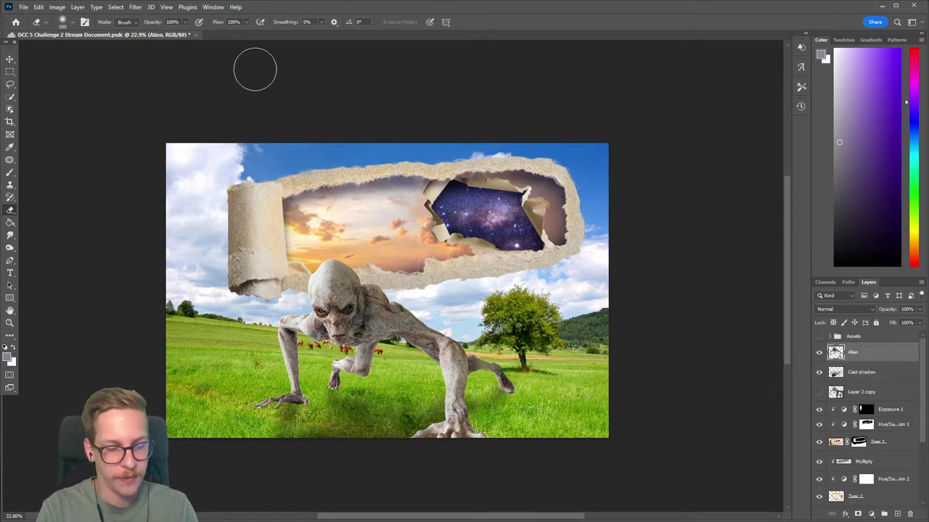
{"action": "key", "text": "ctrl+shift+n"}
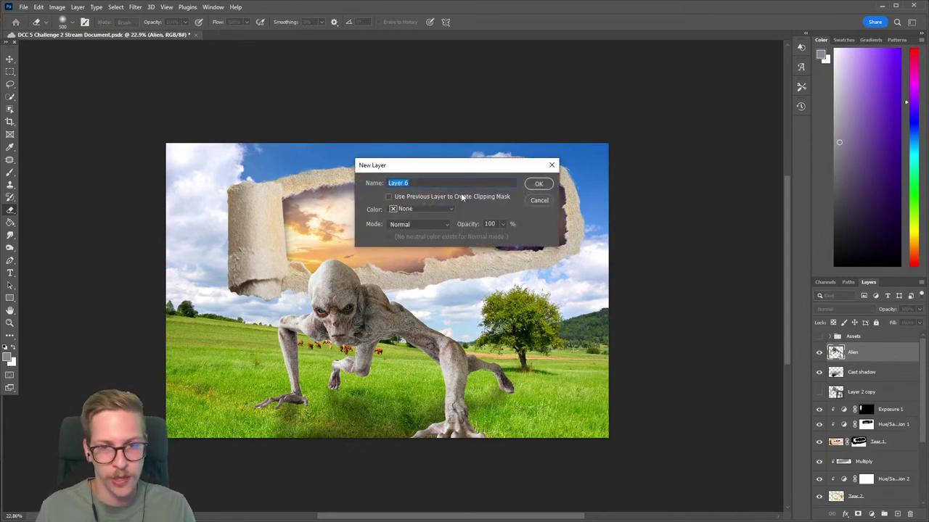
{"action": "left_click", "coordinate": [440, 225]}
{"action": "left_click", "coordinate": [421, 325]}
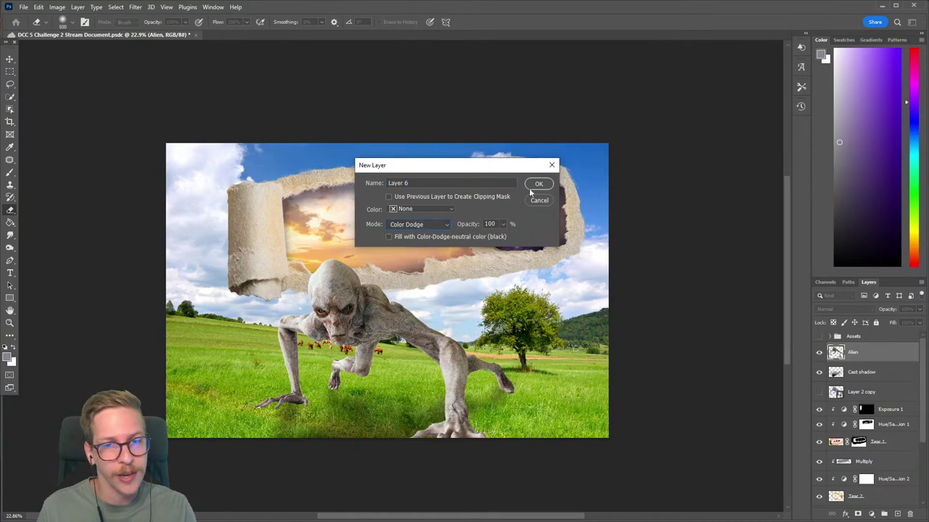
{"action": "left_click", "coordinate": [538, 183]}
Clip the new Color Dodge layer to the Alien layer and rename it CD.
{"action": "right_click", "coordinate": [875, 353]}
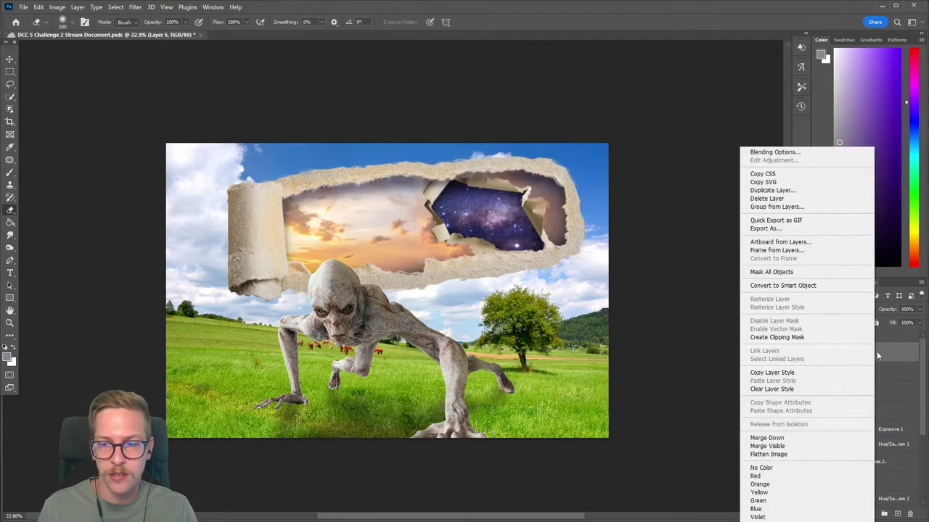
{"action": "left_click", "coordinate": [776, 338]}
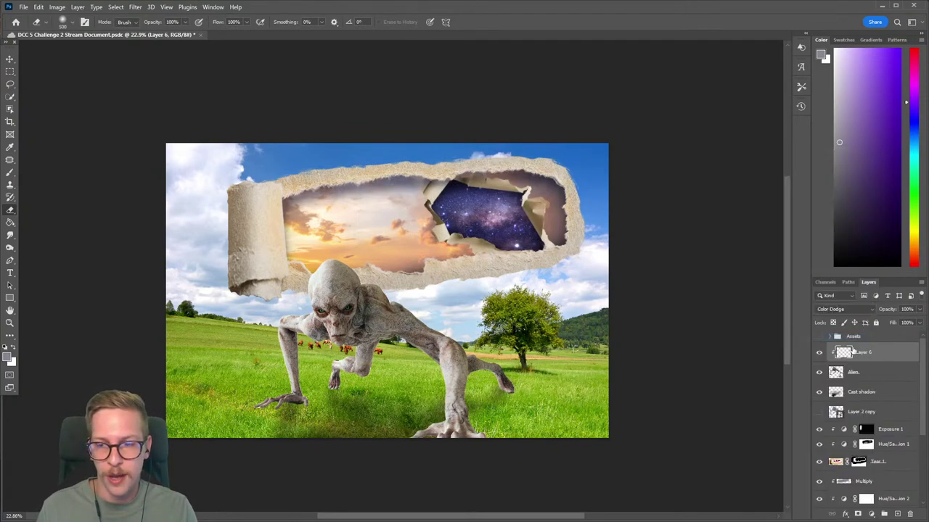
{"action": "double_click", "coordinate": [873, 359]}
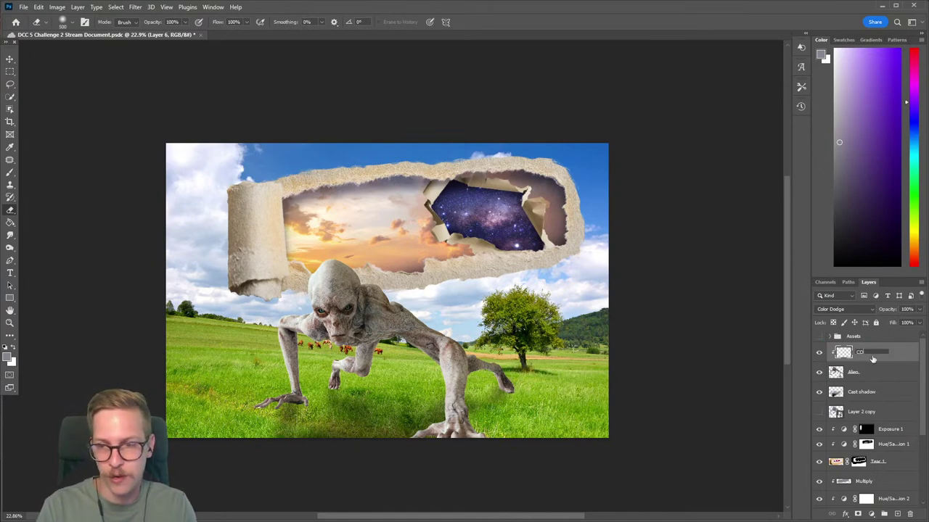
{"action": "key", "text": "Return"}
Choose a dark, desaturated orange-grey as the brush colour for highlights on the CD layer.
{"action": "key", "text": "b"}
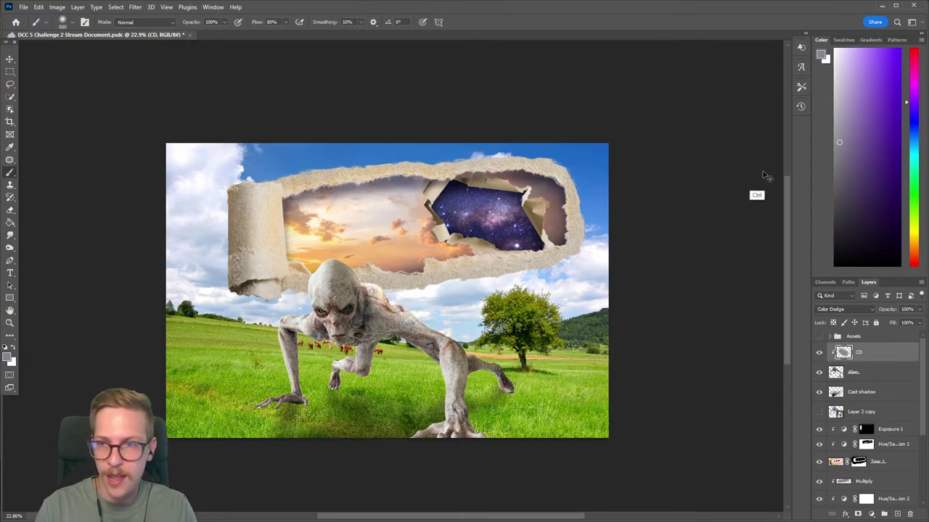
{"action": "left_click_drag", "start_coordinate": [839, 143], "coordinate": [844, 186]}
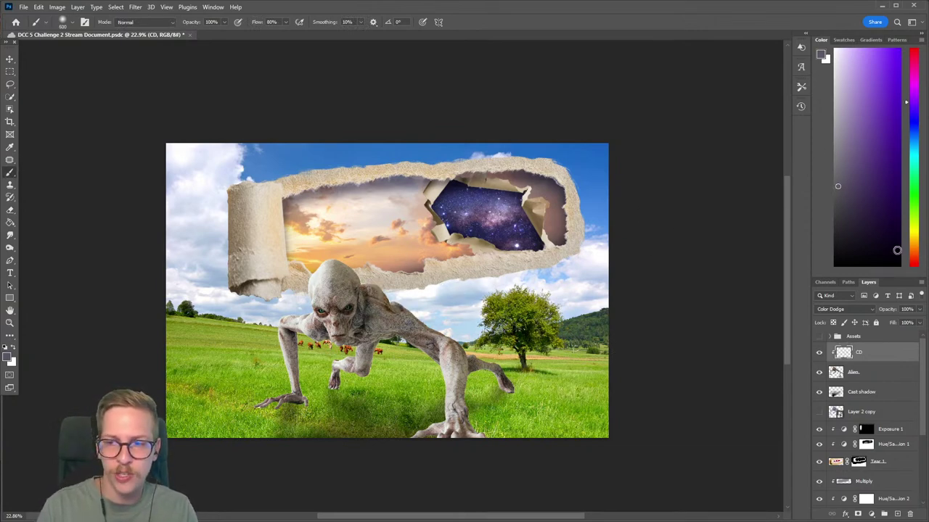
{"action": "left_click", "coordinate": [916, 248]}
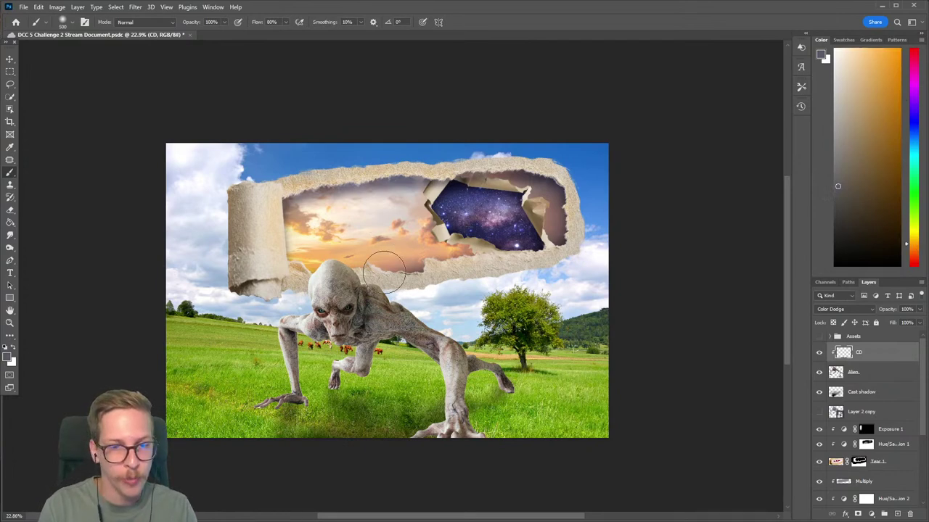
{"action": "left_click", "coordinate": [837, 192]}
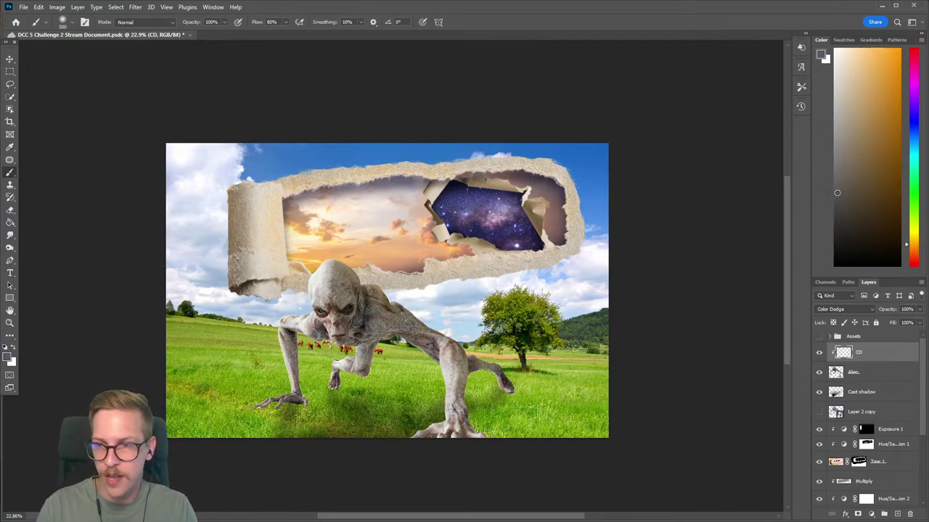
Paint soft warm highlights over the alien's head, back and shoulder on the CD layer, varying the brush between about 250 and 500 px.
{"action": "left_click", "coordinate": [359, 257]}
{"action": "mouse_move", "coordinate": [409, 286]}
{"action": "left_mouse_down"}
{"action": "mouse_move", "coordinate": [468, 306]}
{"action": "mouse_move", "coordinate": [422, 299]}
{"action": "mouse_move", "coordinate": [449, 304]}
{"action": "mouse_move", "coordinate": [484, 329]}
{"action": "mouse_move", "coordinate": [397, 291]}
{"action": "mouse_move", "coordinate": [476, 334]}
{"action": "mouse_move", "coordinate": [392, 305]}
{"action": "left_mouse_up"}
{"action": "key", "text": "["}
{"action": "key", "text": "bracketleft"}
{"action": "key", "text": "bracketleft"}
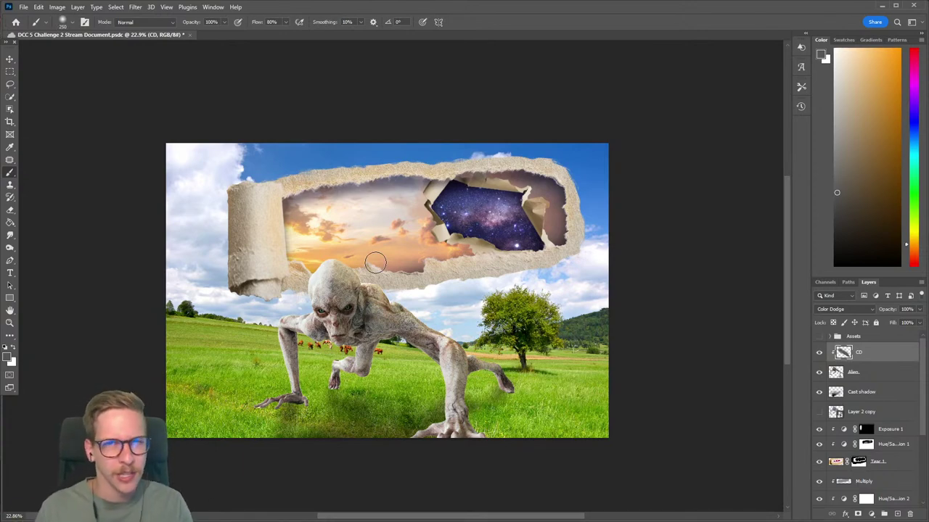
{"action": "key", "text": "bracketright"}
{"action": "key", "text": "bracketright"}
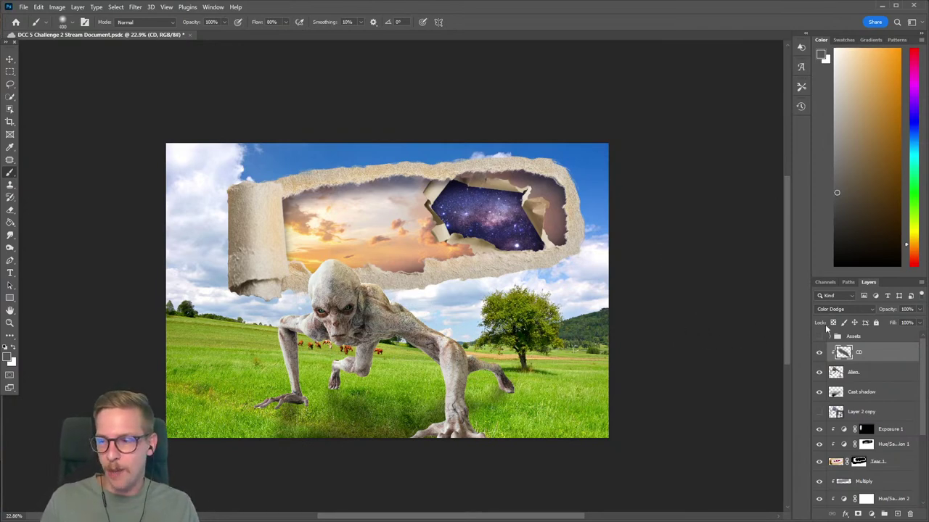
Add a layer mask to the Alien layer and choose a grass-shaped brush tip.
{"action": "scroll", "coordinate": [477, 421], "scroll_direction": "up", "scroll_amount": 2}
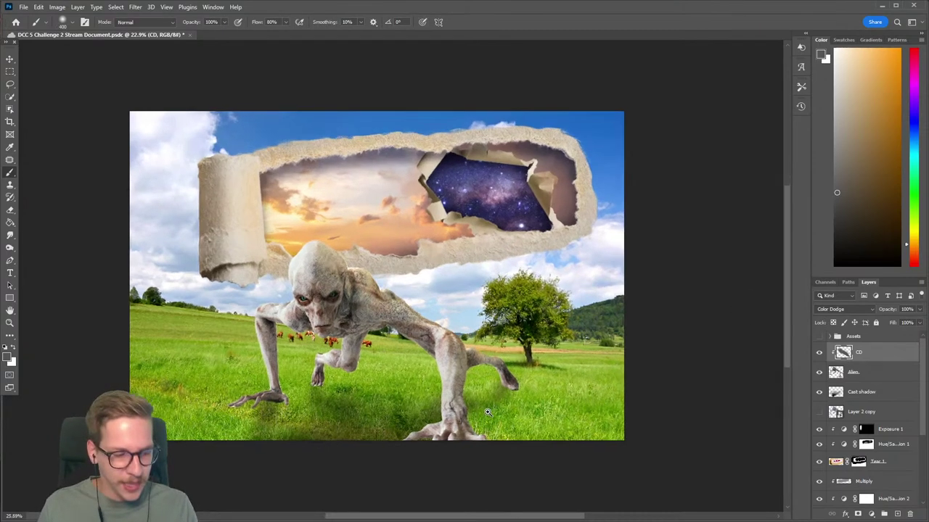
{"action": "left_click_drag", "start_coordinate": [487, 409], "coordinate": [549, 397]}
{"action": "left_click", "coordinate": [860, 373]}
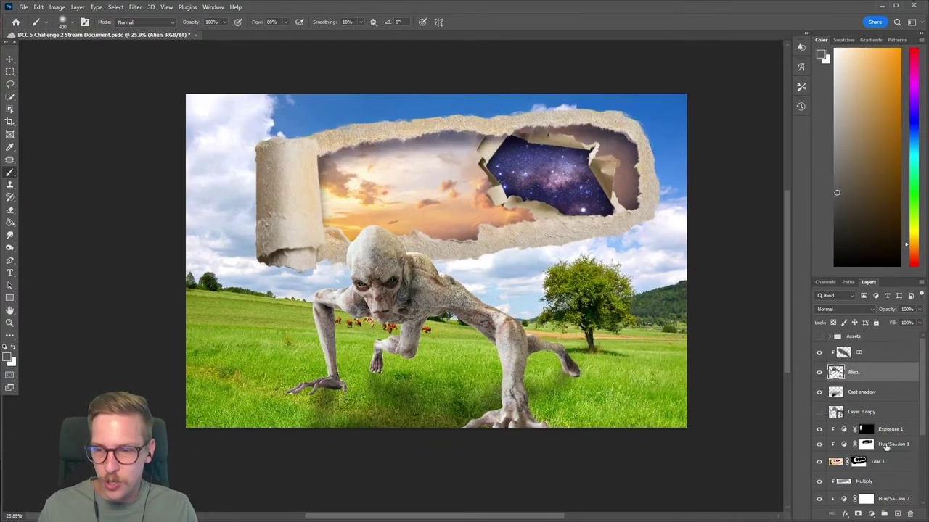
{"action": "left_click", "coordinate": [857, 514]}
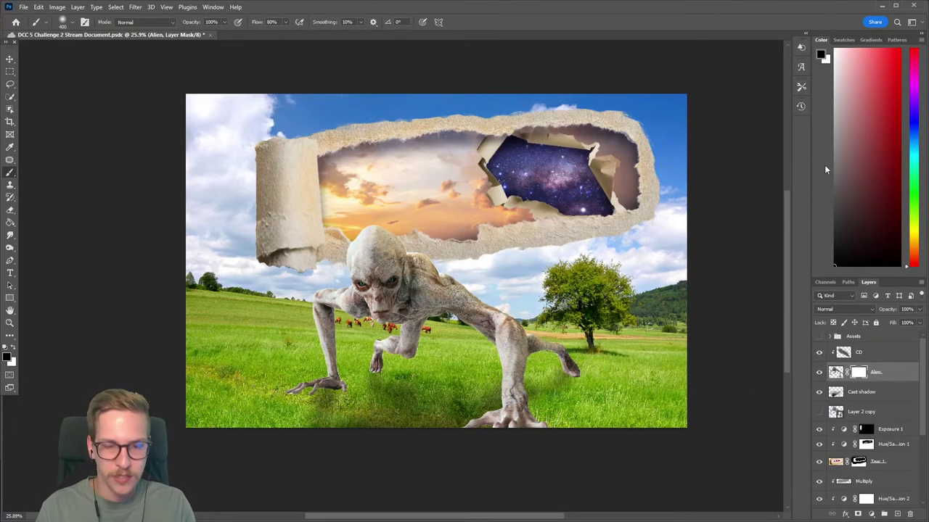
{"action": "right_click", "coordinate": [373, 305]}
{"action": "left_click", "coordinate": [428, 391]}
Paint black grass strokes on the Alien layer mask around the hands and feet so the grass overlaps them.
{"action": "left_click", "coordinate": [312, 408]}
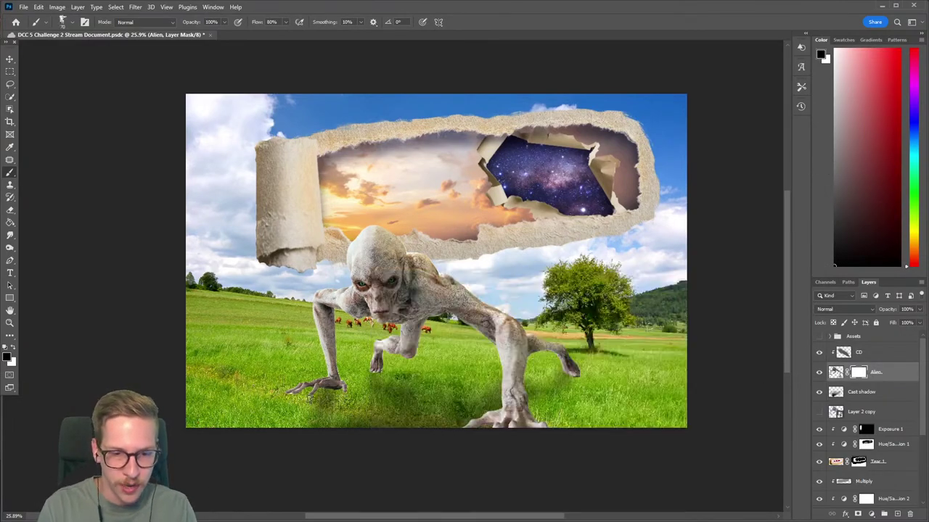
{"action": "scroll", "coordinate": [321, 410], "scroll_direction": "up", "scroll_amount": 5}
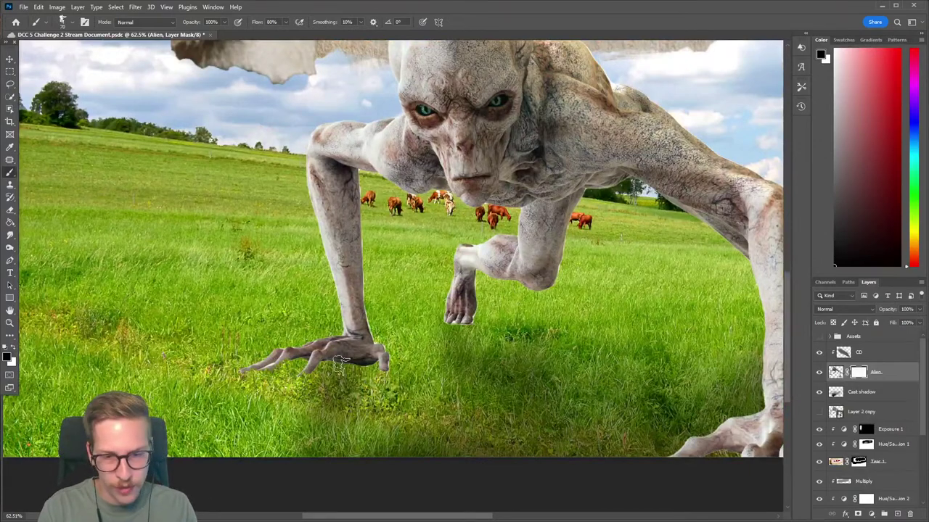
{"action": "scroll", "coordinate": [392, 377], "scroll_direction": "right", "scroll_amount": 3}
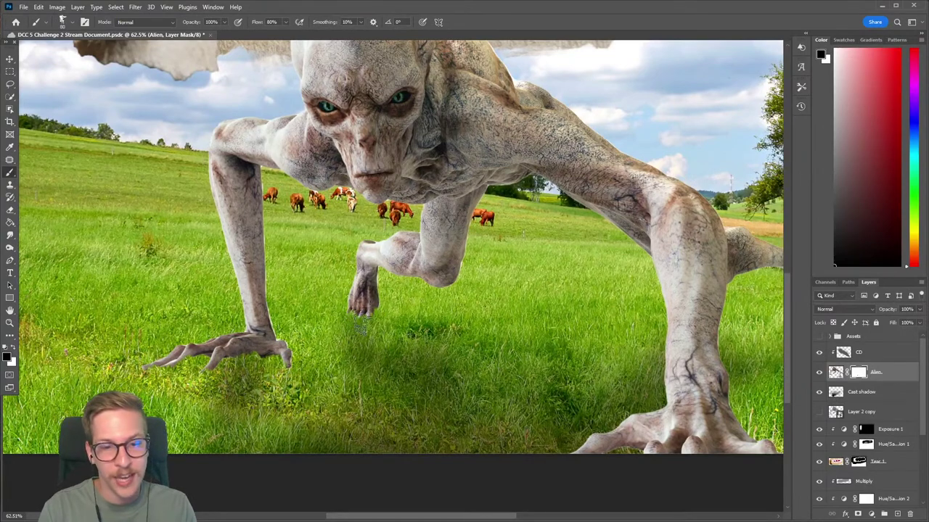
{"action": "scroll", "coordinate": [366, 319], "scroll_direction": "right", "scroll_amount": 5}
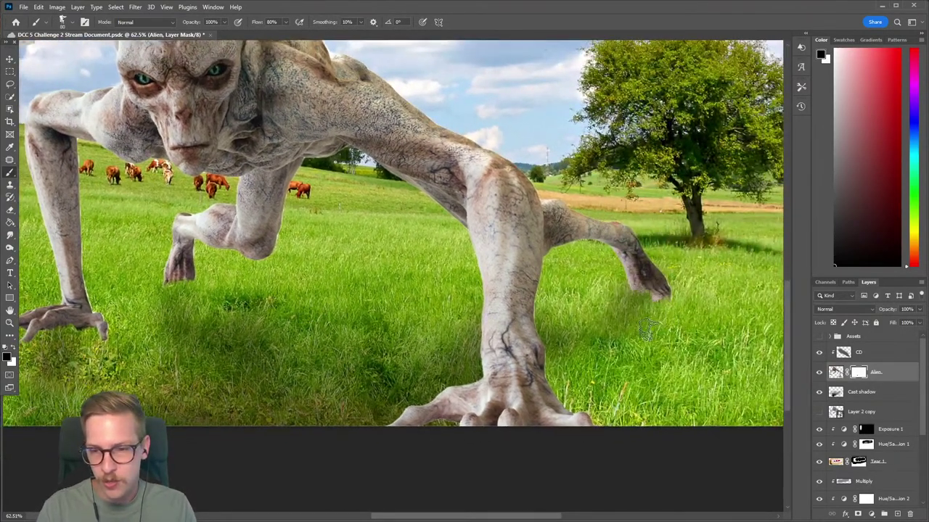
{"action": "left_click_drag", "start_coordinate": [437, 282], "coordinate": [400, 293]}
{"action": "scroll", "coordinate": [419, 317], "scroll_direction": "up", "scroll_amount": 2}
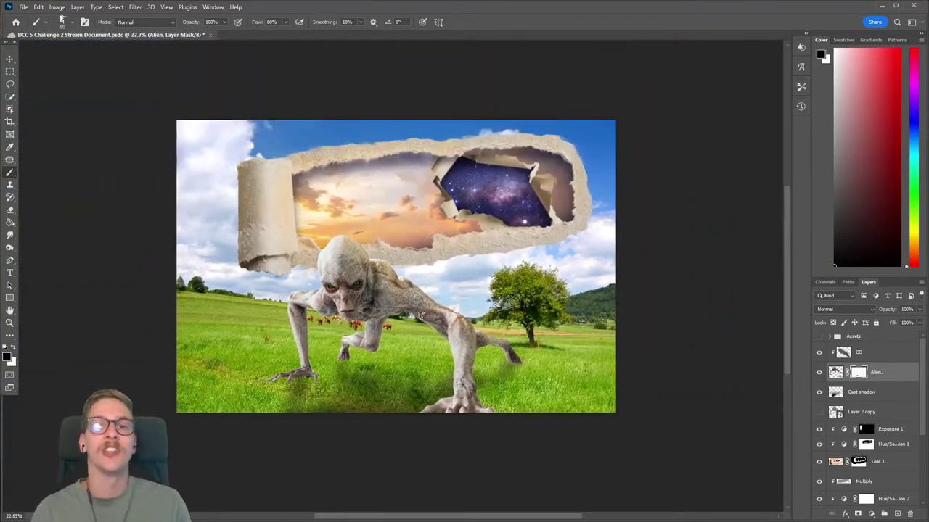